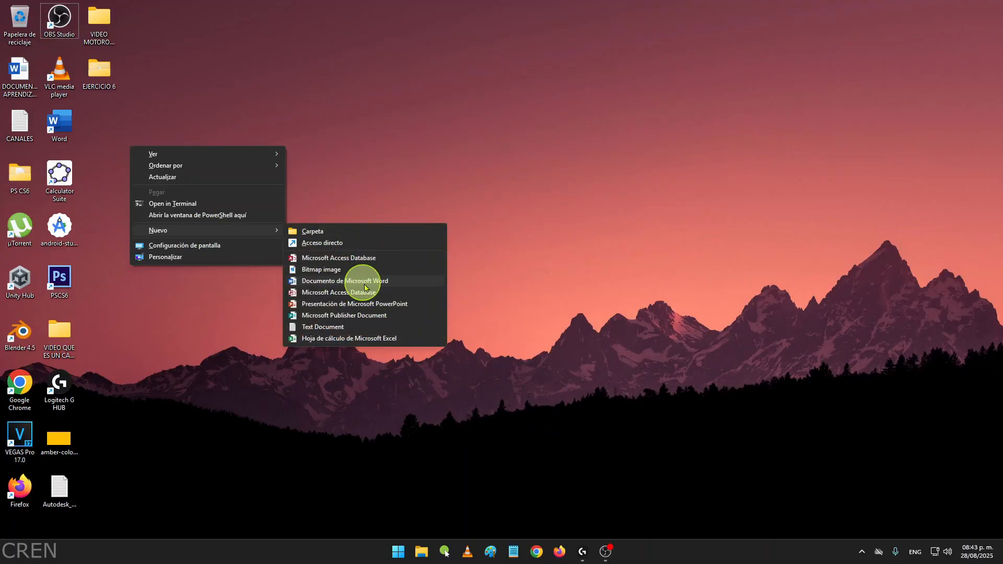
Step: Find and launch Word through the system search and create a blank document
{"action": "left_click", "coordinate": [520, 317]}
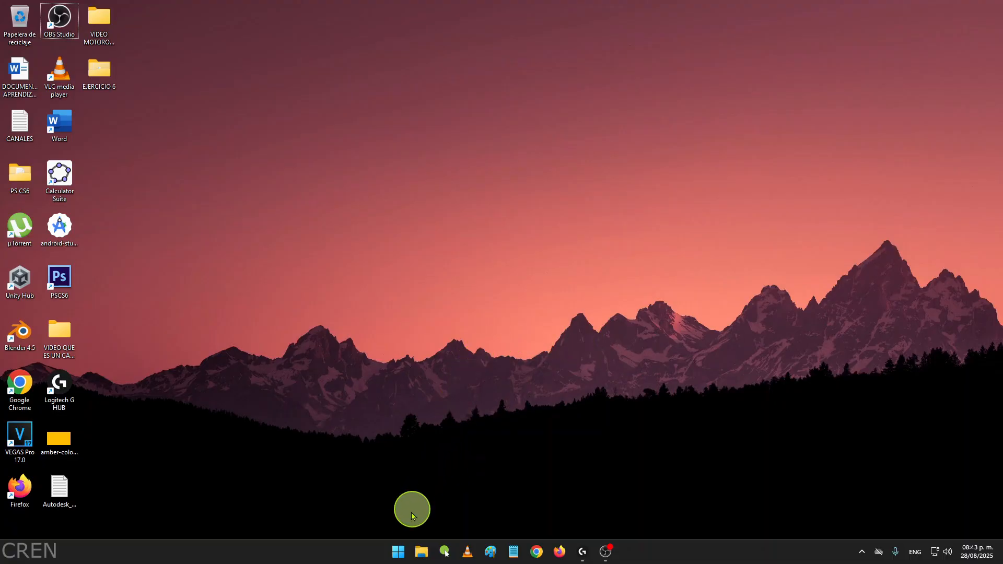
{"action": "left_click", "coordinate": [397, 552]}
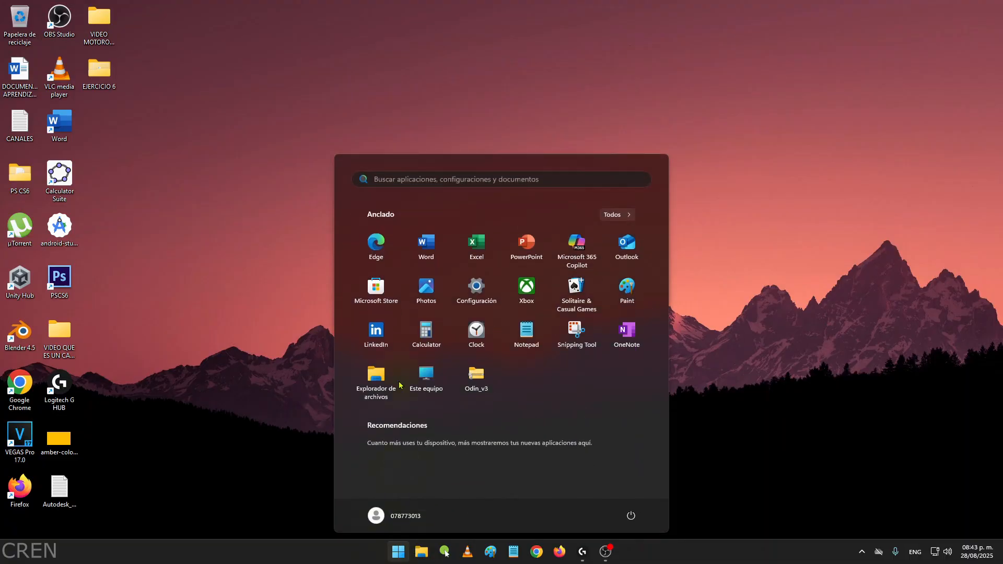
{"action": "left_click", "coordinate": [399, 181]}
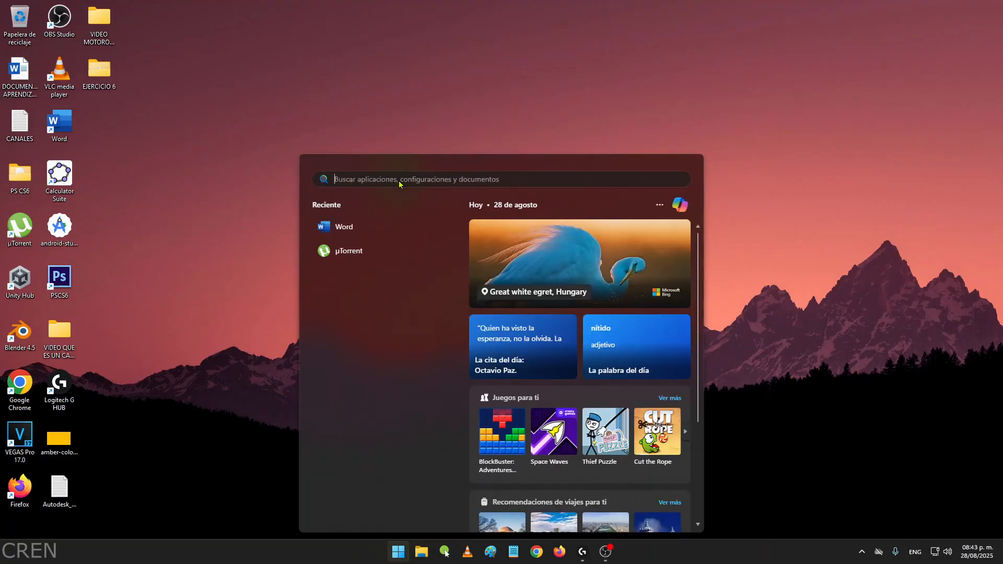
{"action": "type", "text": "wORD"}
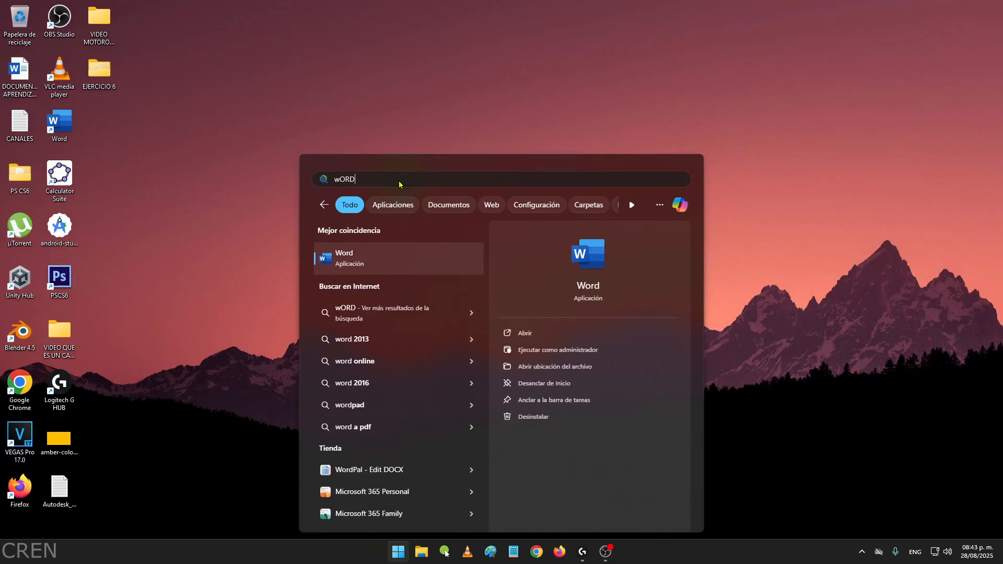
{"action": "left_click", "coordinate": [348, 259]}
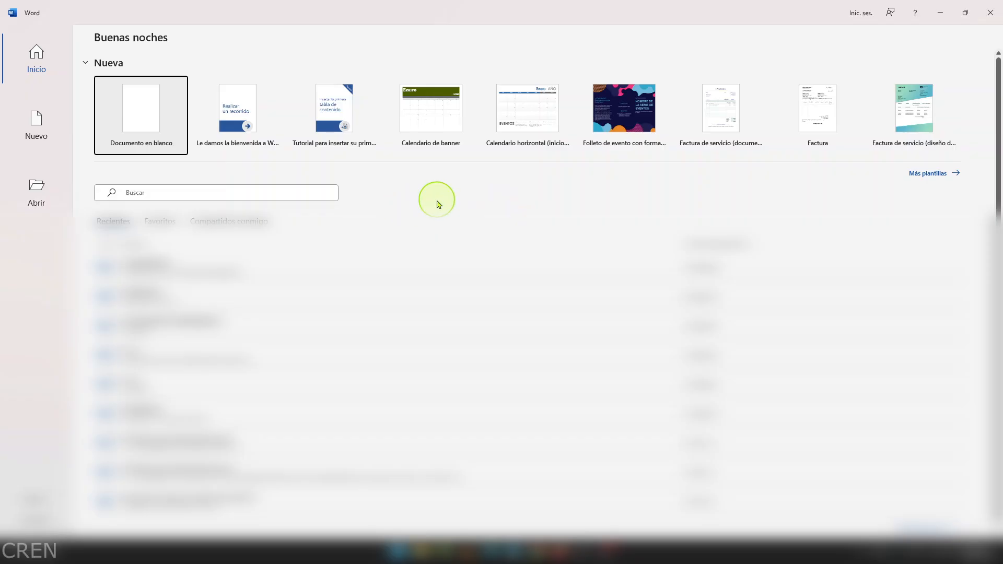
{"action": "left_click", "coordinate": [145, 114]}
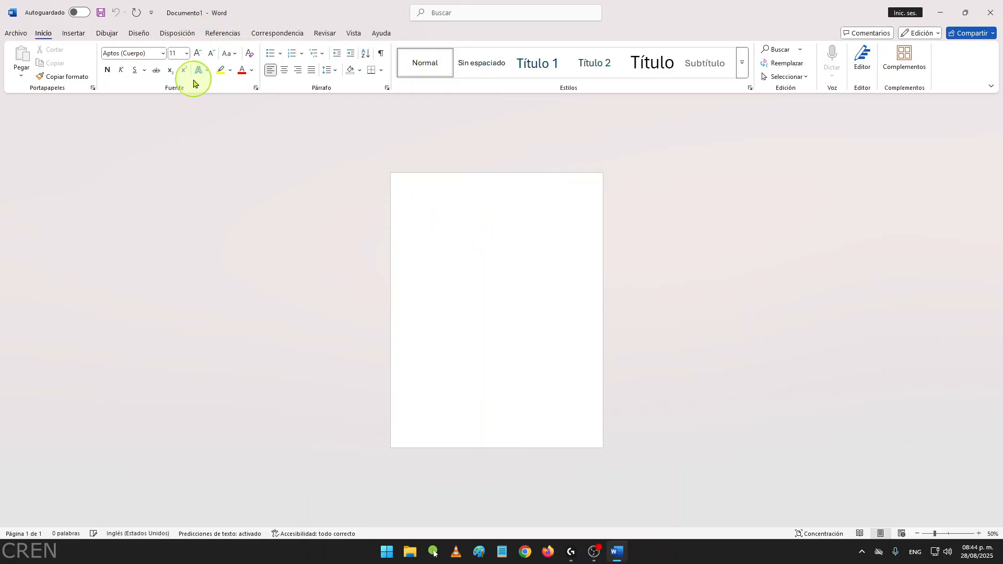
Step: Set the document's paper size to Oficio, 21.59 cm x 35.56 cm
{"action": "left_click", "coordinate": [177, 34]}
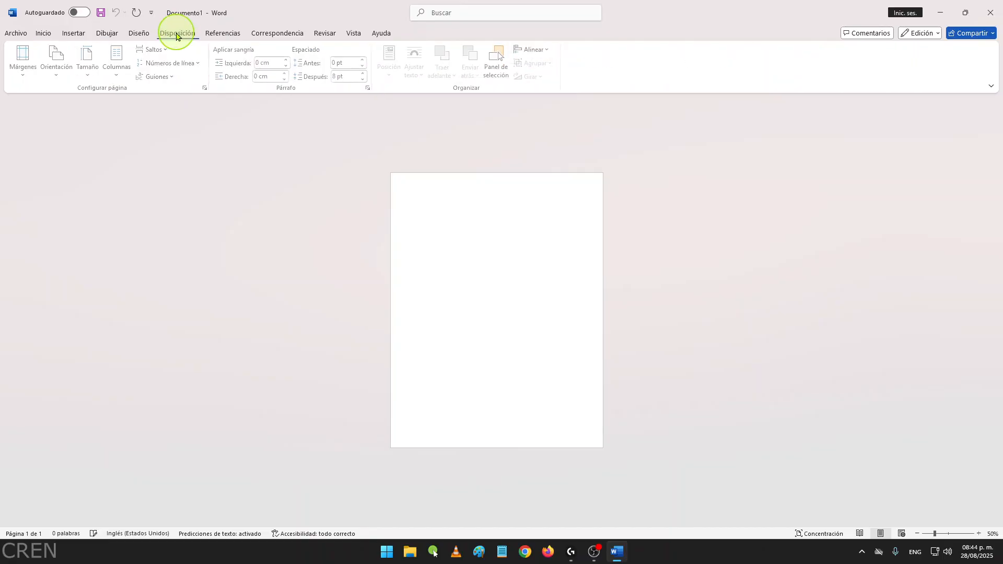
{"action": "left_click", "coordinate": [91, 77]}
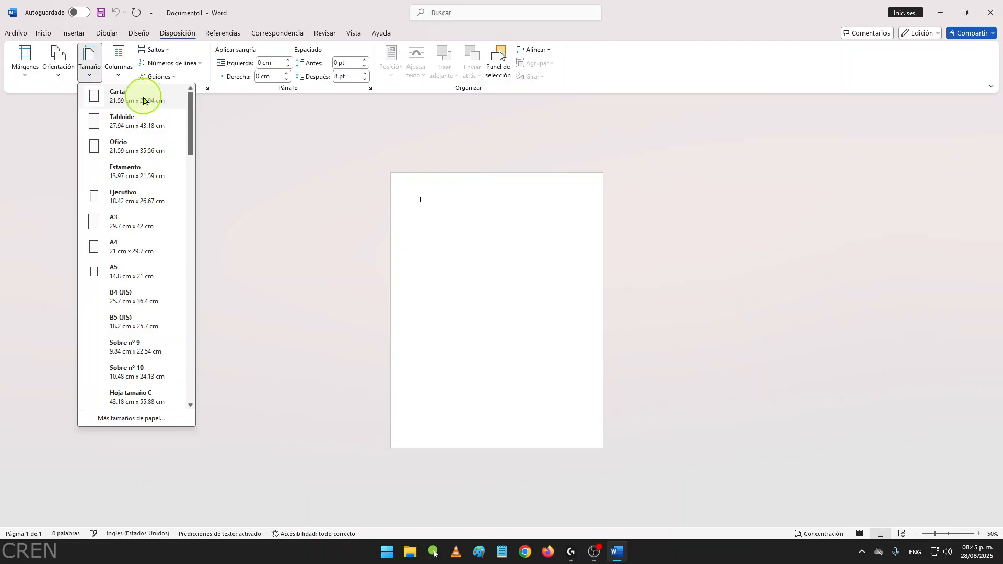
{"action": "left_click", "coordinate": [135, 147]}
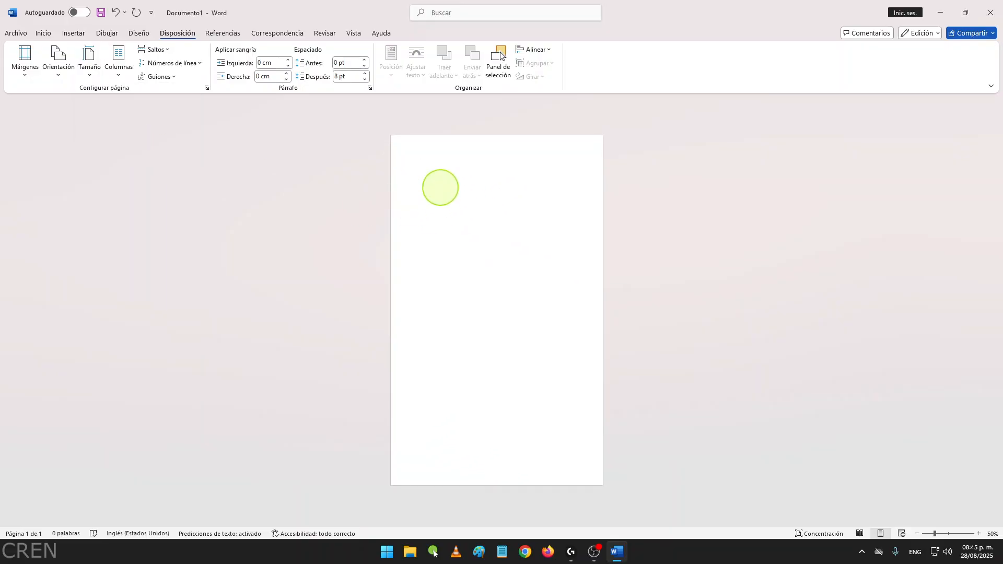
Step: Look through the remaining preset paper sizes and the custom paper settings, and close them without changes
{"action": "left_click", "coordinate": [89, 71]}
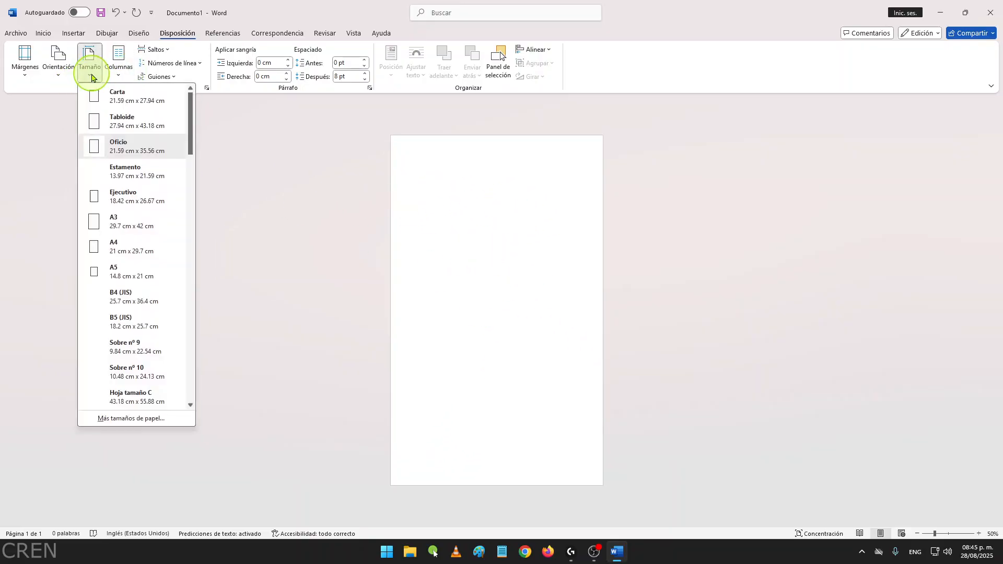
{"action": "scroll", "coordinate": [124, 199], "scroll_direction": "down", "scroll_amount": 5}
{"action": "scroll", "coordinate": [125, 199], "scroll_direction": "down", "scroll_amount": 10}
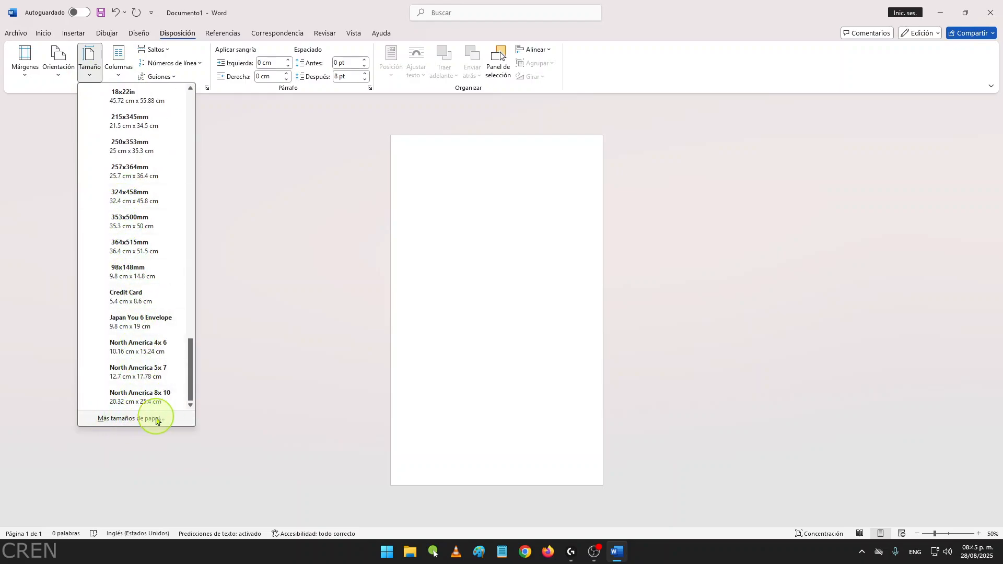
{"action": "left_click", "coordinate": [133, 421]}
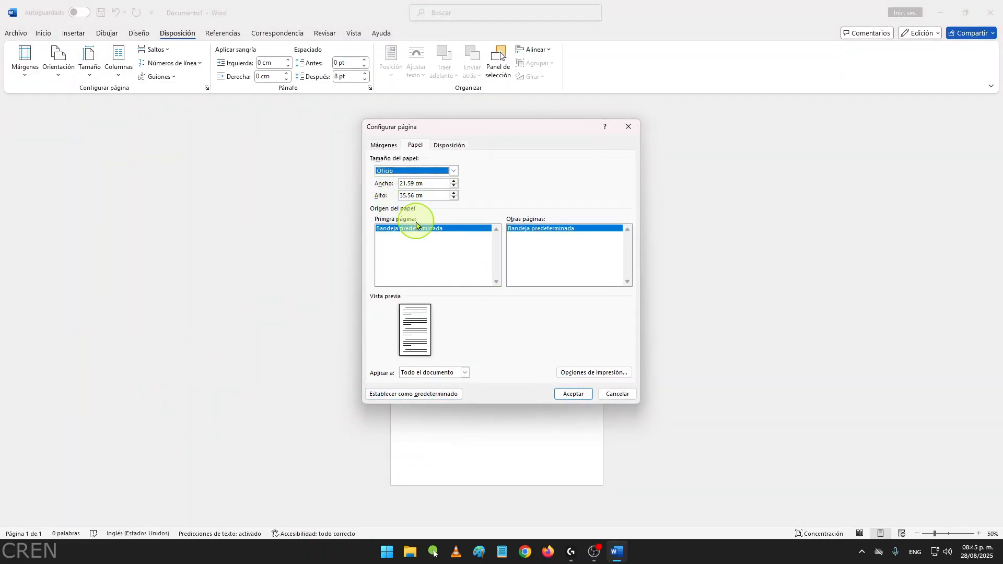
{"action": "left_click", "coordinate": [622, 394]}
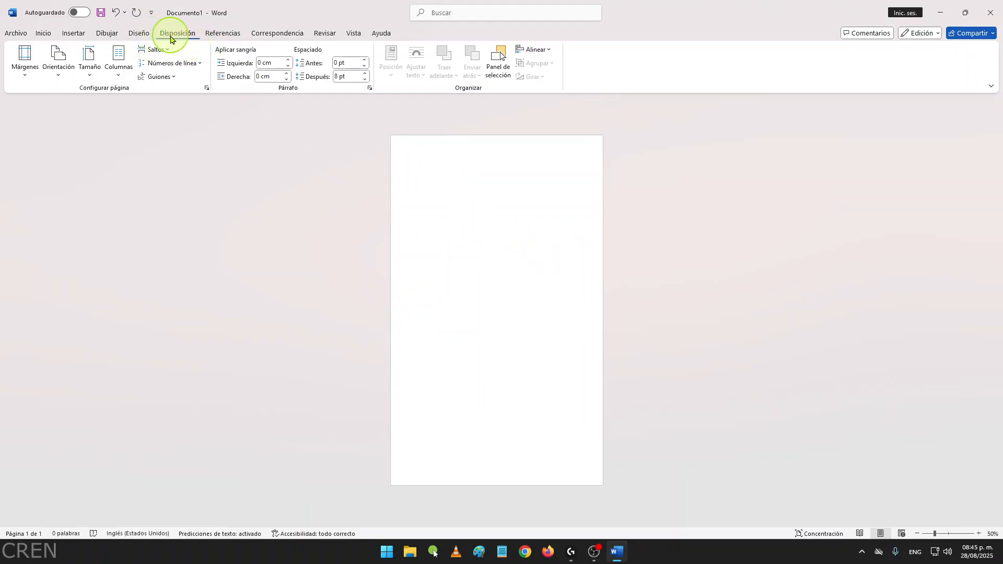
Step: Set the paper size to Carta, 21.59 cm x 27.94 cm, and insert three page breaks to get four blank pages
{"action": "left_click", "coordinate": [88, 66]}
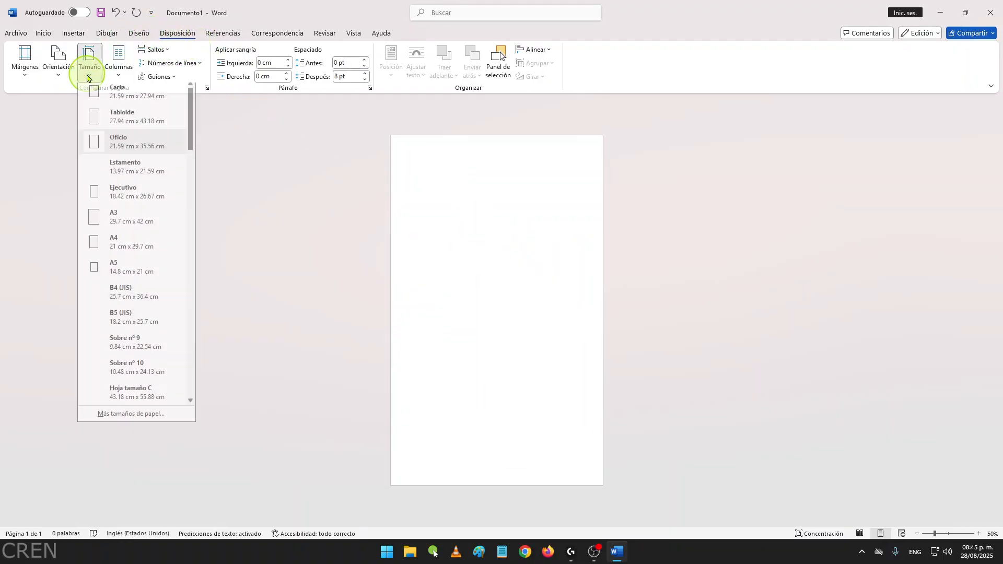
{"action": "left_click", "coordinate": [137, 99]}
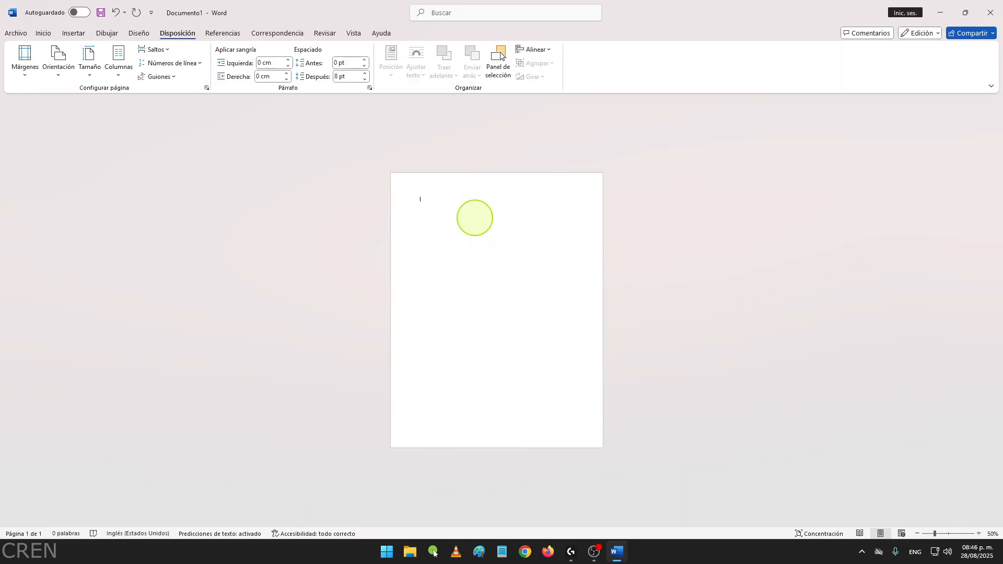
{"action": "key", "text": "ctrl+Return"}
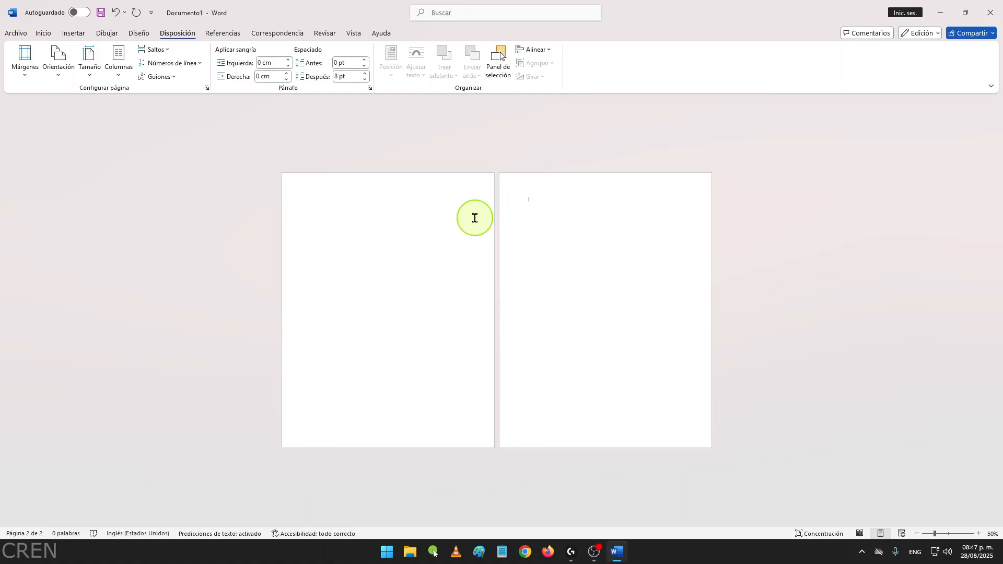
{"action": "key", "text": "ctrl+Return"}
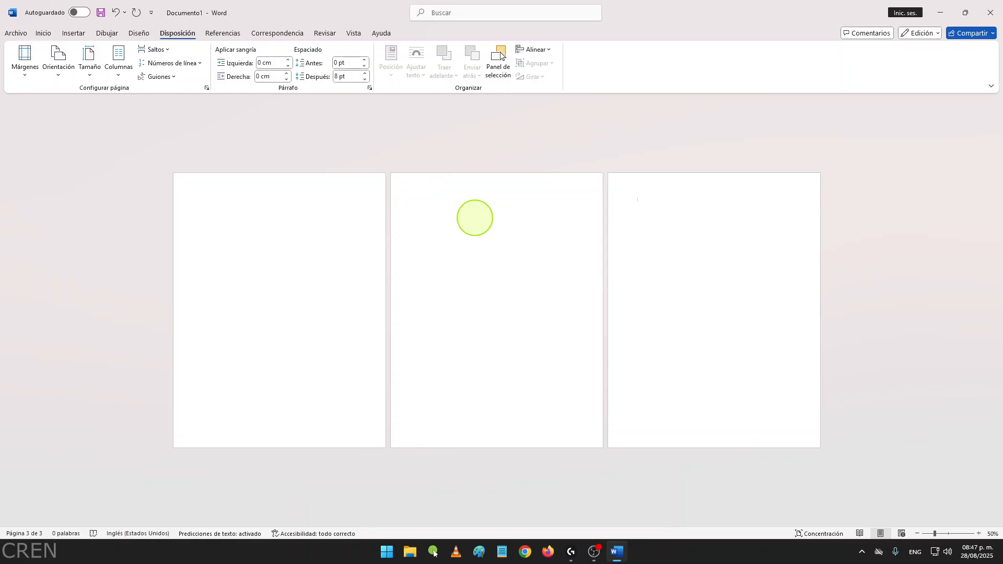
{"action": "key", "text": "ctrl+Return"}
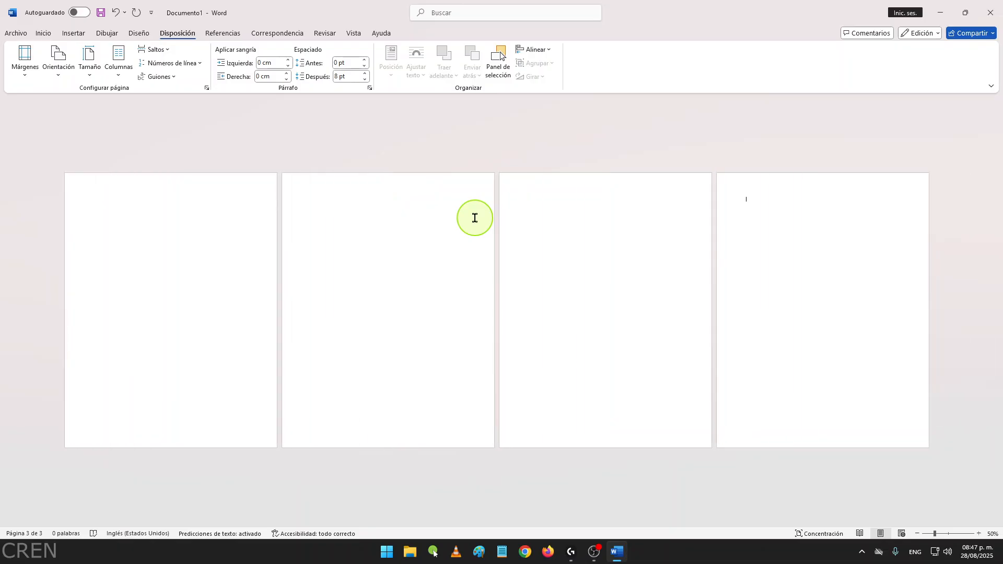
{"action": "left_click", "coordinate": [229, 250]}
Step: Switch to Chrome, open a maximized incognito window and load google.com
{"action": "left_click", "coordinate": [525, 552]}
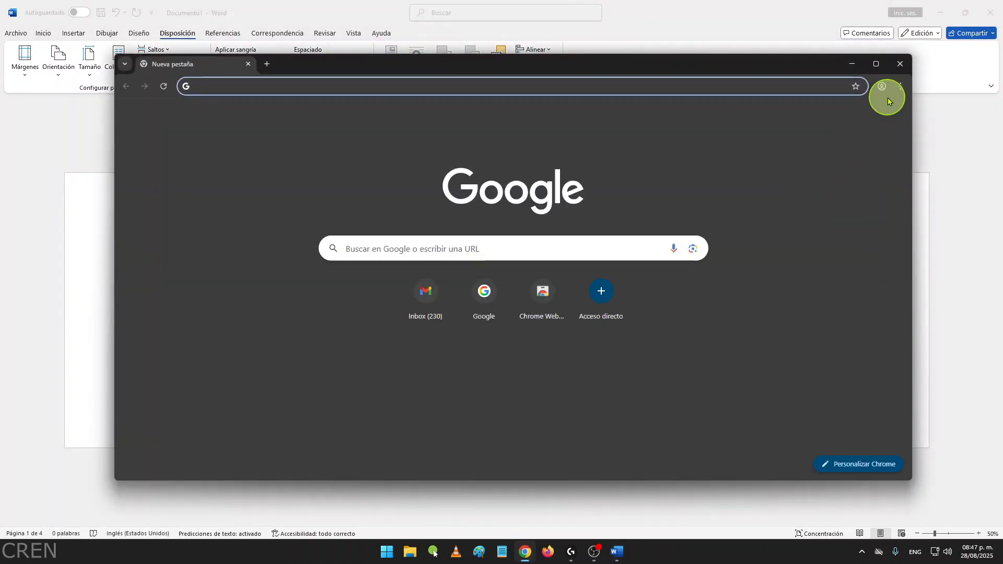
{"action": "left_click", "coordinate": [899, 87]}
{"action": "left_click", "coordinate": [773, 132]}
{"action": "double_click", "coordinate": [340, 65]}
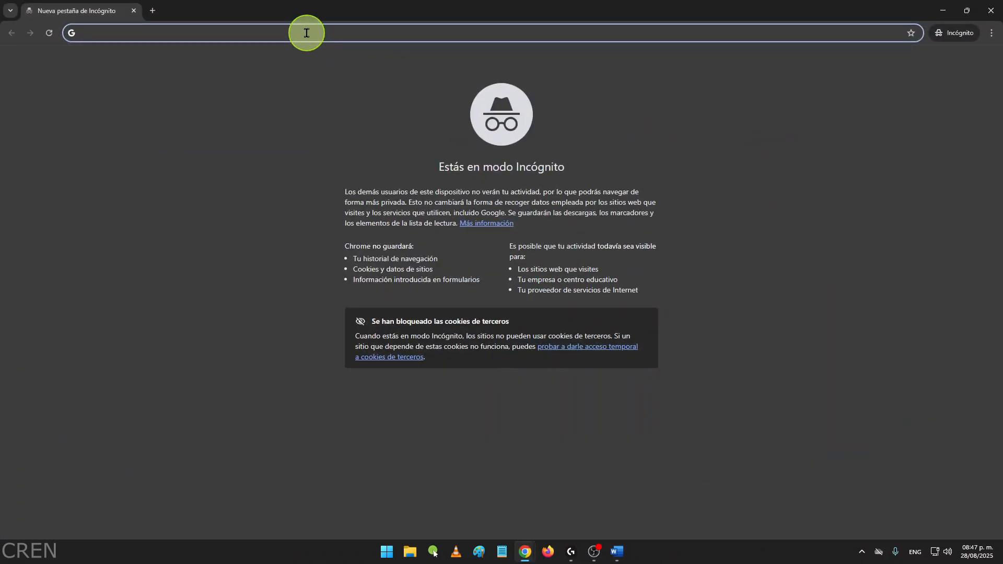
{"action": "type", "text": "google.com"}
{"action": "key", "text": "Return"}
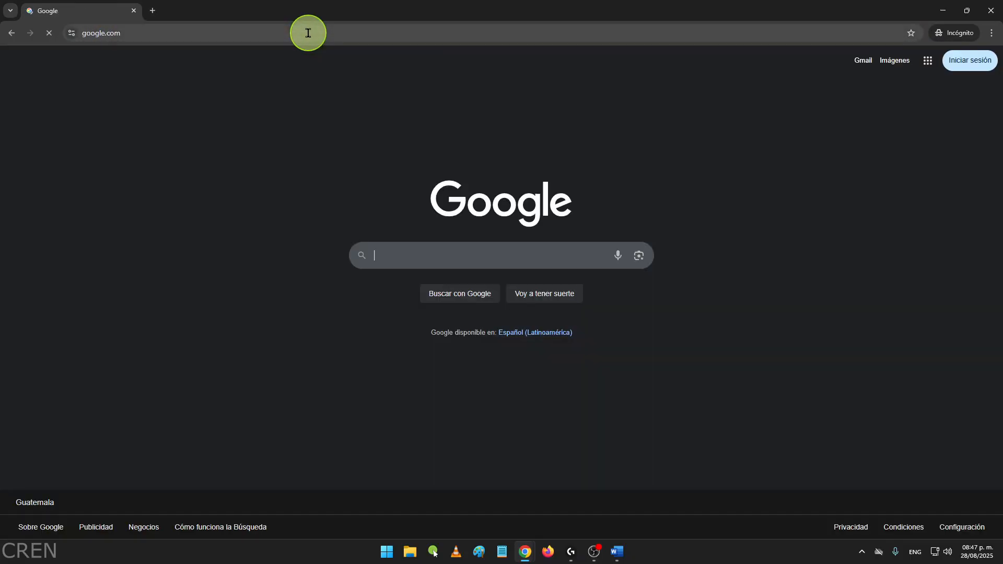
Step: Search for "naturaleza wikipedia" and open the Wikipedia article Naturaleza
{"action": "type", "text": "naturaleza wikipedia"}
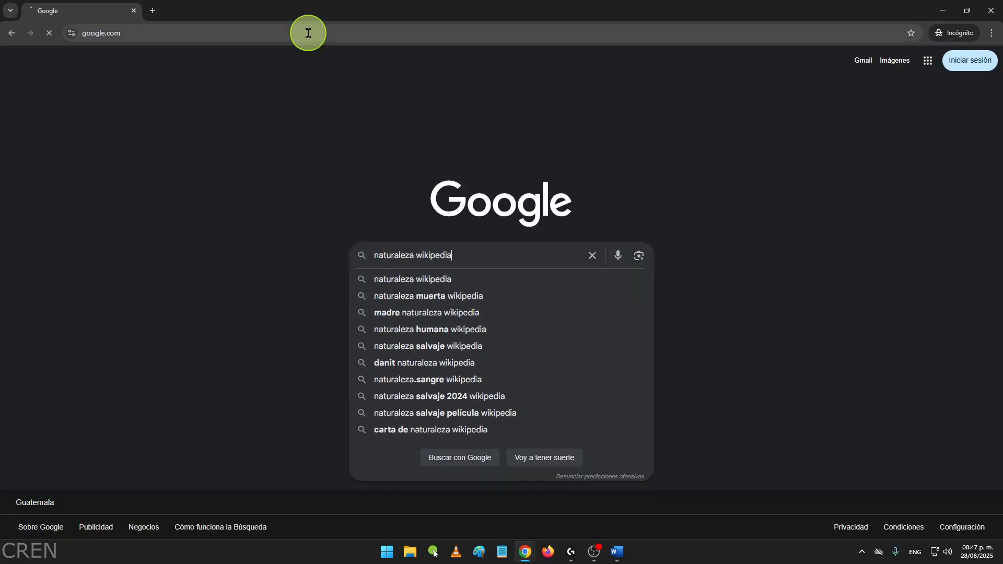
{"action": "key", "text": "Return"}
{"action": "left_click", "coordinate": [238, 159]}
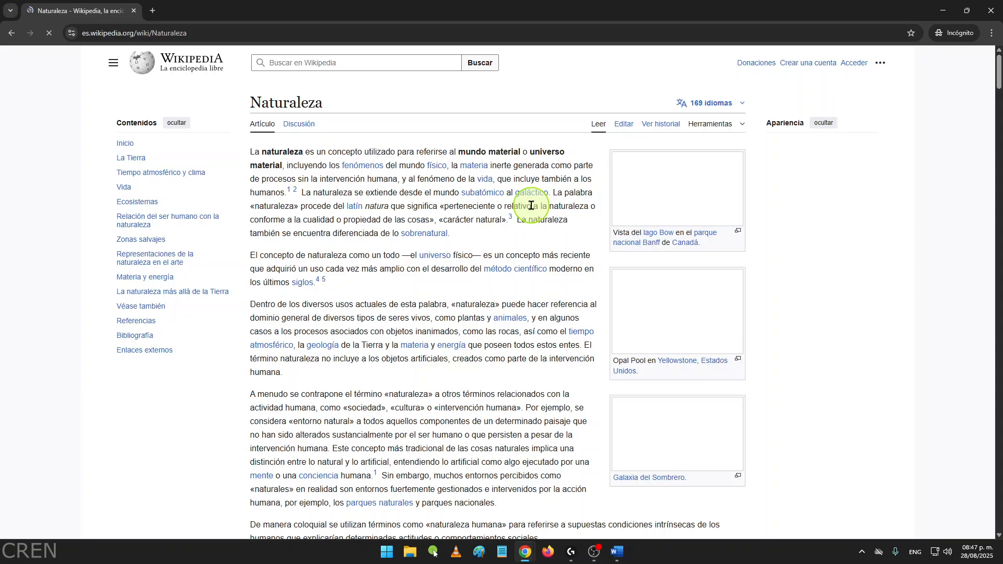
Step: Copy the first four introductory paragraphs of the Naturaleza article and paste them as text only onto the first page in Word
{"action": "scroll", "coordinate": [512, 361], "scroll_direction": "down", "scroll_amount": 3}
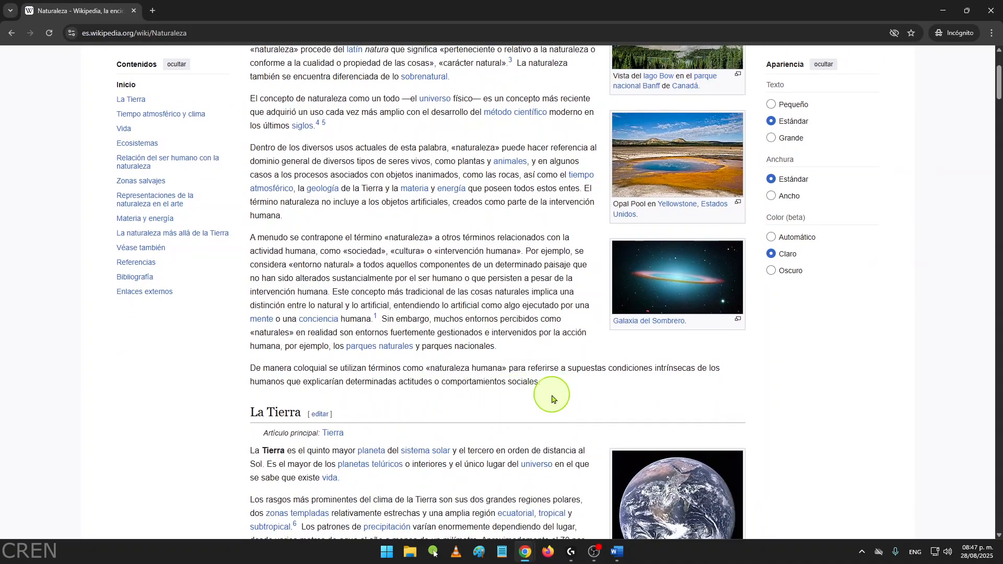
{"action": "left_click_drag", "start_coordinate": [539, 384], "coordinate": [259, 140]}
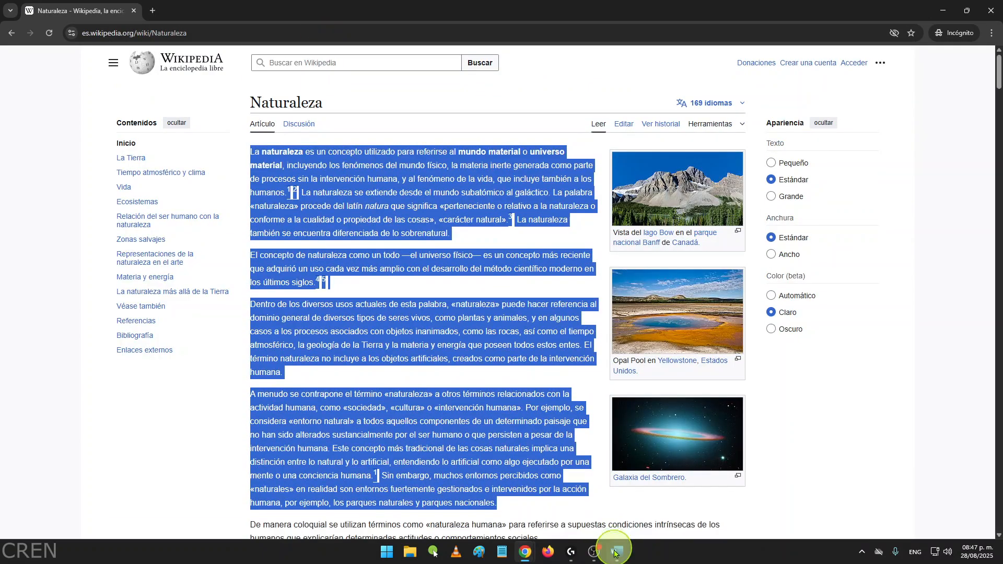
{"action": "left_click", "coordinate": [617, 553]}
{"action": "left_click", "coordinate": [165, 208]}
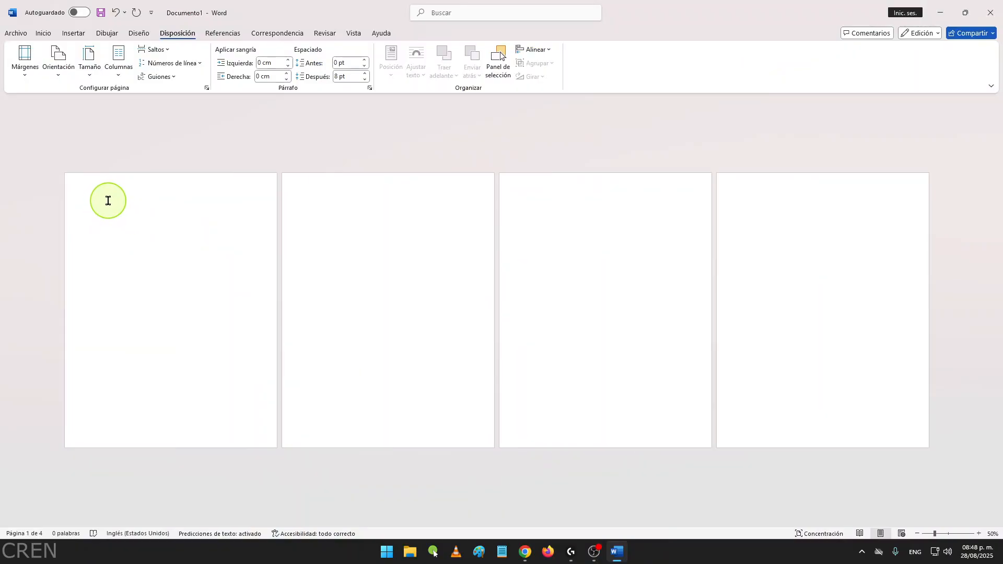
{"action": "right_click", "coordinate": [108, 200]}
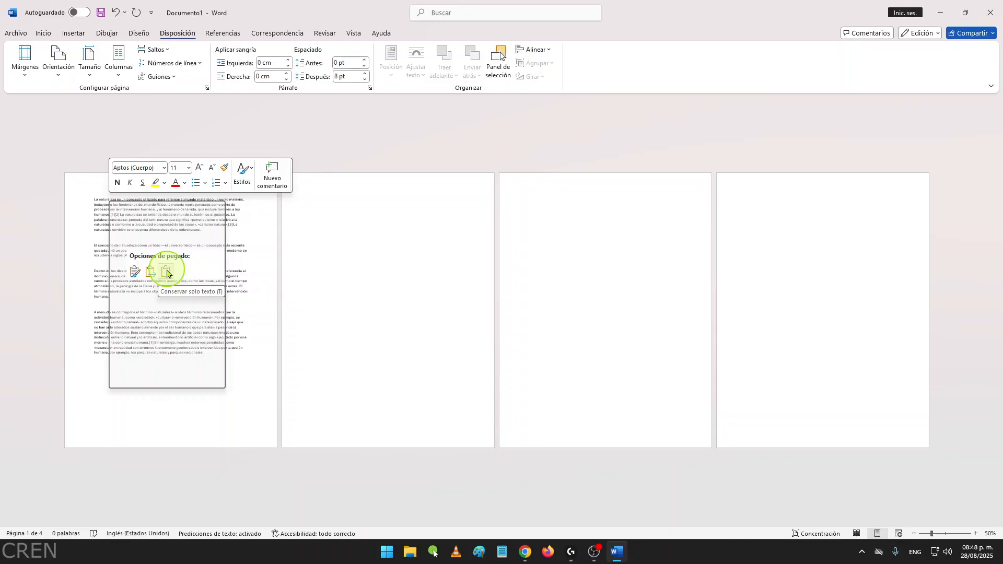
{"action": "left_click", "coordinate": [167, 272]}
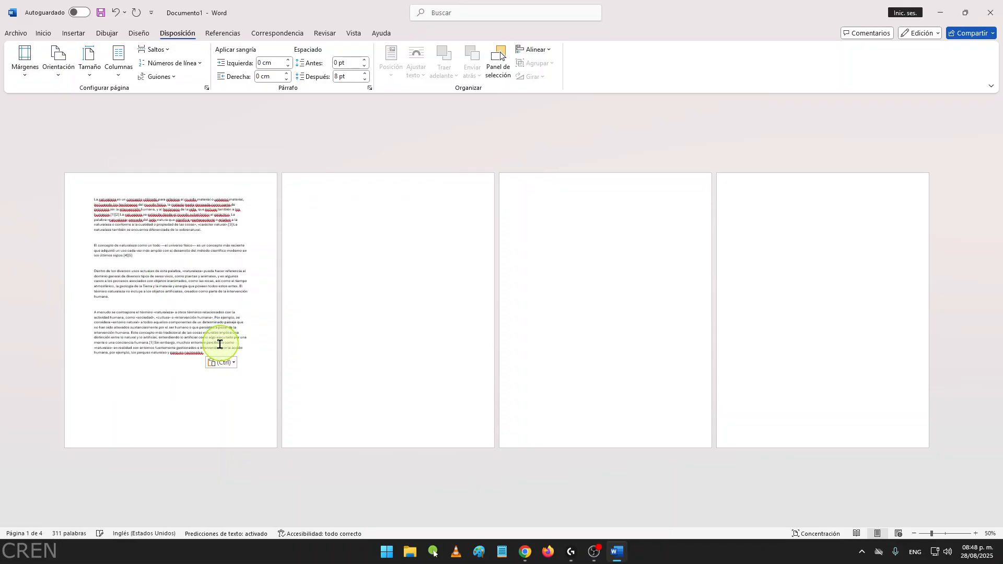
{"action": "left_click_drag", "start_coordinate": [207, 352], "coordinate": [123, 229]}
{"action": "left_click", "coordinate": [160, 265]}
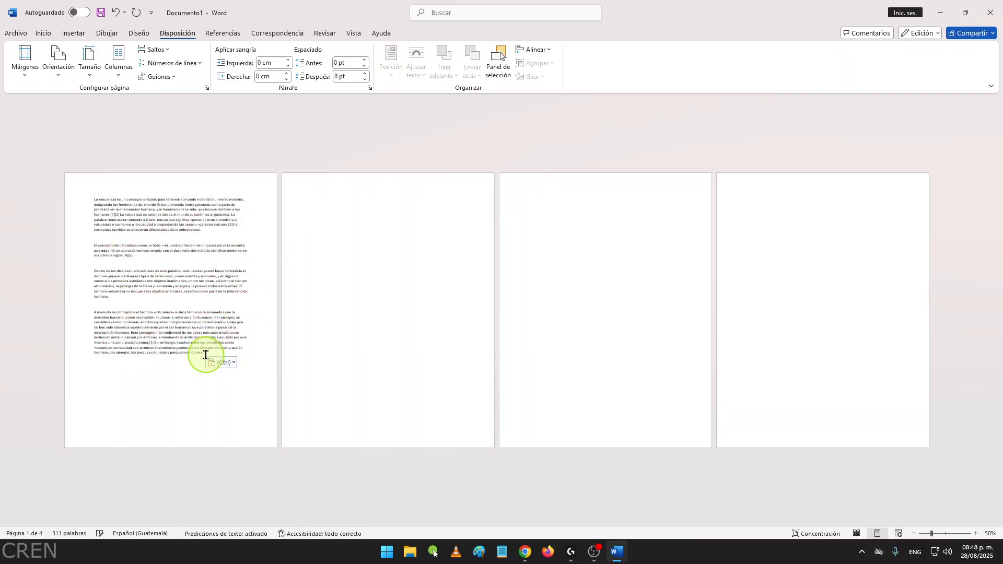
{"action": "left_click_drag", "start_coordinate": [224, 353], "coordinate": [127, 226]}
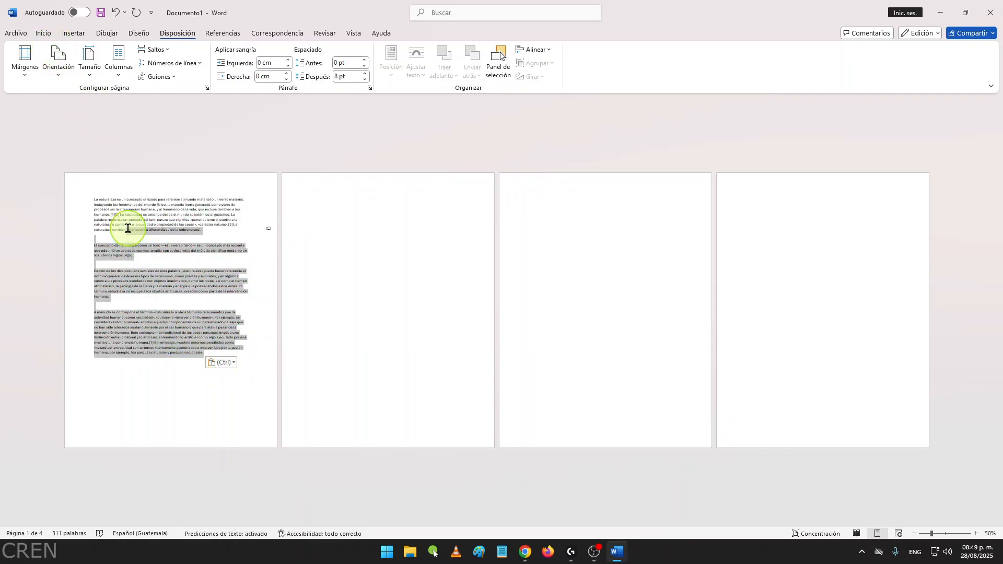
{"action": "left_click", "coordinate": [179, 306]}
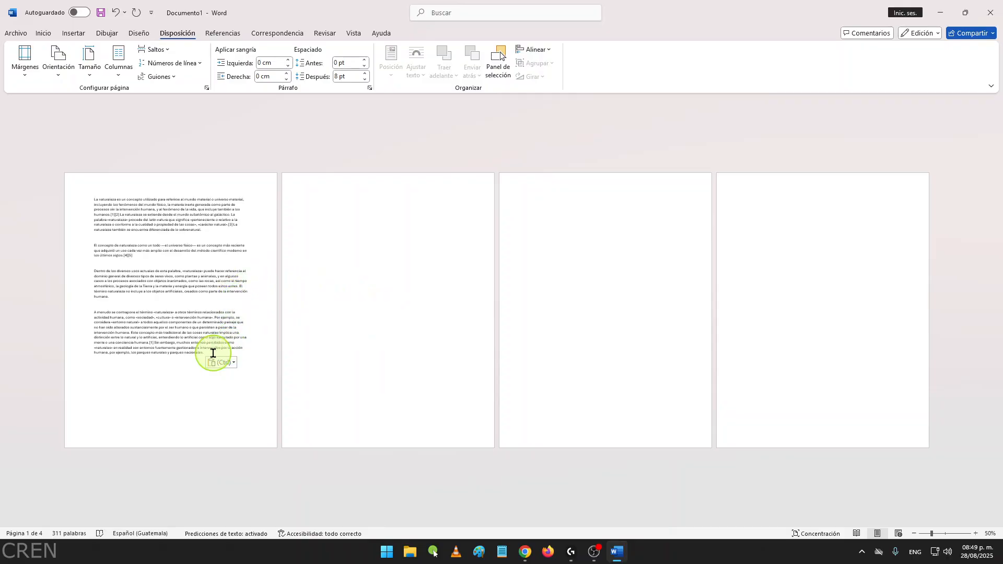
{"action": "left_click_drag", "start_coordinate": [204, 353], "coordinate": [168, 277]}
{"action": "left_click", "coordinate": [174, 302]}
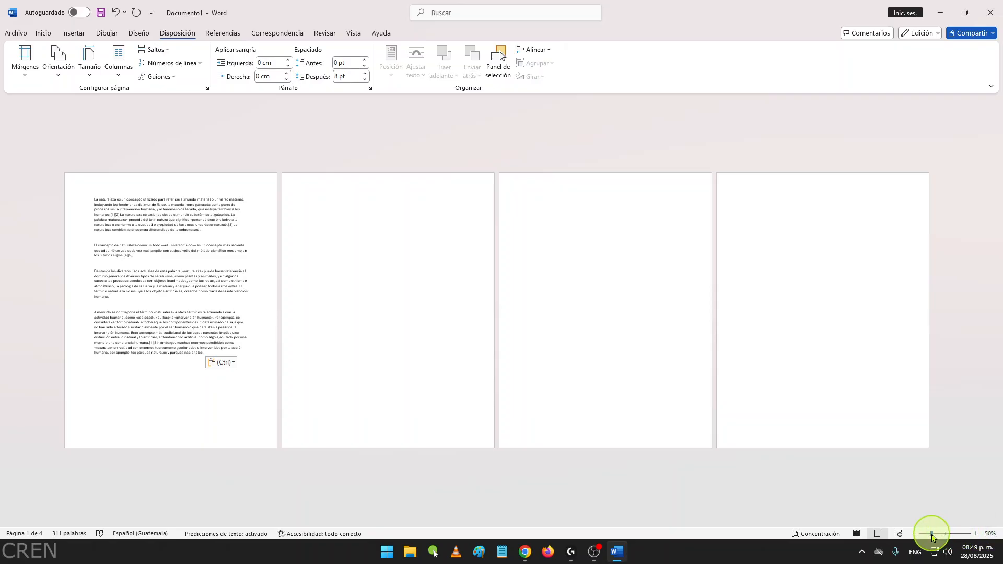
Step: Enlarge the document view to 130% to read the pasted paragraphs on the first page
{"action": "mouse_move", "coordinate": [933, 535]}
{"action": "left_mouse_down"}
{"action": "mouse_move", "coordinate": [958, 533]}
{"action": "mouse_move", "coordinate": [935, 534]}
{"action": "left_mouse_up"}
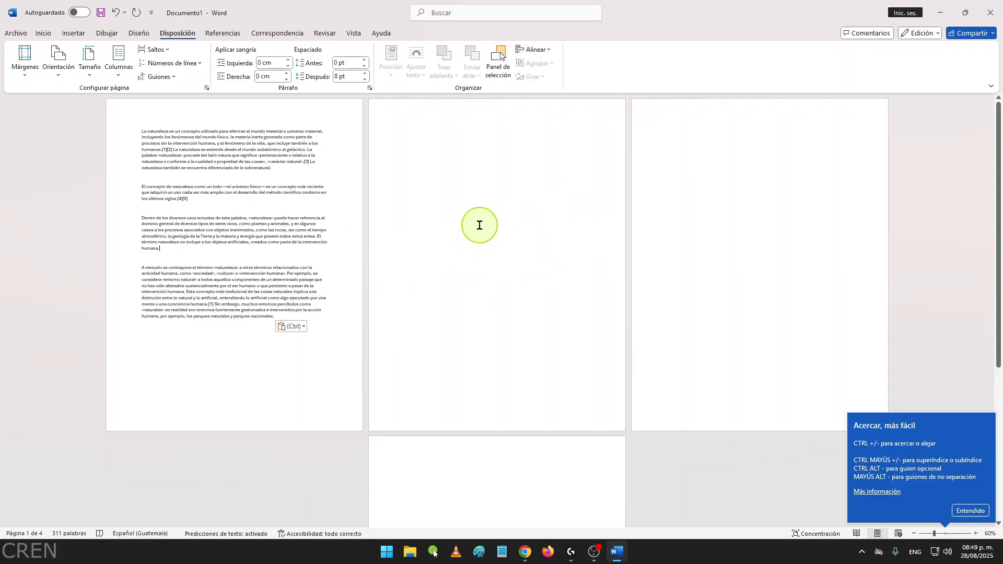
{"action": "scroll", "coordinate": [479, 224], "scroll_direction": "up", "scroll_amount": 11, "text": "ctrl"}
{"action": "scroll", "coordinate": [479, 225], "scroll_direction": "down", "scroll_amount": 9, "text": "ctrl"}
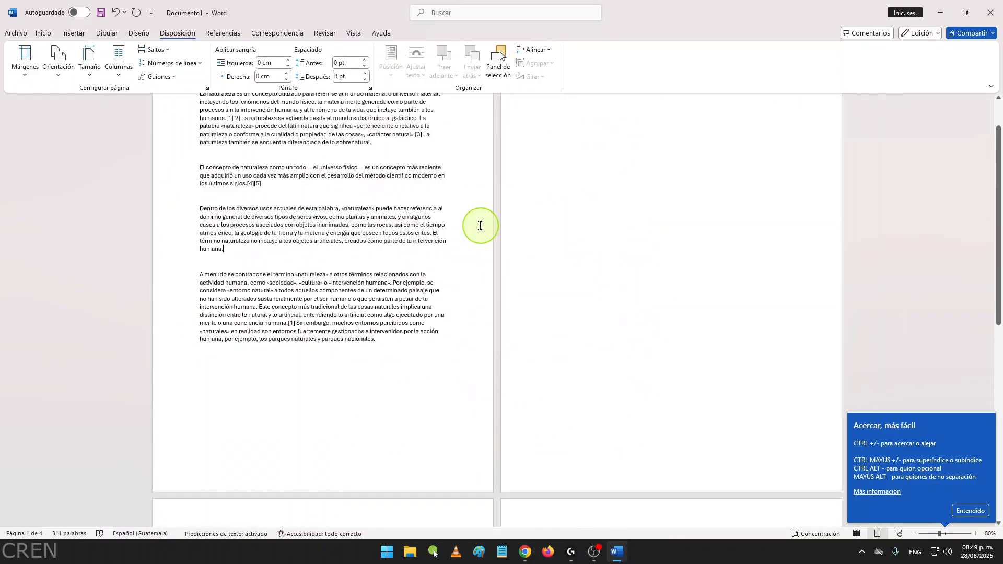
{"action": "scroll", "coordinate": [481, 226], "scroll_direction": "up", "scroll_amount": 5, "text": "ctrl"}
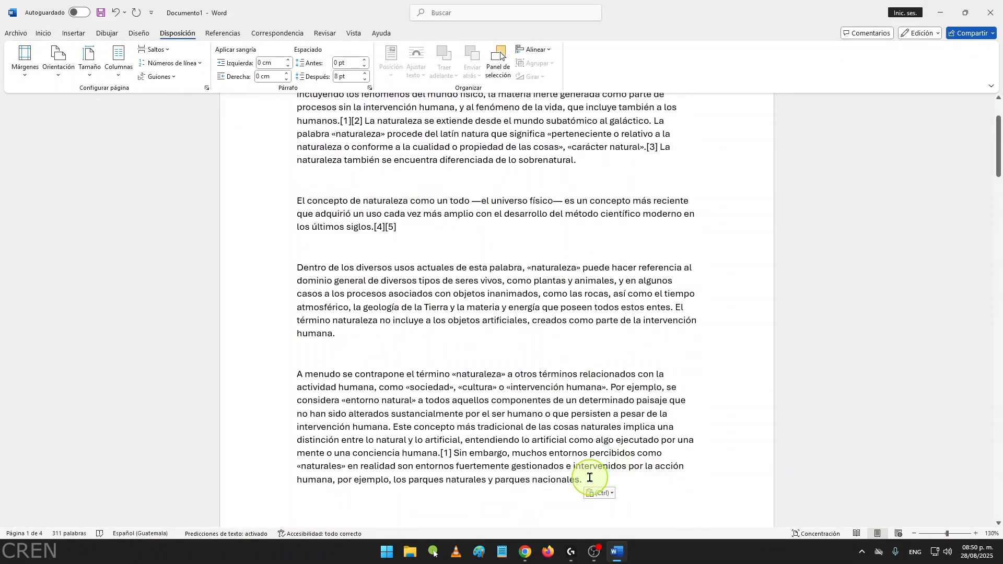
Step: Select all four pasted paragraphs on the first page and set their font to Biome
{"action": "scroll", "coordinate": [577, 465], "scroll_direction": "up", "scroll_amount": 3}
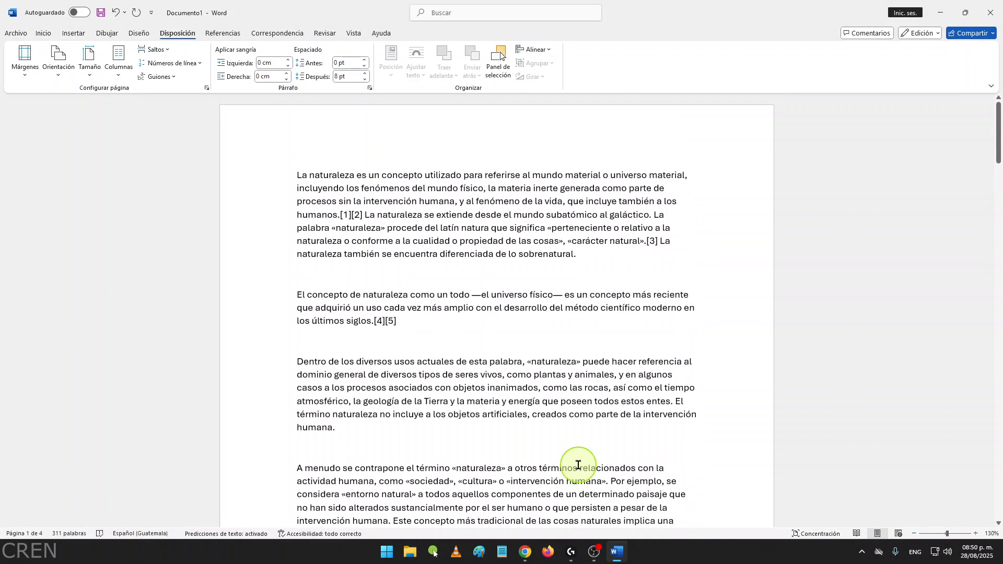
{"action": "scroll", "coordinate": [559, 381], "scroll_direction": "down", "scroll_amount": 5}
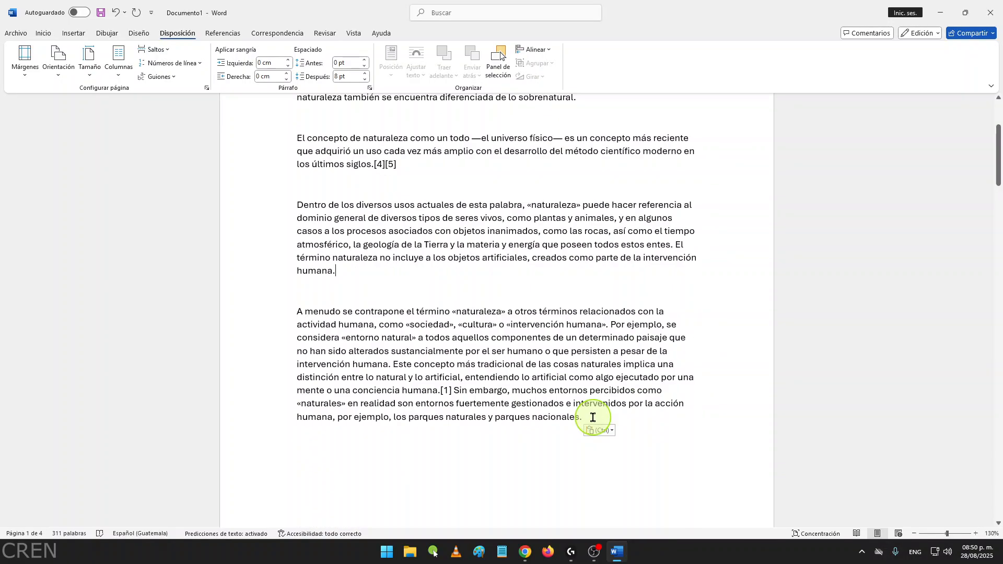
{"action": "left_click_drag", "start_coordinate": [593, 417], "coordinate": [295, 99]}
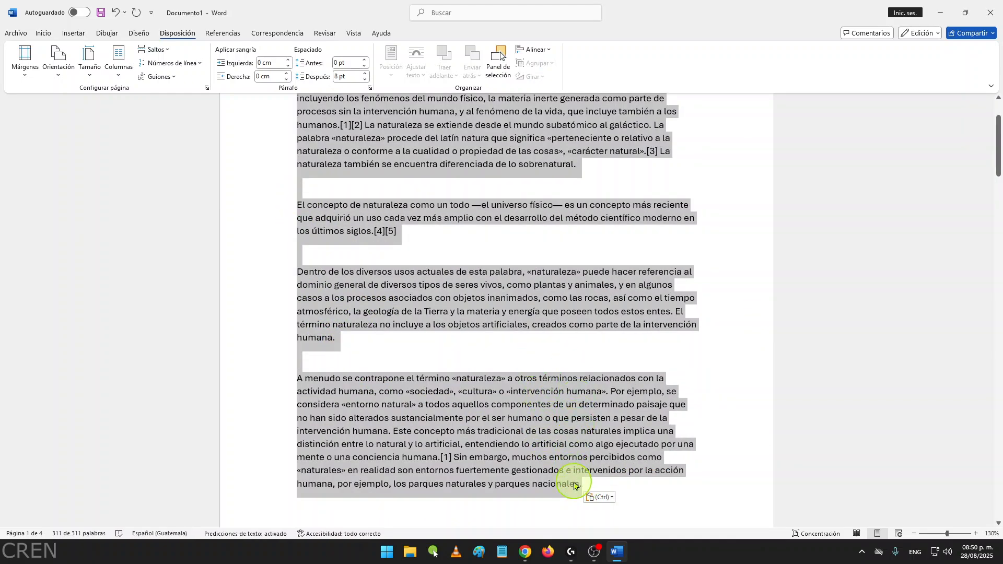
{"action": "scroll", "coordinate": [574, 459], "scroll_direction": "up", "scroll_amount": 2}
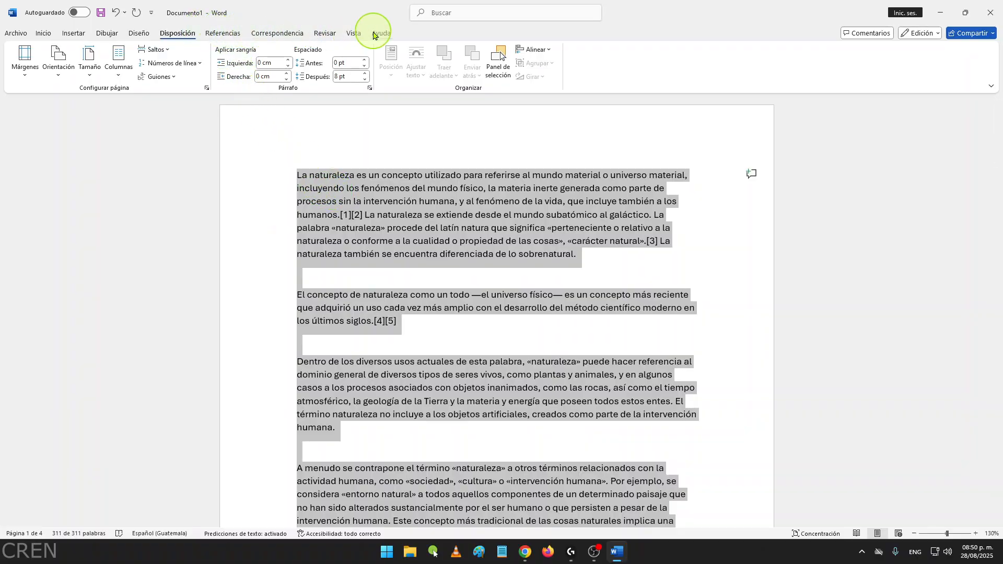
{"action": "left_click", "coordinate": [43, 34]}
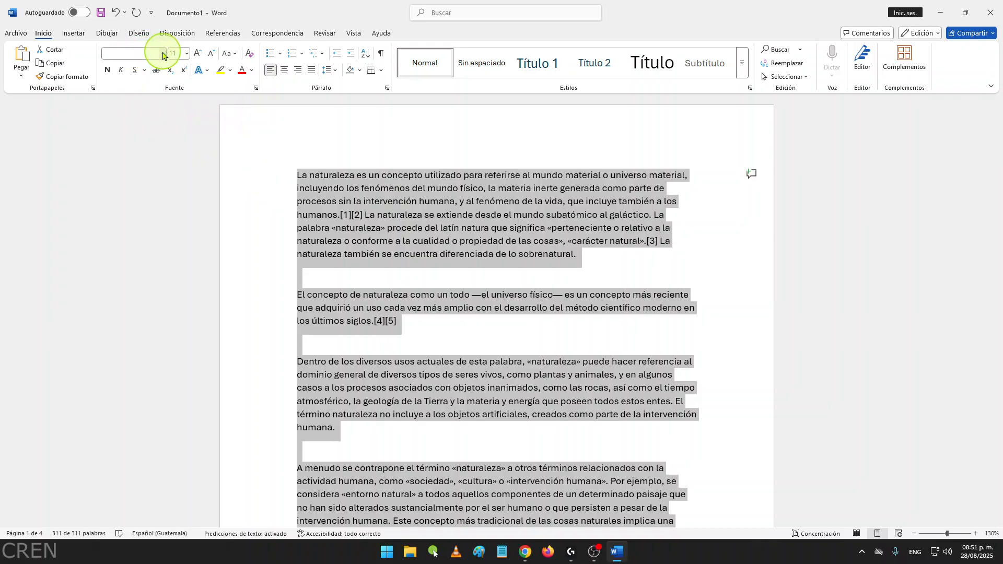
{"action": "left_click", "coordinate": [162, 53]}
{"action": "mouse_move", "coordinate": [253, 79]}
{"action": "left_mouse_down"}
{"action": "mouse_move", "coordinate": [246, 258]}
{"action": "mouse_move", "coordinate": [255, 426]}
{"action": "mouse_move", "coordinate": [241, 309]}
{"action": "mouse_move", "coordinate": [246, 81]}
{"action": "left_mouse_up"}
{"action": "scroll", "coordinate": [187, 197], "scroll_direction": "down", "scroll_amount": 3}
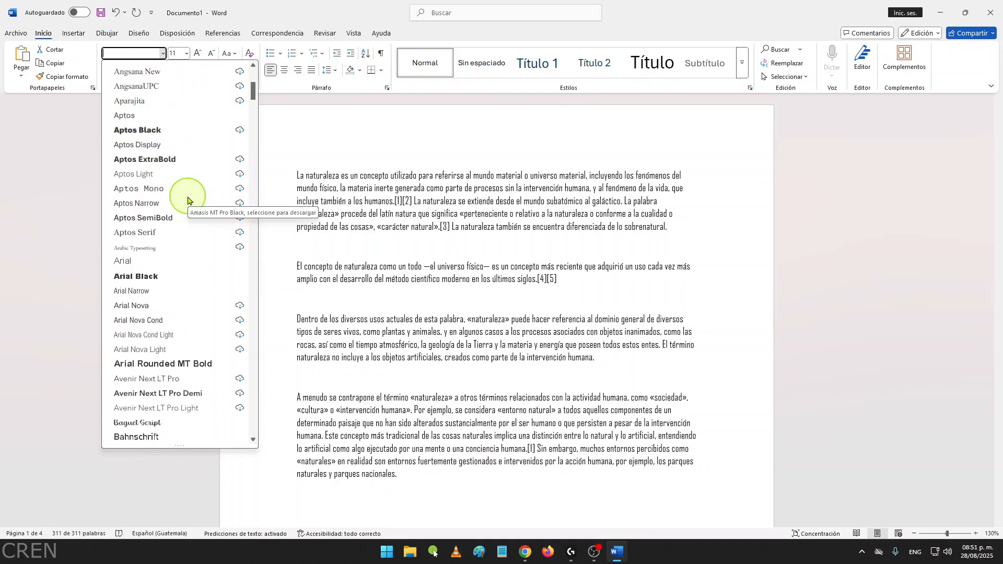
{"action": "scroll", "coordinate": [187, 197], "scroll_direction": "down", "scroll_amount": 2}
{"action": "scroll", "coordinate": [136, 214], "scroll_direction": "down", "scroll_amount": 8}
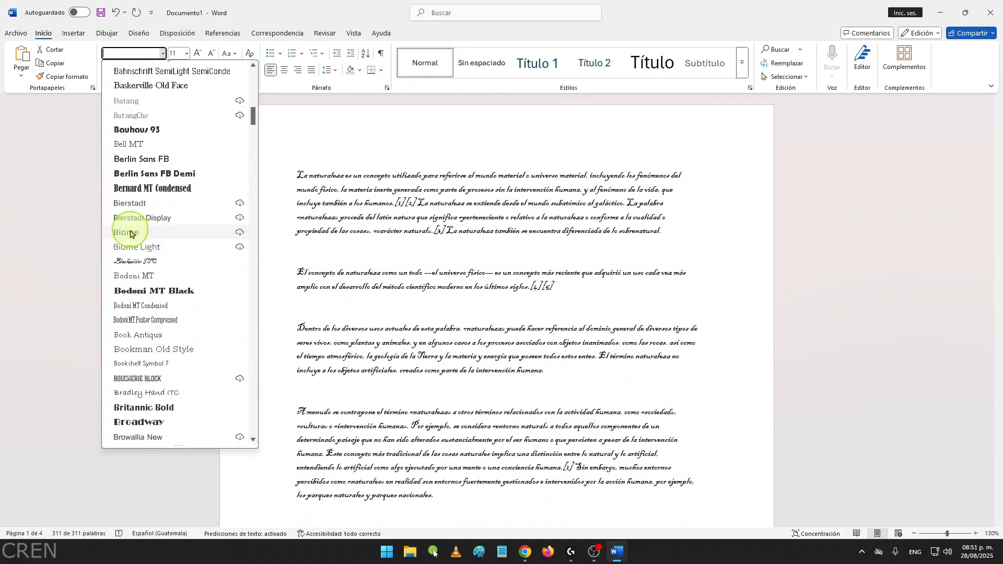
{"action": "left_click", "coordinate": [127, 227]}
{"action": "scroll", "coordinate": [510, 293], "scroll_direction": "down", "scroll_amount": 8}
{"action": "scroll", "coordinate": [467, 298], "scroll_direction": "down", "scroll_amount": 2}
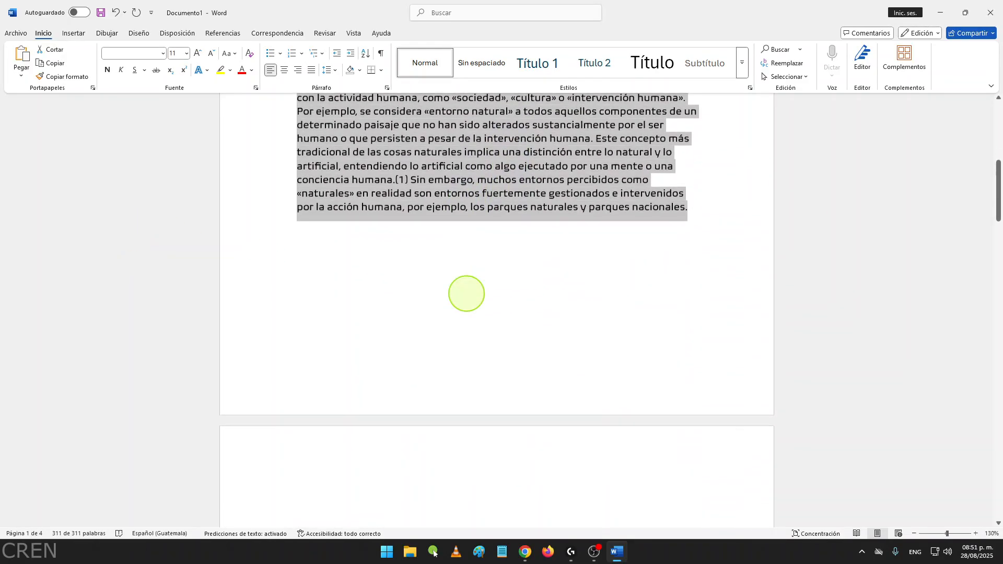
{"action": "scroll", "coordinate": [466, 291], "scroll_direction": "up", "scroll_amount": 8}
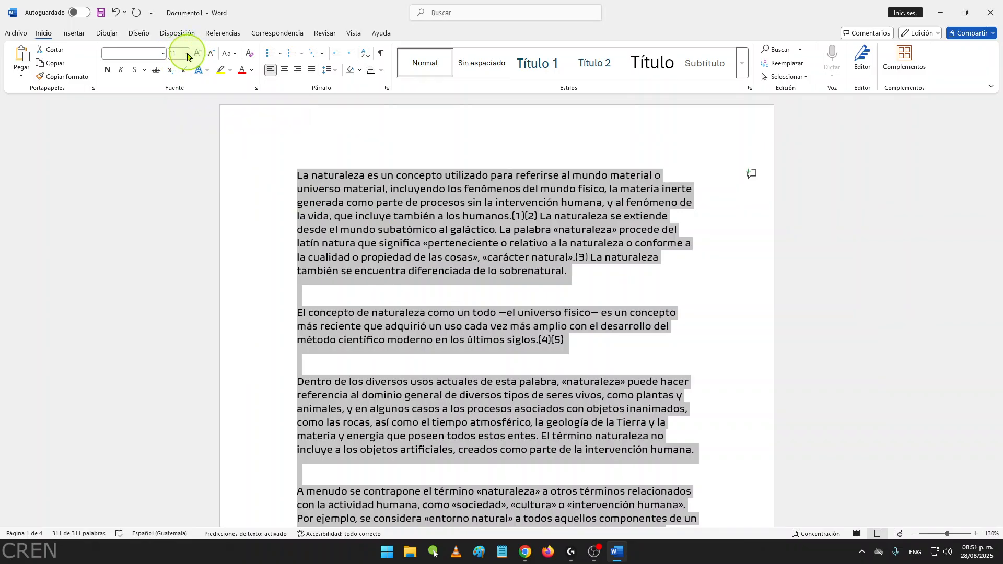
Step: Set the font size of the selected paragraphs to 14
{"action": "left_click", "coordinate": [188, 55]}
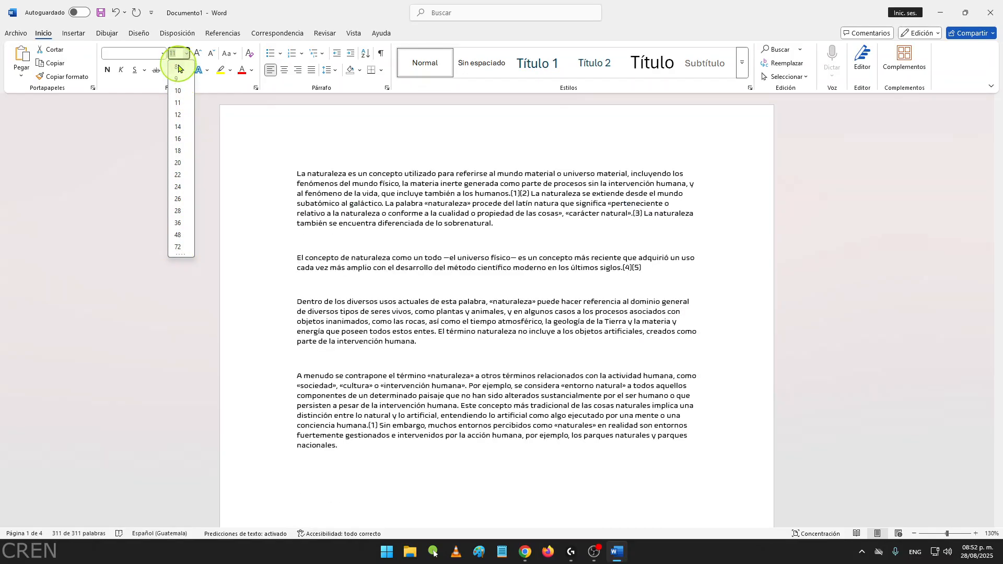
{"action": "left_click", "coordinate": [178, 127]}
{"action": "scroll", "coordinate": [628, 264], "scroll_direction": "down", "scroll_amount": 8}
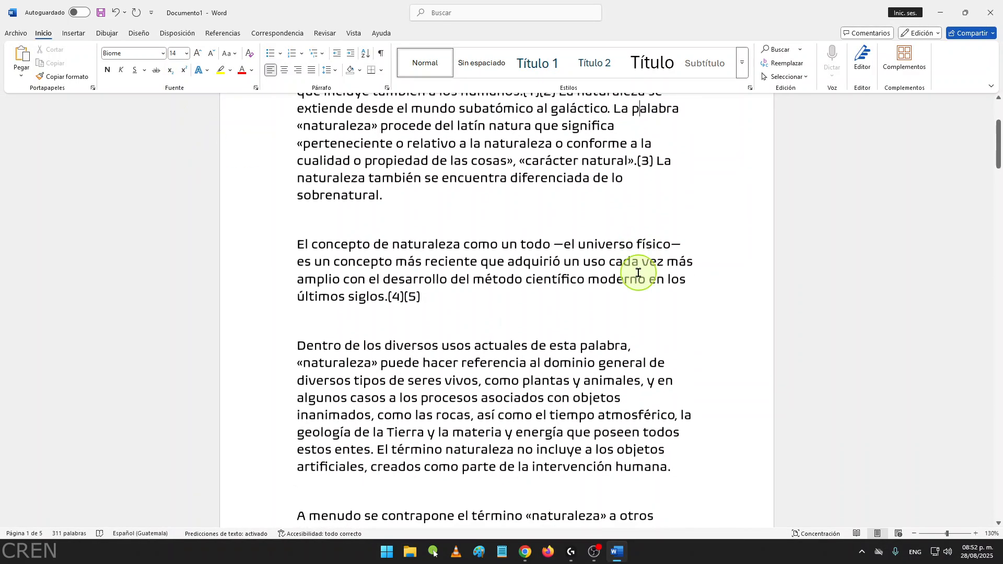
Step: Delete the end of the fourth paragraph that spills onto the second page, from "sustancialmente" to "parques nacionales."
{"action": "scroll", "coordinate": [608, 253], "scroll_direction": "down", "scroll_amount": 6}
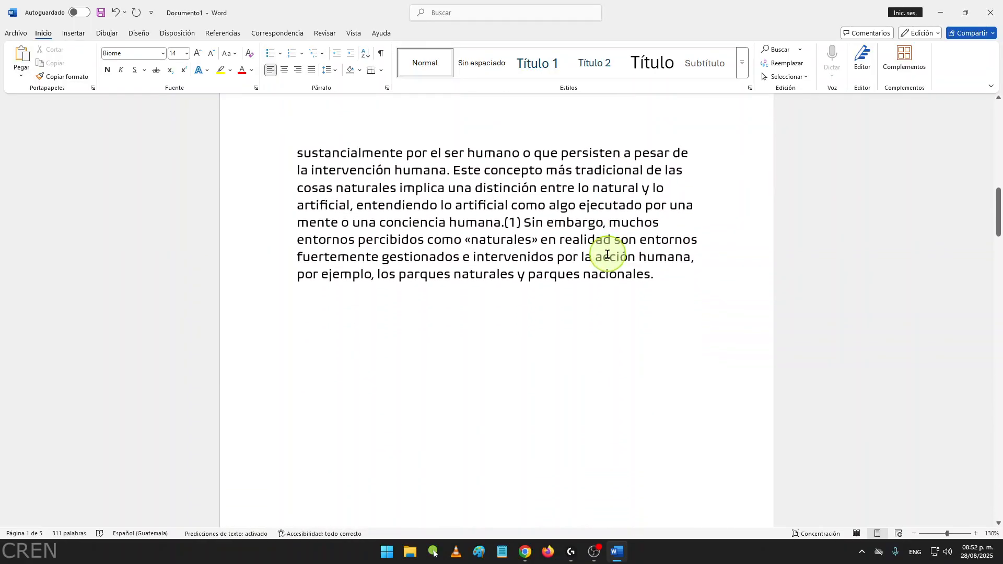
{"action": "scroll", "coordinate": [668, 341], "scroll_direction": "up", "scroll_amount": 2}
{"action": "left_click_drag", "start_coordinate": [665, 376], "coordinate": [293, 256]}
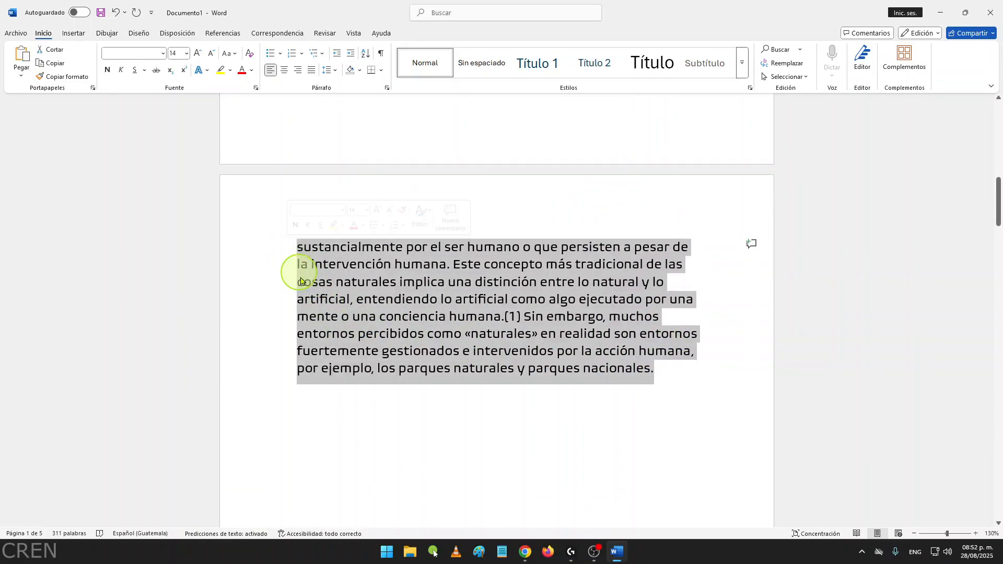
{"action": "scroll", "coordinate": [306, 290], "scroll_direction": "up", "scroll_amount": 1}
{"action": "scroll", "coordinate": [627, 419], "scroll_direction": "up", "scroll_amount": 8}
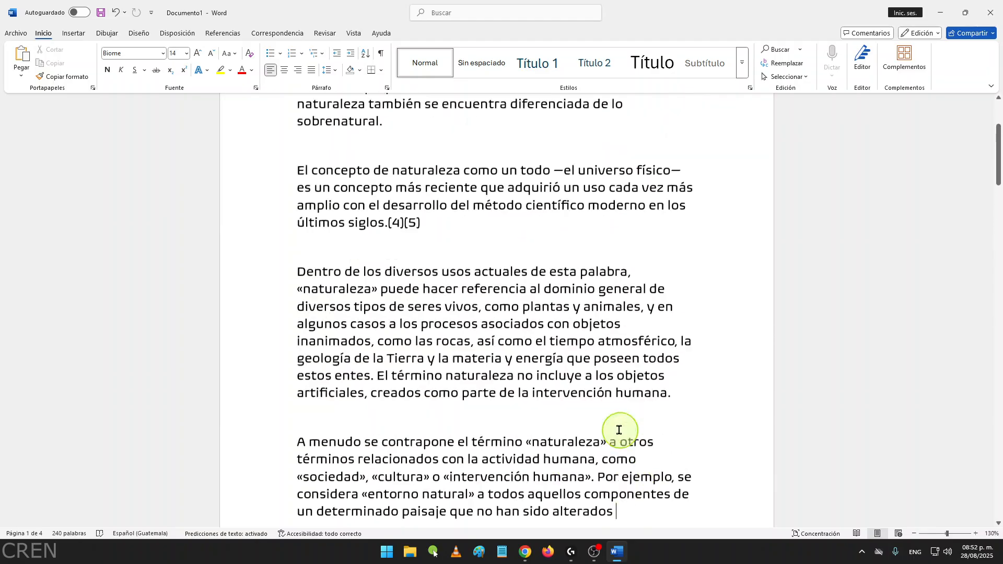
{"action": "scroll", "coordinate": [601, 422], "scroll_direction": "down", "scroll_amount": 2}
{"action": "left_click_drag", "start_coordinate": [619, 429], "coordinate": [298, 177]}
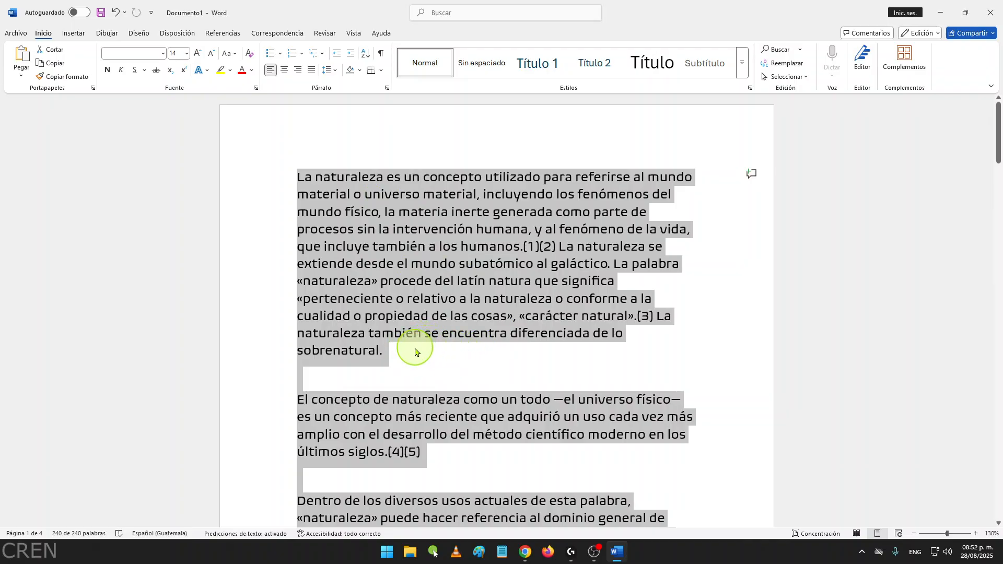
{"action": "left_click", "coordinate": [442, 334]}
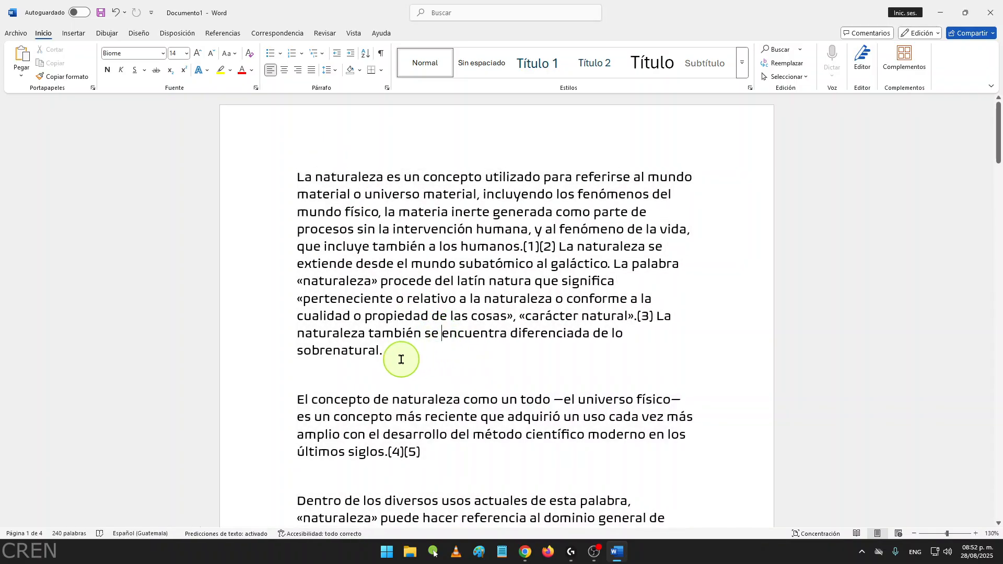
Step: Make the whole first paragraph, from "La naturaleza es un concepto" to "sobrenatural.", bold
{"action": "left_click_drag", "start_coordinate": [387, 345], "coordinate": [299, 177]}
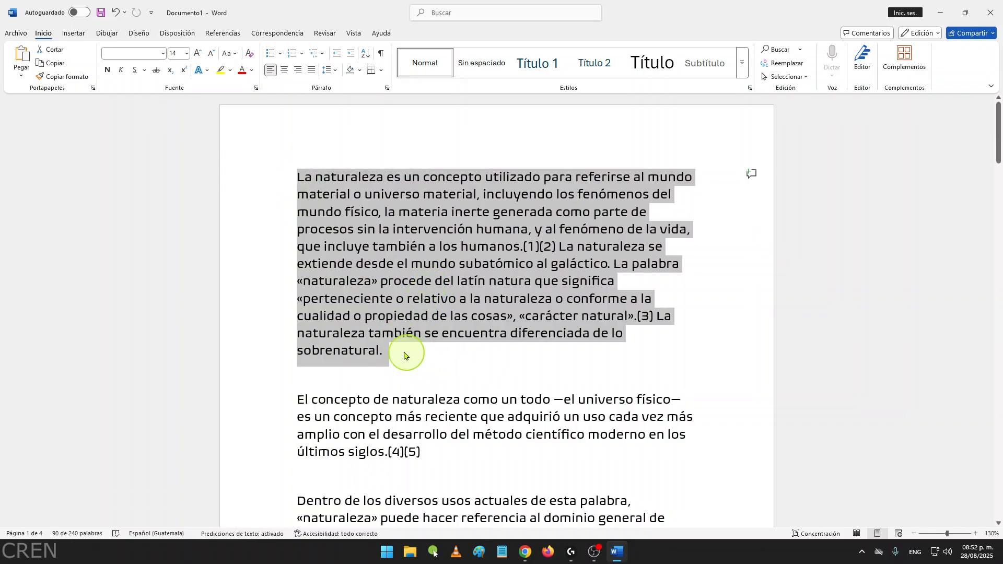
{"action": "left_click", "coordinate": [107, 72]}
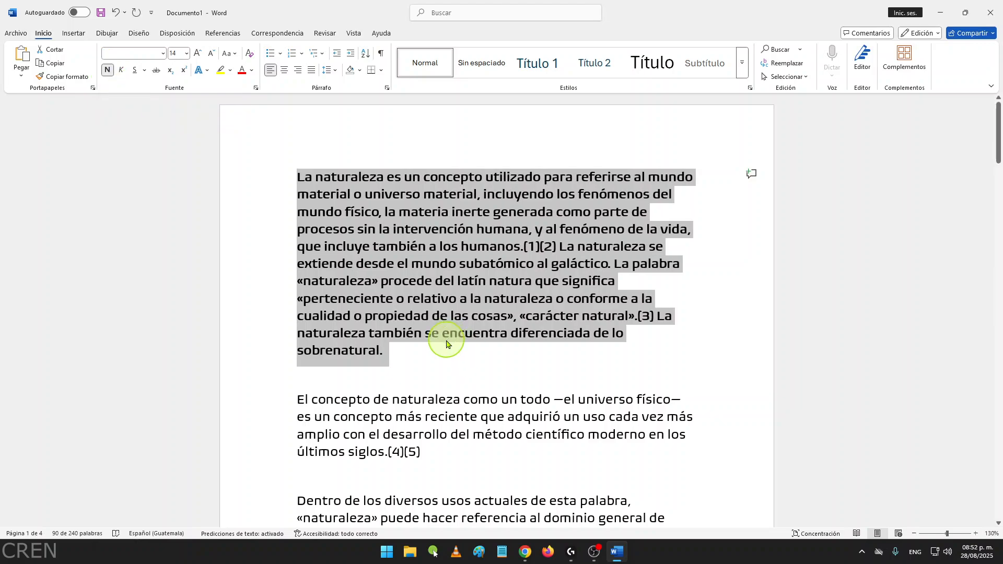
{"action": "left_click", "coordinate": [541, 374]}
{"action": "scroll", "coordinate": [512, 366], "scroll_direction": "down", "scroll_amount": 1}
{"action": "scroll", "coordinate": [502, 292], "scroll_direction": "down", "scroll_amount": 3}
{"action": "scroll", "coordinate": [501, 291], "scroll_direction": "up", "scroll_amount": 3}
{"action": "scroll", "coordinate": [366, 292], "scroll_direction": "up", "scroll_amount": 2}
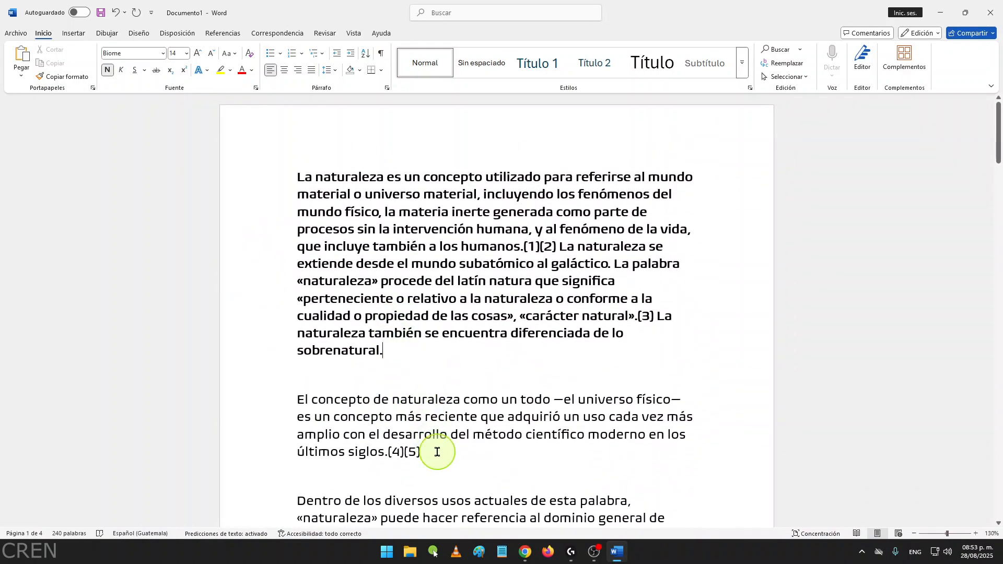
Step: Make the second paragraph, "El concepto de naturaleza como un todo", bold and remove the bold again
{"action": "left_click_drag", "start_coordinate": [442, 452], "coordinate": [304, 405]}
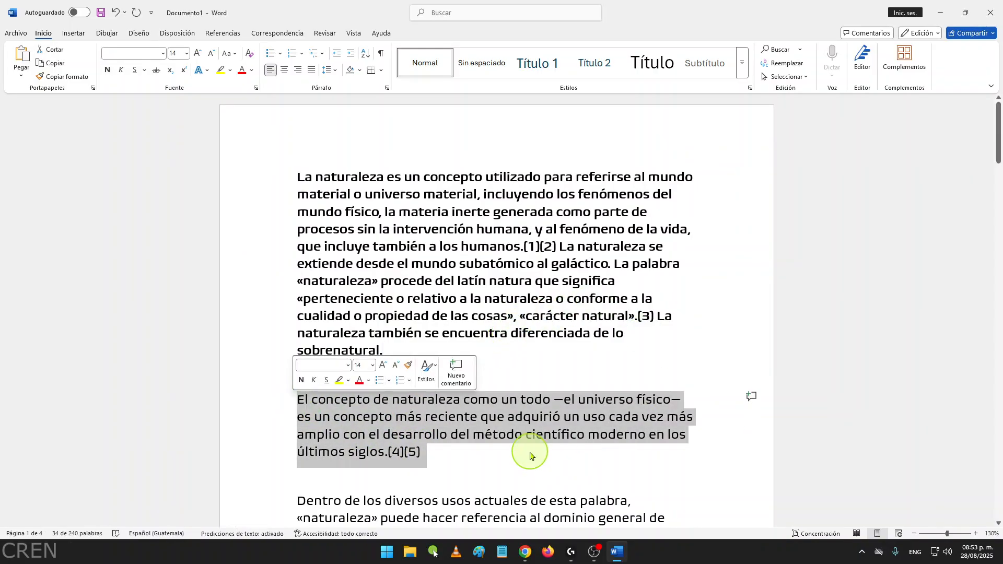
{"action": "key", "text": "ctrl+n"}
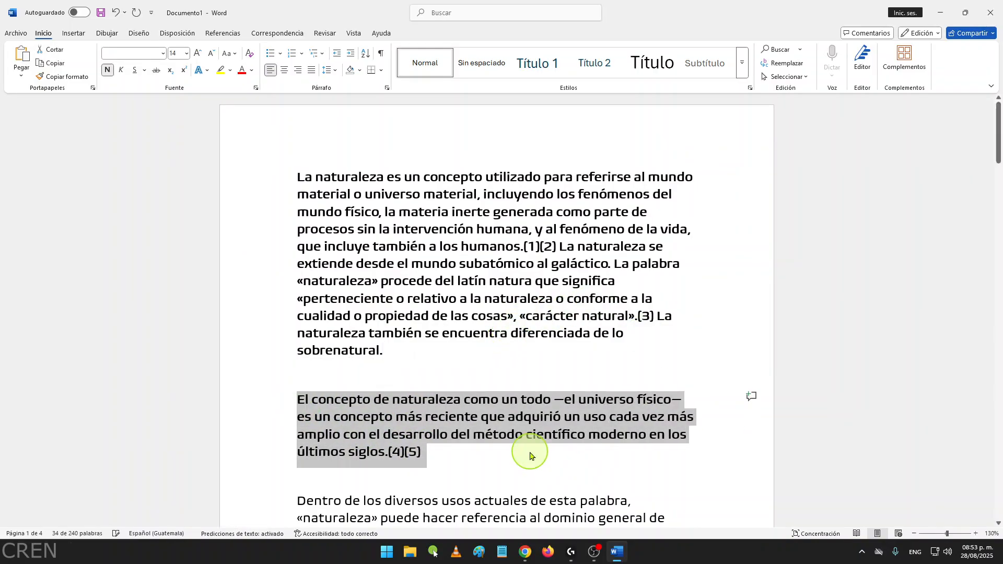
{"action": "key", "text": "ctrl+n"}
{"action": "left_click", "coordinate": [428, 352]}
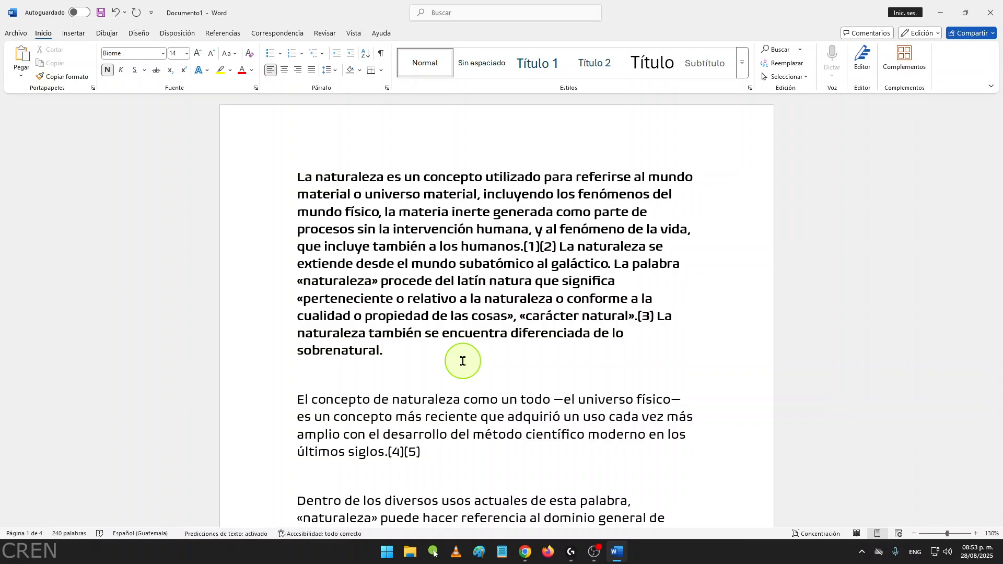
Step: Select all the text on the first page and centre its alignment
{"action": "scroll", "coordinate": [462, 361], "scroll_direction": "down", "scroll_amount": 6}
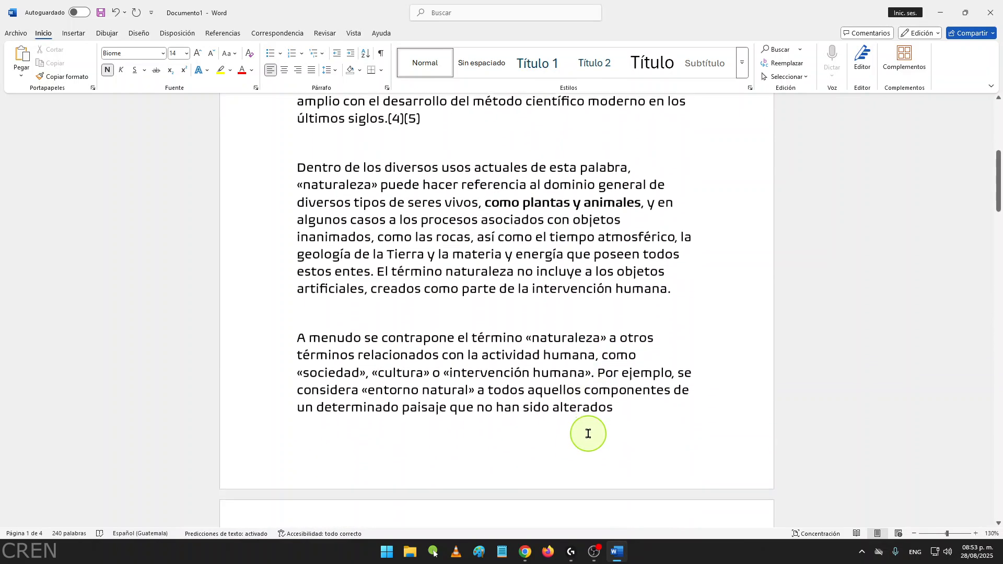
{"action": "scroll", "coordinate": [619, 407], "scroll_direction": "up", "scroll_amount": 6}
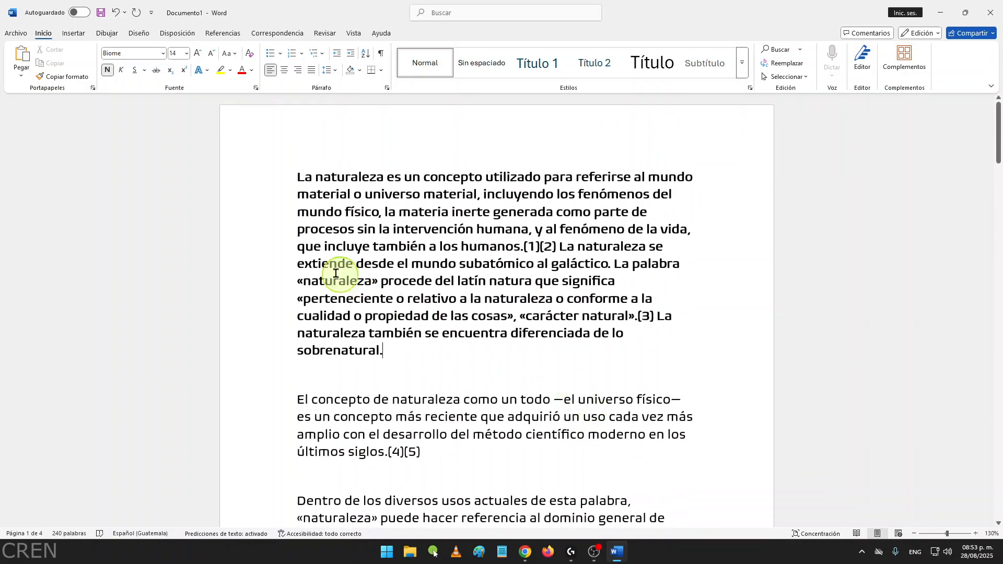
{"action": "left_click_drag", "start_coordinate": [298, 173], "coordinate": [617, 458]}
{"action": "scroll", "coordinate": [309, 161], "scroll_direction": "up", "scroll_amount": 6}
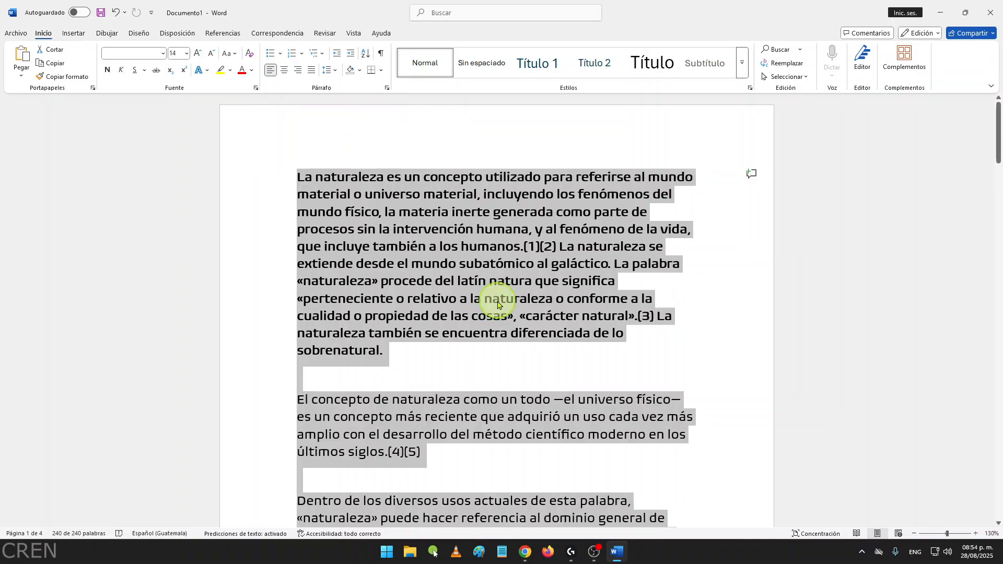
{"action": "scroll", "coordinate": [515, 303], "scroll_direction": "down", "scroll_amount": 1}
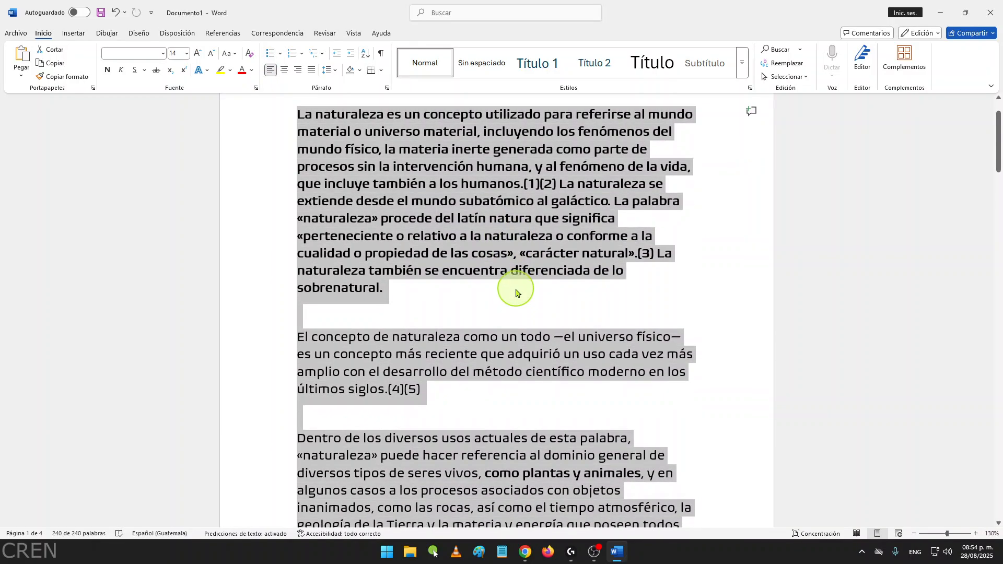
{"action": "scroll", "coordinate": [516, 293], "scroll_direction": "down", "scroll_amount": 1}
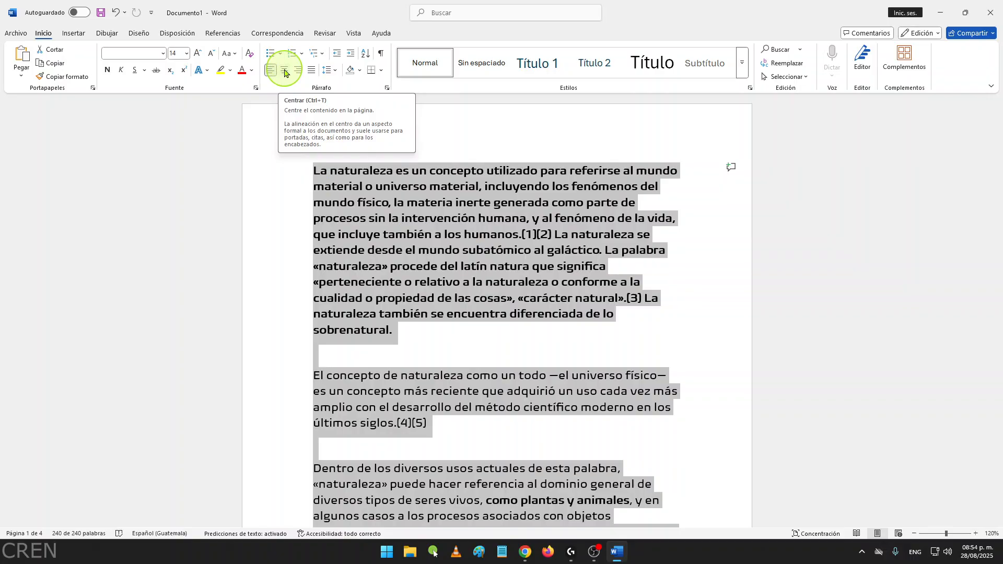
{"action": "left_click", "coordinate": [285, 72]}
{"action": "scroll", "coordinate": [558, 377], "scroll_direction": "down", "scroll_amount": 5}
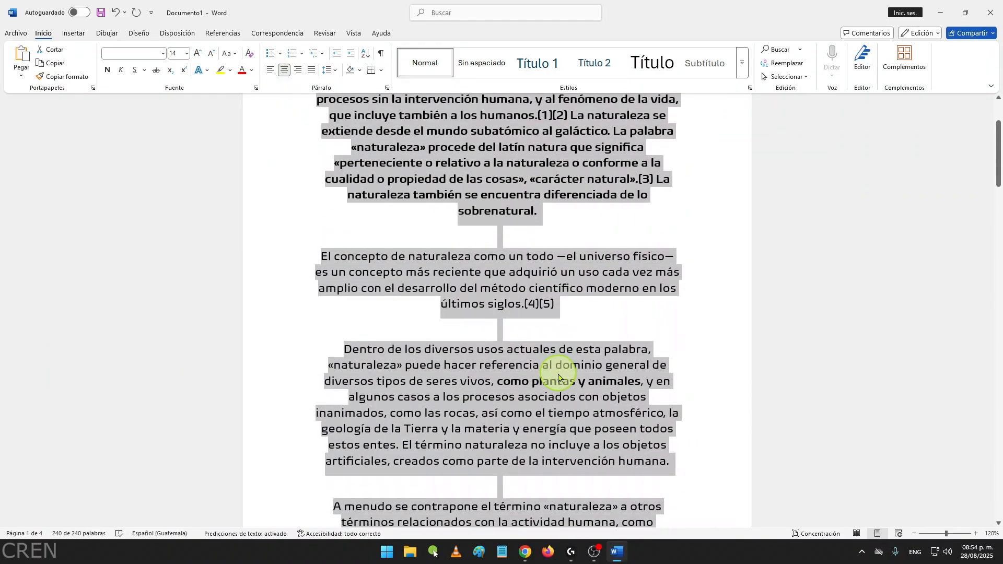
{"action": "scroll", "coordinate": [558, 377], "scroll_direction": "up", "scroll_amount": 5}
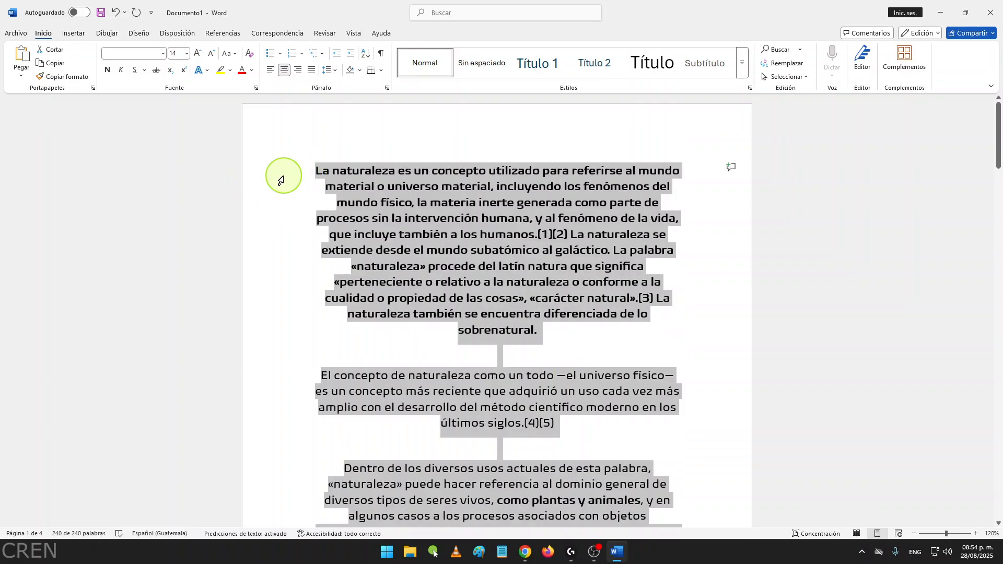
Step: Align all the selected paragraphs to the right margin and review them down the page
{"action": "left_click", "coordinate": [299, 72]}
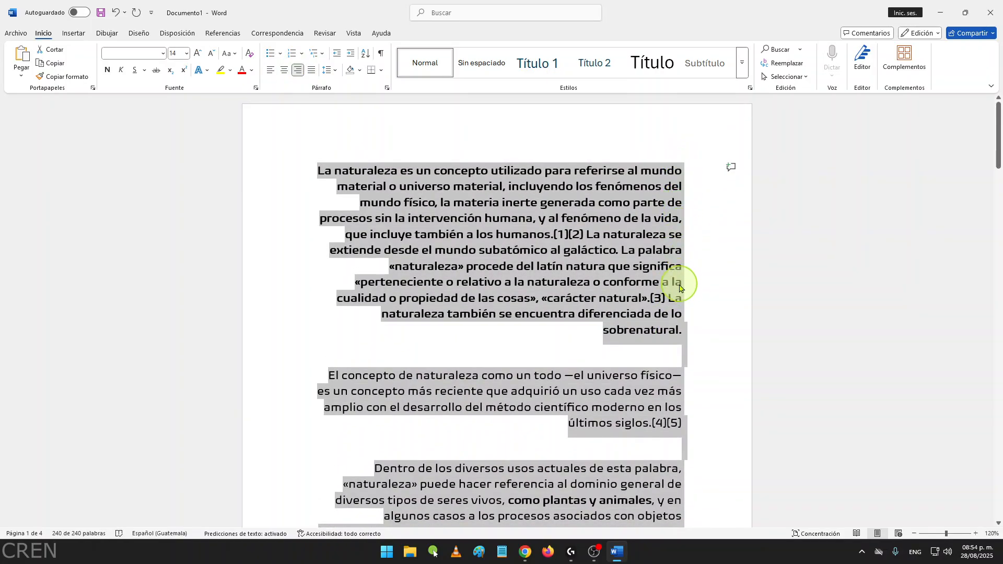
{"action": "scroll", "coordinate": [678, 314], "scroll_direction": "down", "scroll_amount": 2}
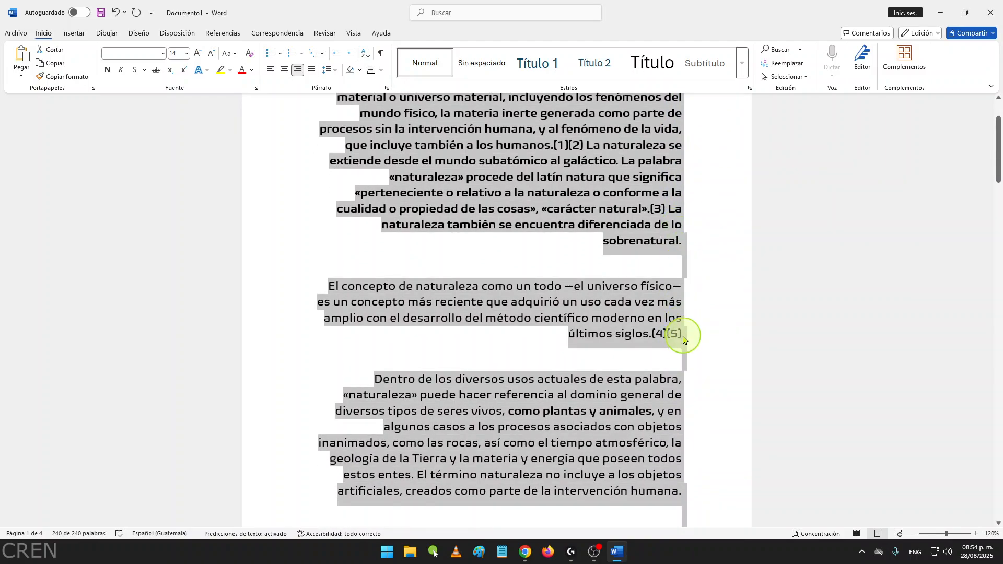
{"action": "scroll", "coordinate": [683, 348], "scroll_direction": "down", "scroll_amount": 3}
{"action": "scroll", "coordinate": [676, 381], "scroll_direction": "down", "scroll_amount": 2}
{"action": "scroll", "coordinate": [330, 385], "scroll_direction": "up", "scroll_amount": 6}
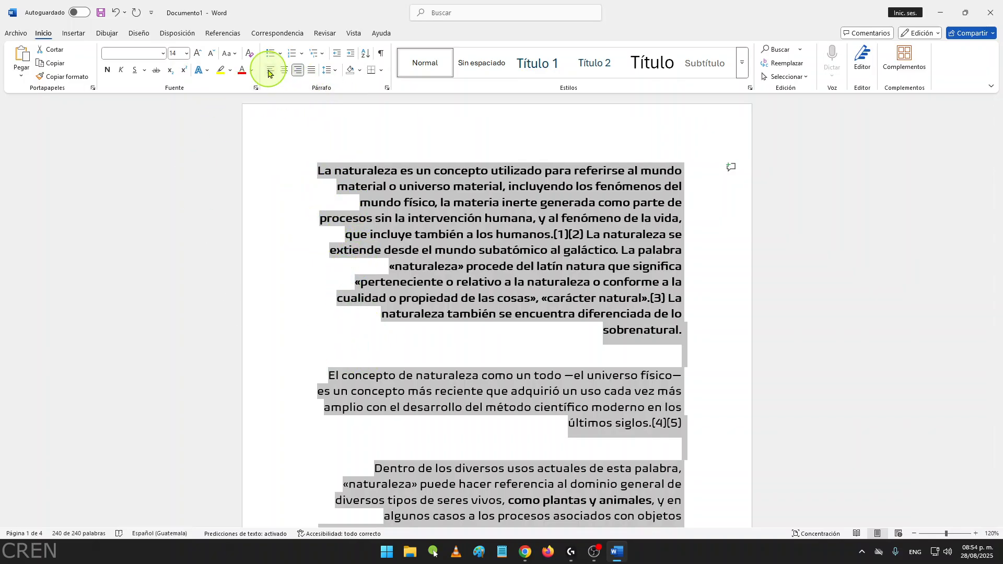
Step: Return the selected paragraphs to left alignment and justify them between both margins
{"action": "left_click", "coordinate": [270, 71]}
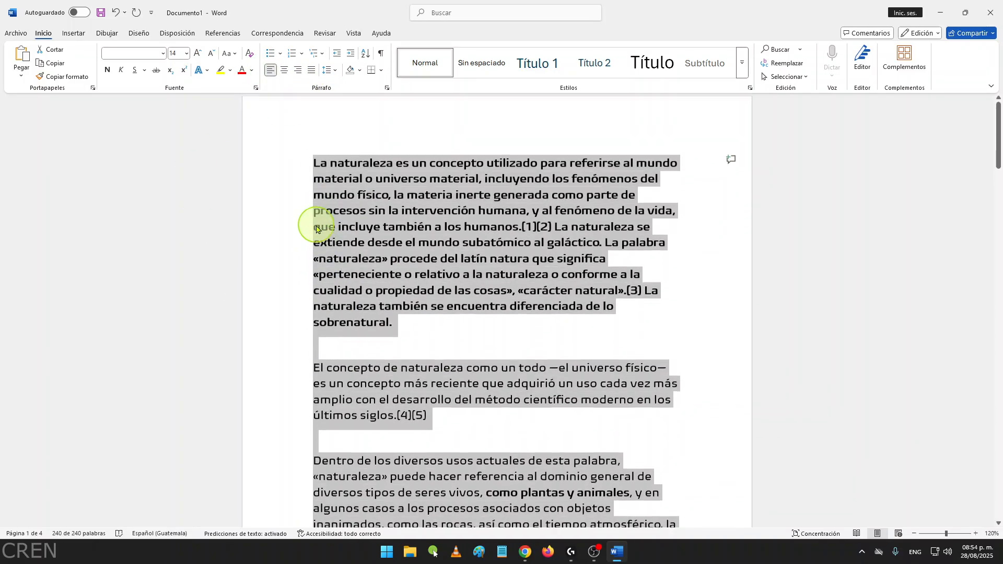
{"action": "scroll", "coordinate": [315, 198], "scroll_direction": "up", "scroll_amount": 1}
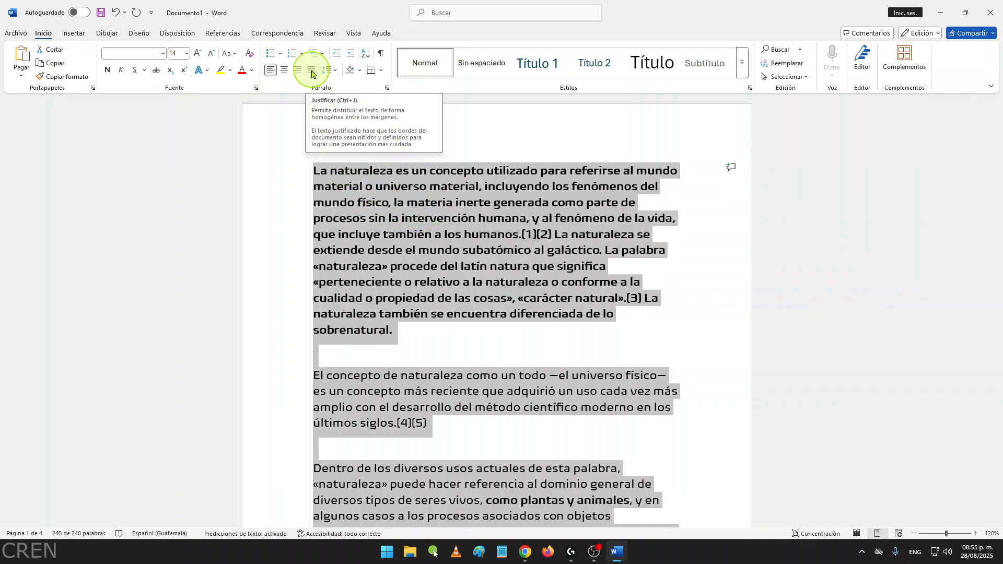
{"action": "left_click", "coordinate": [312, 70]}
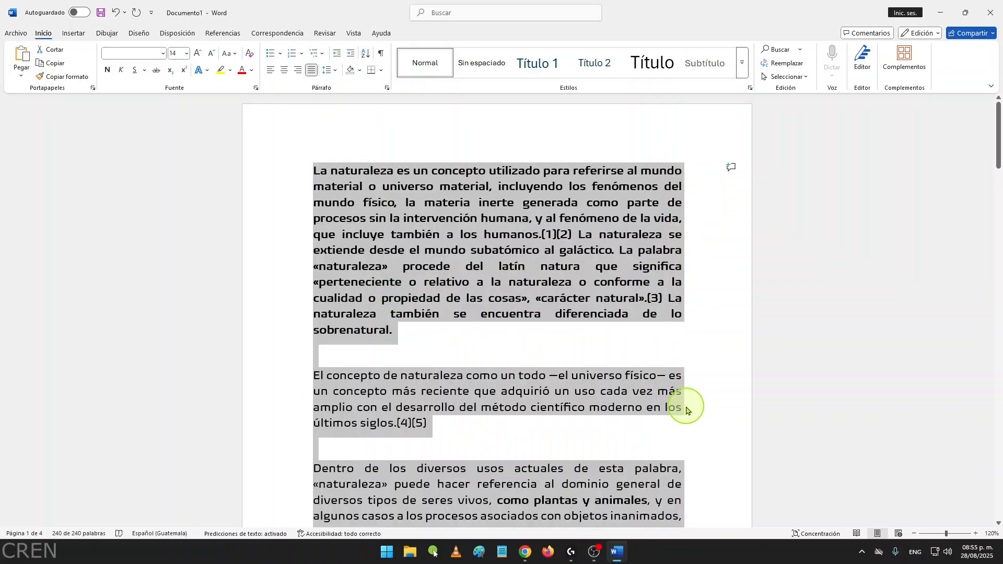
Step: Deselect the text and examine the justified alignment of all paragraphs on the first page
{"action": "scroll", "coordinate": [557, 306], "scroll_direction": "down", "scroll_amount": 2}
{"action": "scroll", "coordinate": [556, 306], "scroll_direction": "down", "scroll_amount": 3}
{"action": "scroll", "coordinate": [557, 306], "scroll_direction": "up", "scroll_amount": 4}
{"action": "left_click", "coordinate": [591, 311]}
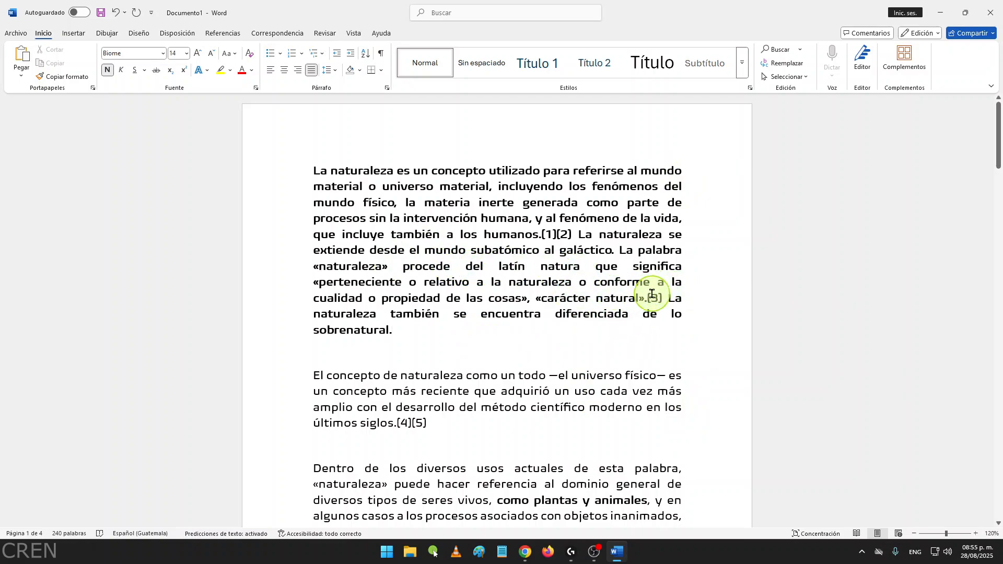
{"action": "scroll", "coordinate": [515, 300], "scroll_direction": "down", "scroll_amount": 2}
{"action": "scroll", "coordinate": [418, 333], "scroll_direction": "up", "scroll_amount": 2}
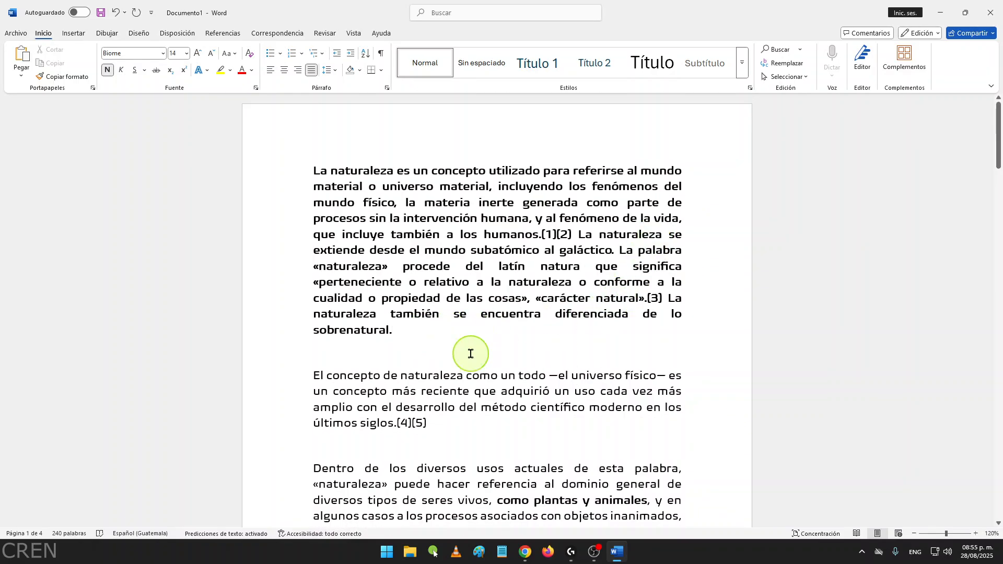
{"action": "scroll", "coordinate": [511, 309], "scroll_direction": "down", "scroll_amount": 5}
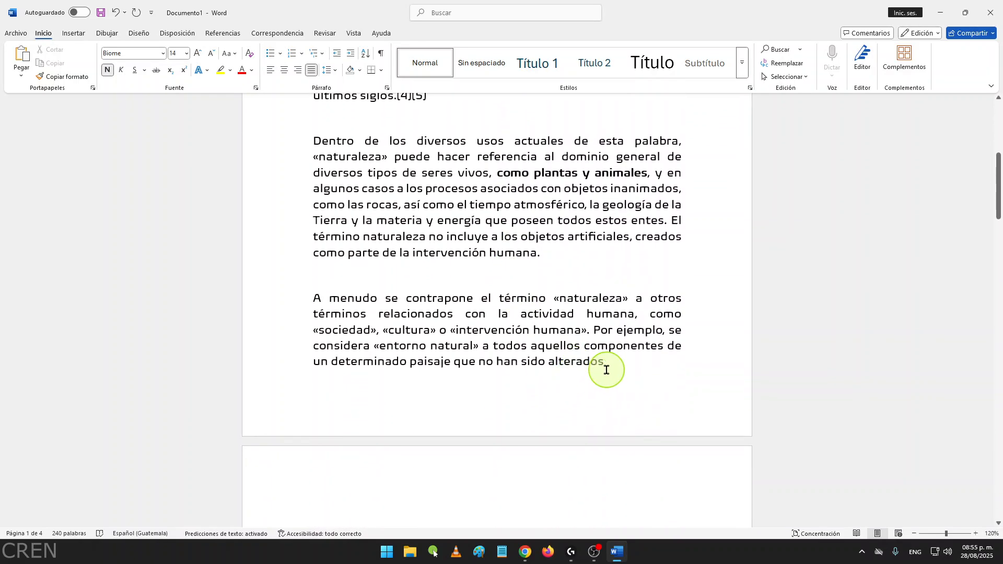
{"action": "scroll", "coordinate": [519, 289], "scroll_direction": "up", "scroll_amount": 5}
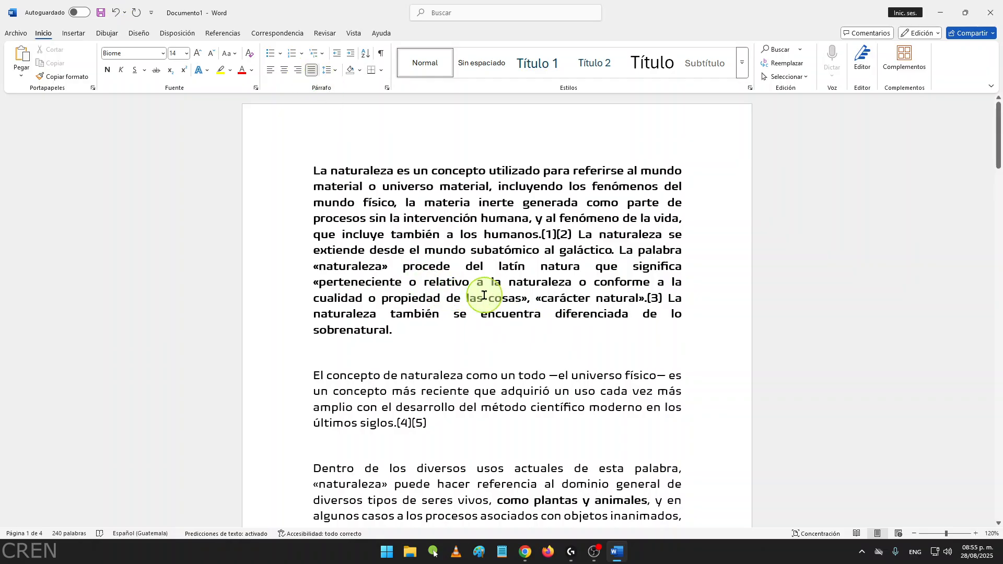
Step: Change the font colour of the first three lines of the opening paragraph to the green theme colour
{"action": "scroll", "coordinate": [492, 293], "scroll_direction": "down", "scroll_amount": 4}
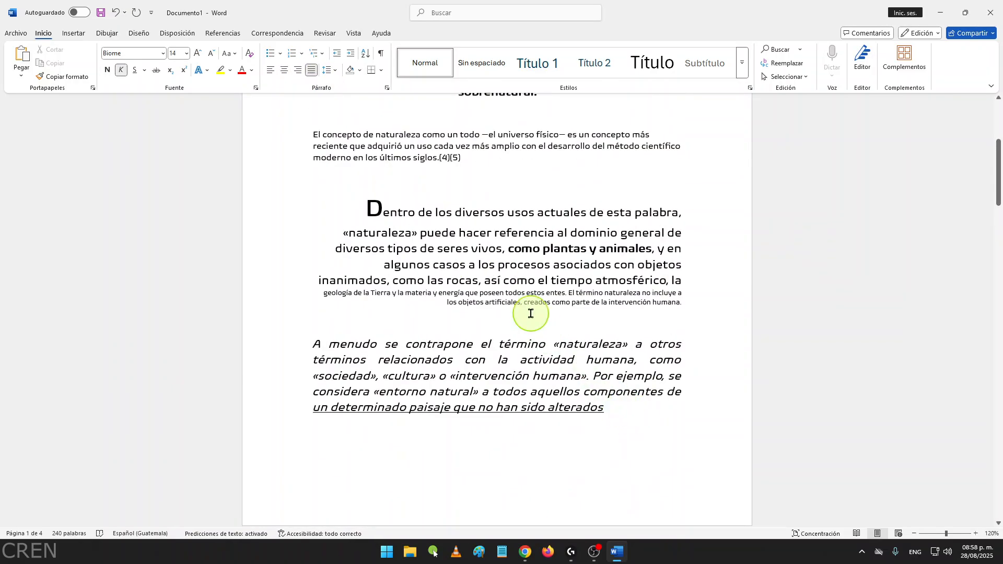
{"action": "scroll", "coordinate": [577, 331], "scroll_direction": "up", "scroll_amount": 4}
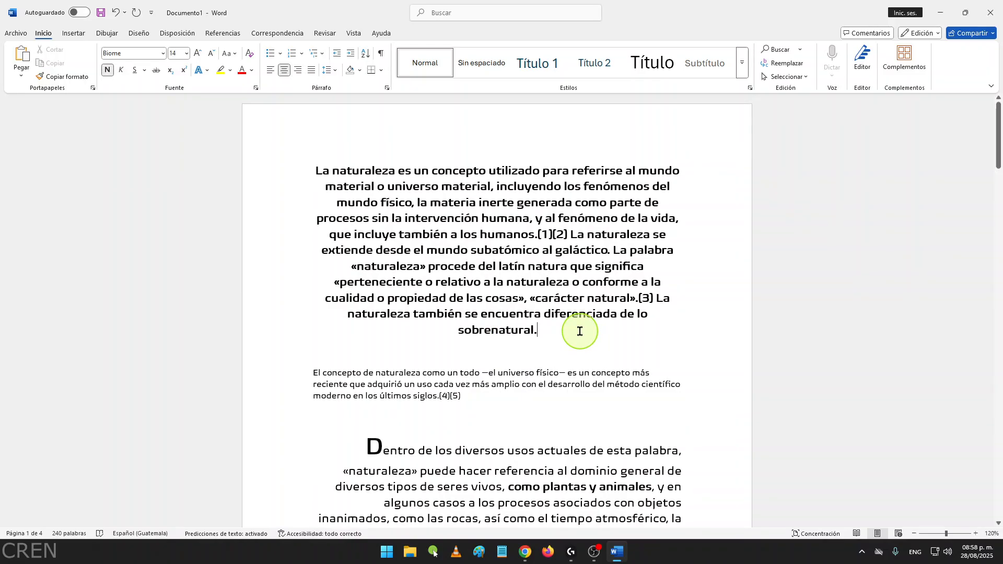
{"action": "left_click_drag", "start_coordinate": [571, 333], "coordinate": [322, 249]}
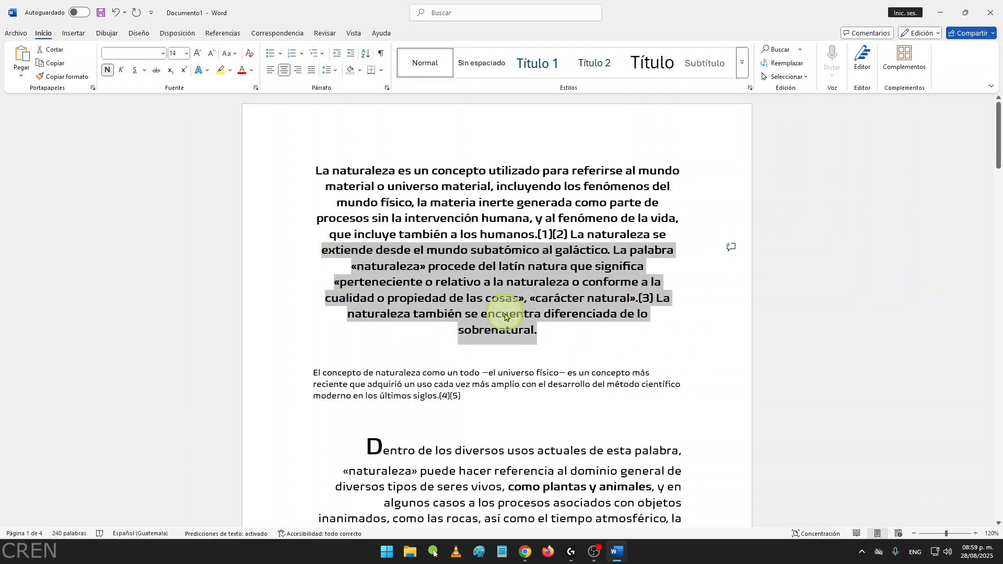
{"action": "left_click", "coordinate": [571, 333]}
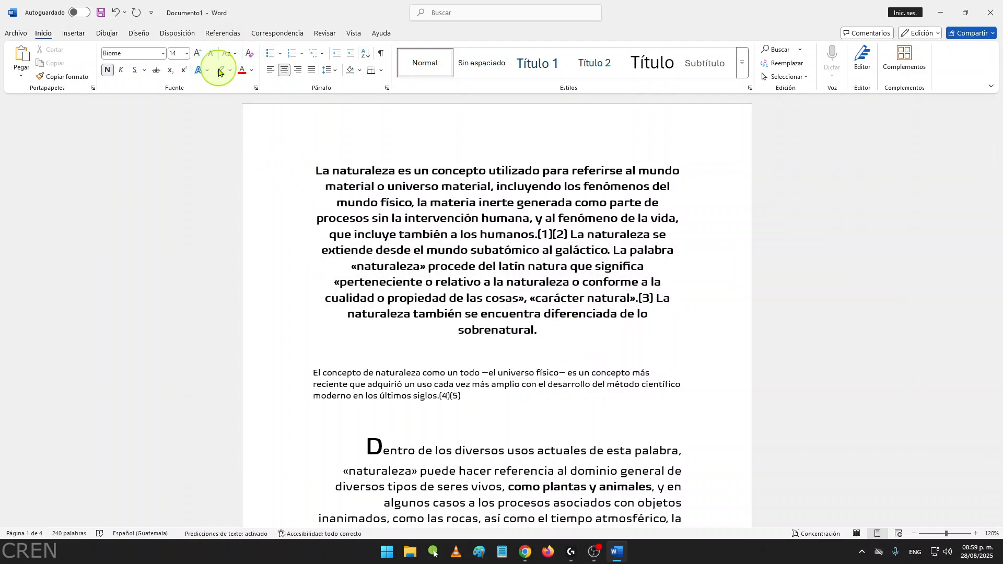
{"action": "left_click", "coordinate": [252, 71]}
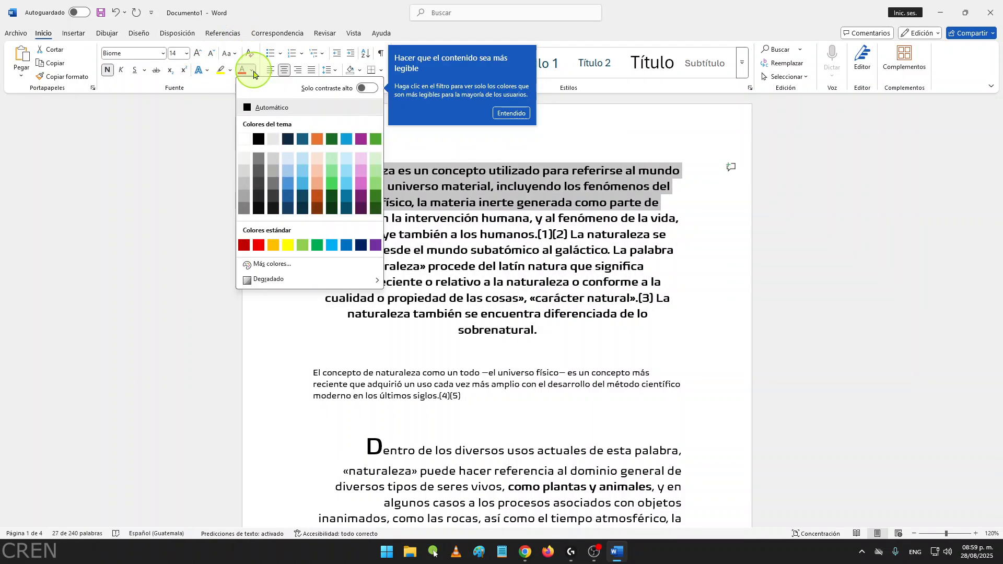
{"action": "left_click", "coordinate": [374, 140]}
Step: Colour the second paragraph, "El concepto de naturaleza como un todo", red and change its font colour to standard blue
{"action": "scroll", "coordinate": [481, 288], "scroll_direction": "down", "scroll_amount": 3}
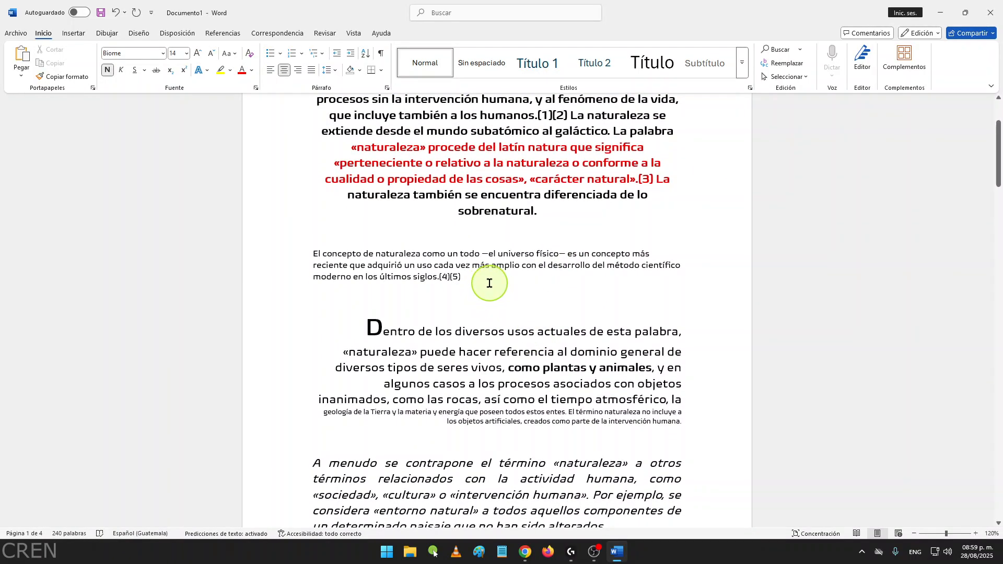
{"action": "left_click_drag", "start_coordinate": [489, 283], "coordinate": [308, 254]}
{"action": "left_click", "coordinate": [478, 271]}
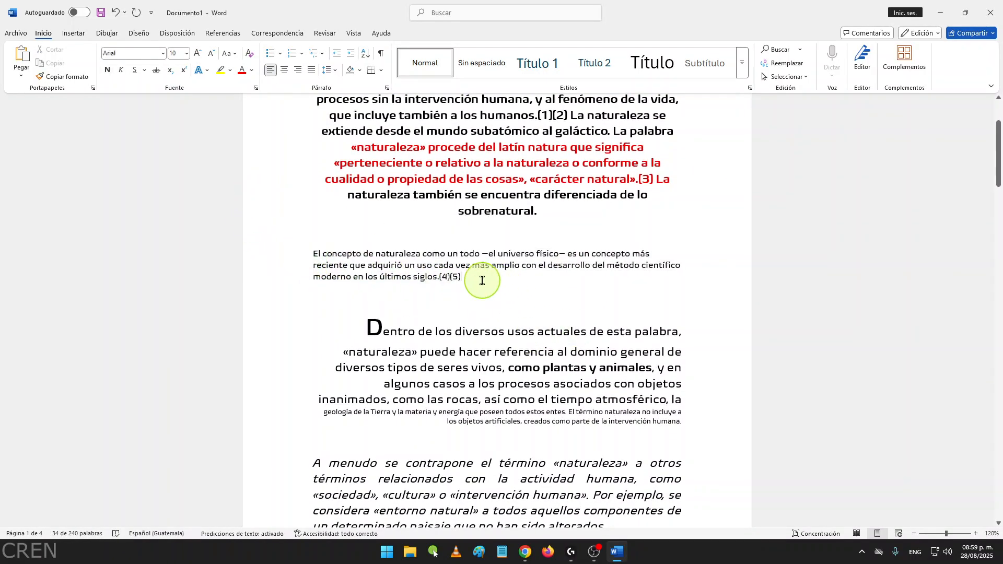
{"action": "left_click_drag", "start_coordinate": [471, 278], "coordinate": [312, 253]}
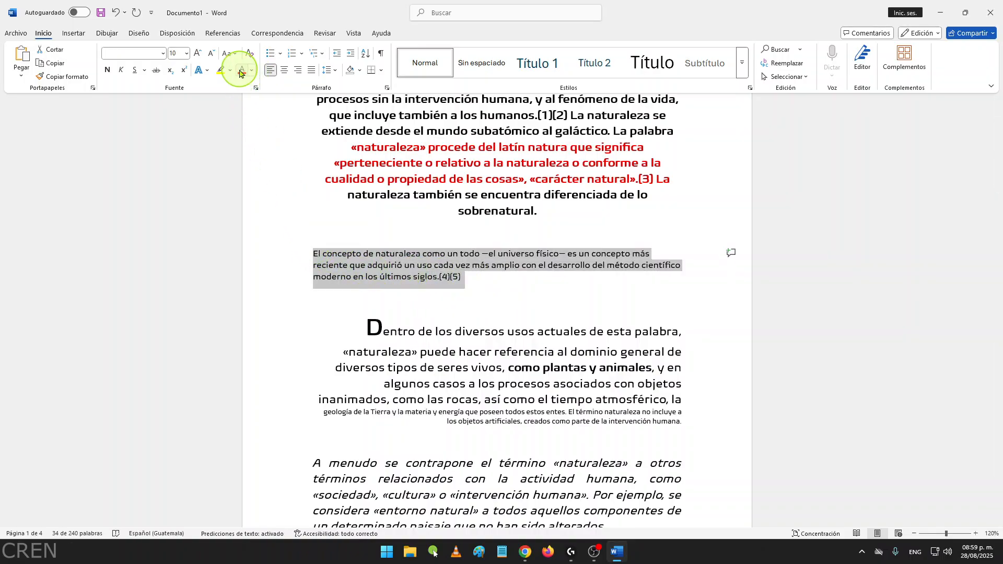
{"action": "left_click", "coordinate": [243, 72]}
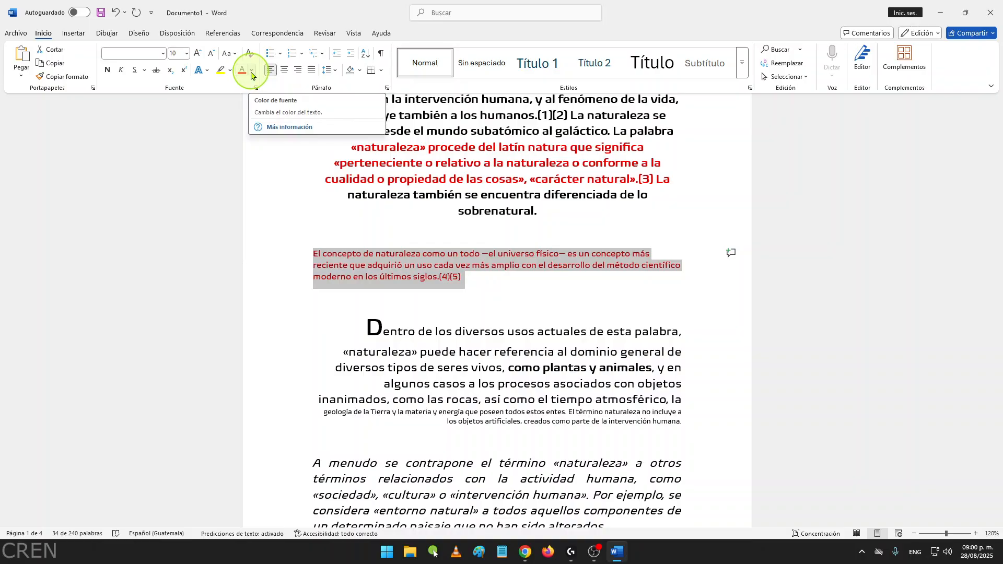
{"action": "left_click", "coordinate": [253, 73]}
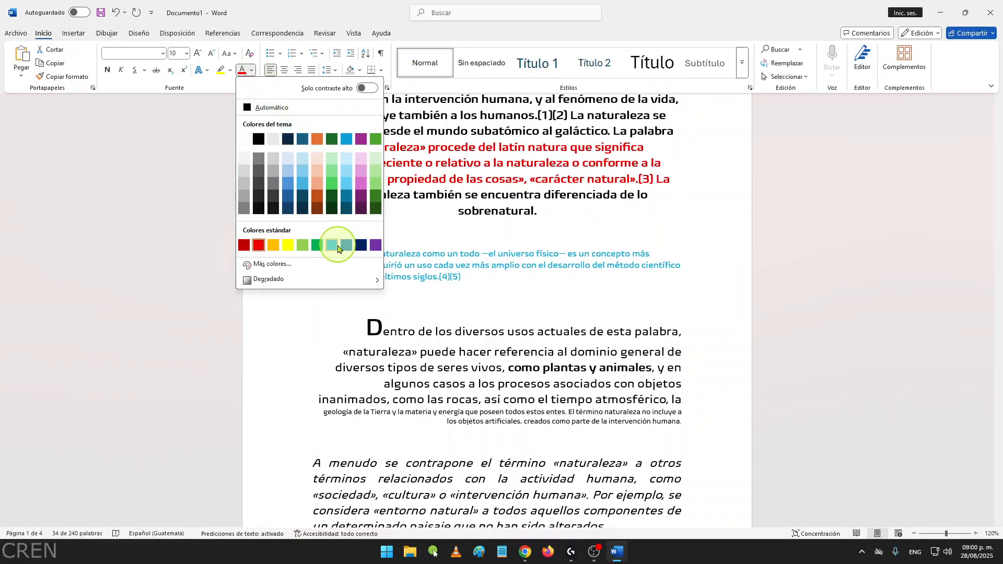
{"action": "left_click", "coordinate": [338, 250]}
{"action": "left_click", "coordinate": [645, 301]}
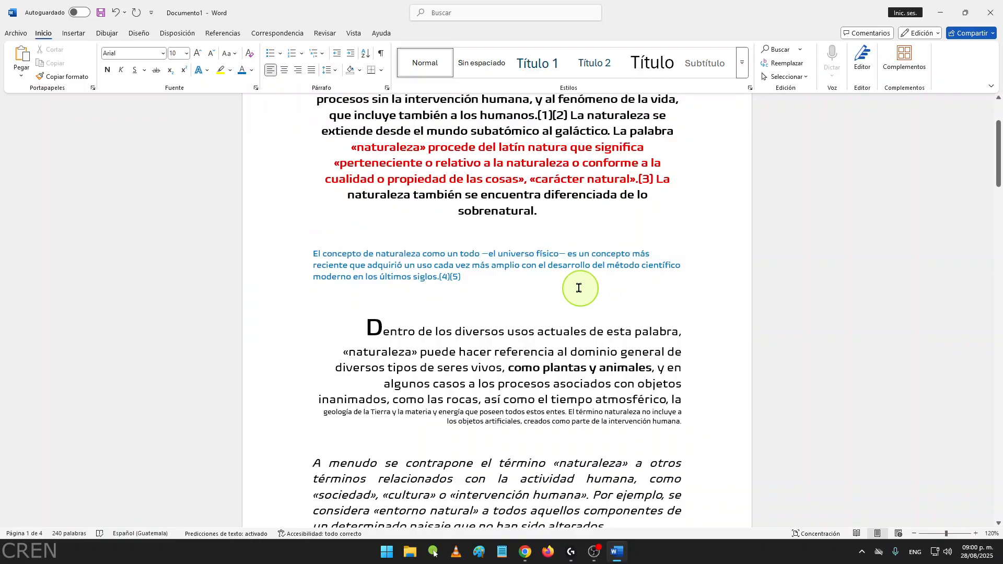
{"action": "scroll", "coordinate": [567, 287], "scroll_direction": "up", "scroll_amount": 3}
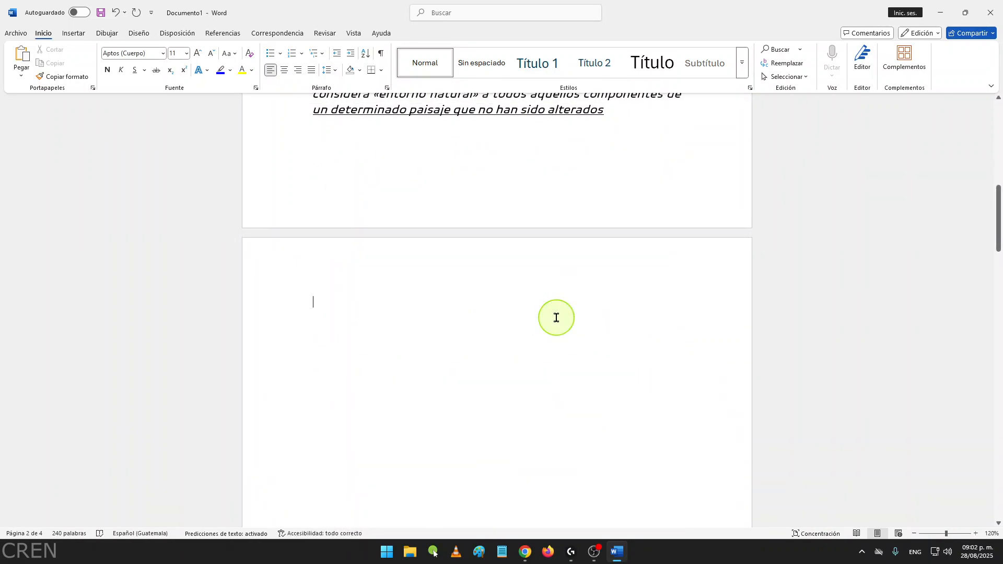
Step: Place the text cursor at the start of the blank second page
{"action": "scroll", "coordinate": [492, 337], "scroll_direction": "up", "scroll_amount": 1}
{"action": "scroll", "coordinate": [460, 337], "scroll_direction": "down", "scroll_amount": 2}
{"action": "left_click", "coordinate": [303, 265]}
{"action": "left_click", "coordinate": [394, 285]}
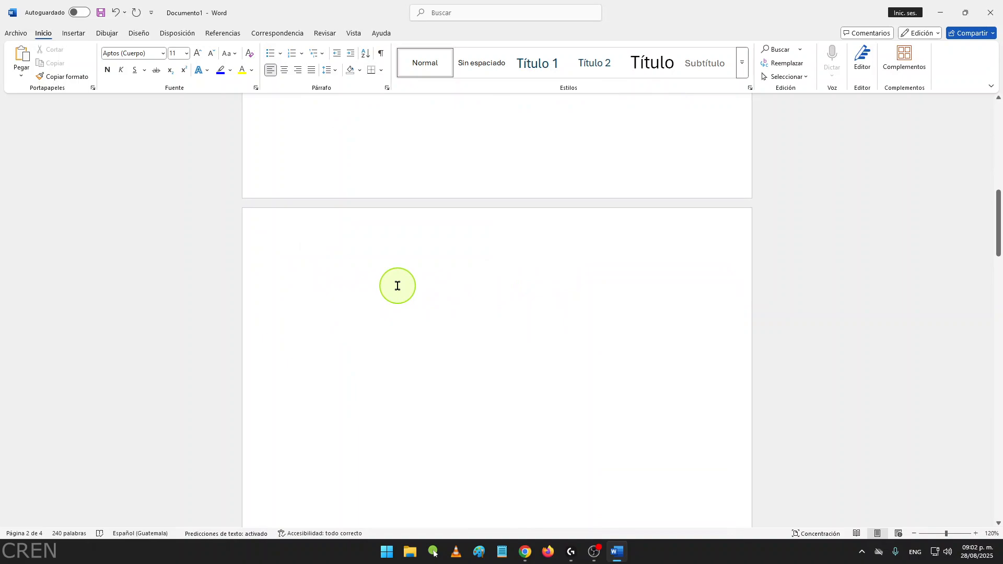
{"action": "left_click", "coordinate": [321, 263]}
{"action": "scroll", "coordinate": [457, 291], "scroll_direction": "down", "scroll_amount": 4}
{"action": "scroll", "coordinate": [454, 286], "scroll_direction": "up", "scroll_amount": 4}
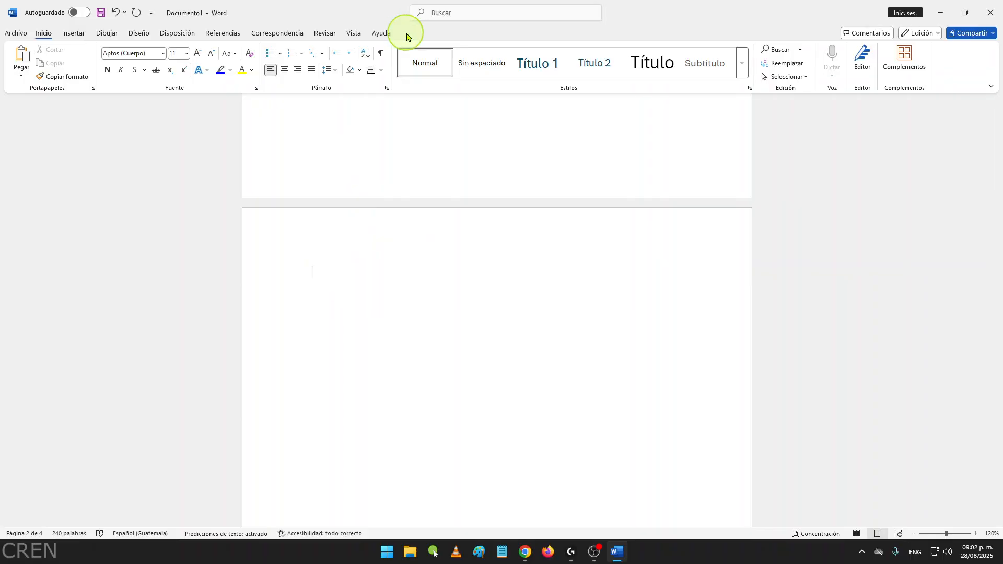
Step: Insert the picture "the-top-25-greatest-anime-characters-of-all-time_sypg" from this device's desktop folder (Escritorio) on the second page
{"action": "left_click", "coordinate": [72, 34]}
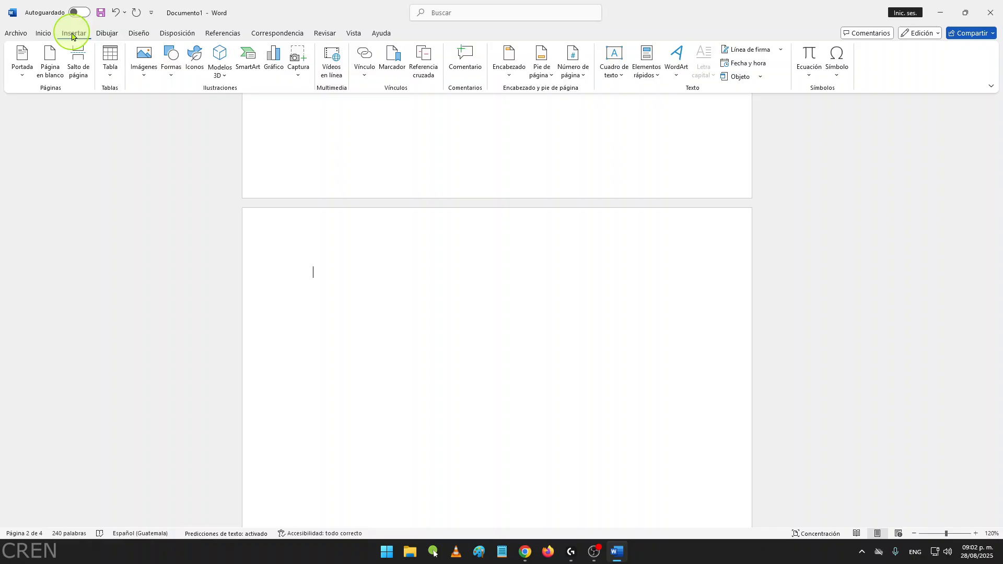
{"action": "left_click", "coordinate": [146, 74]}
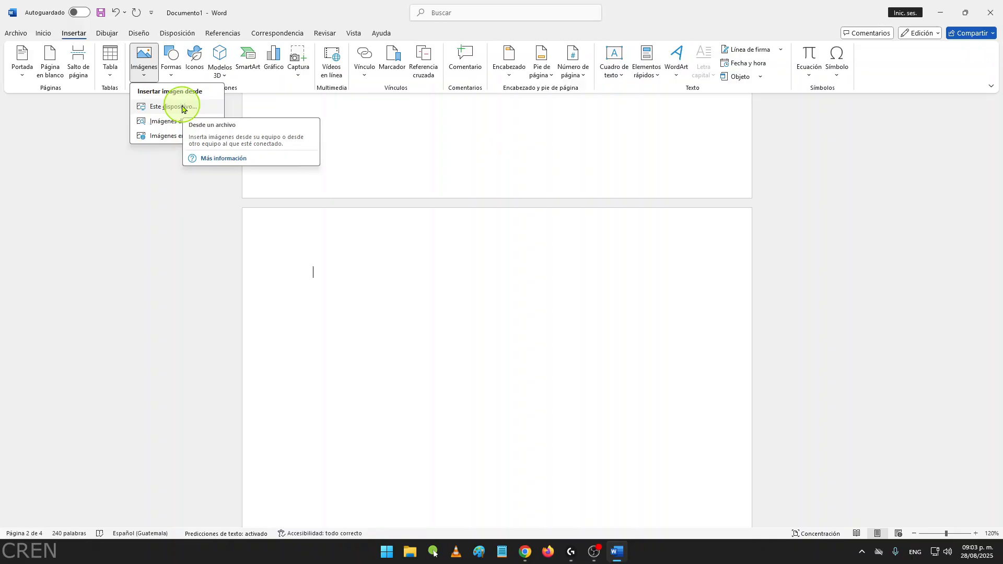
{"action": "left_click", "coordinate": [347, 273]}
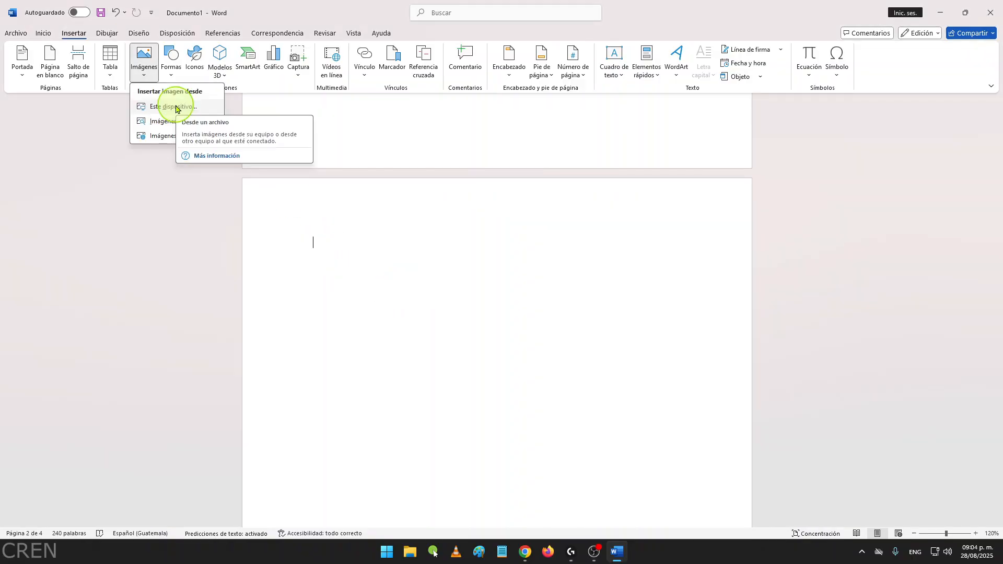
{"action": "left_click", "coordinate": [176, 107]}
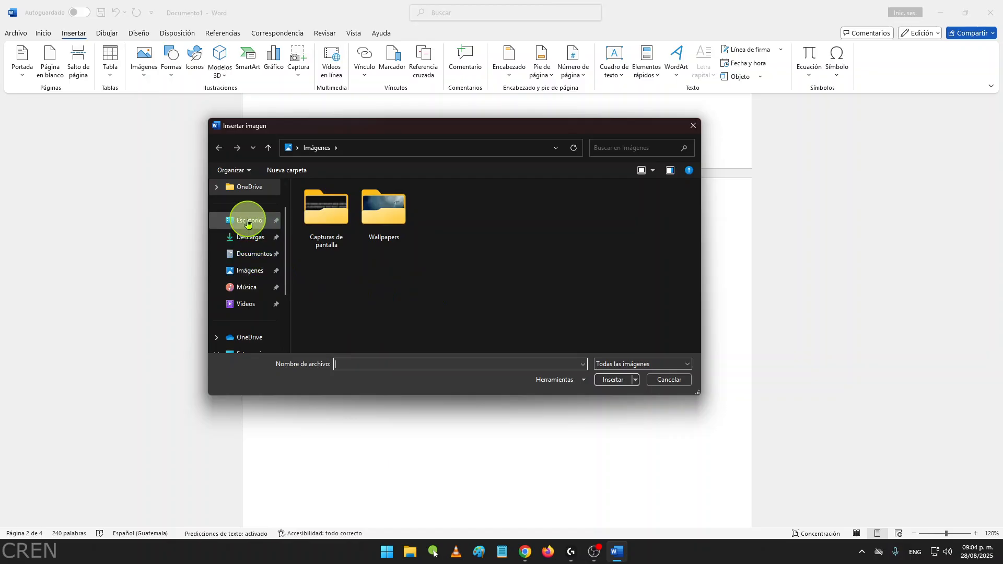
{"action": "left_click", "coordinate": [248, 222]}
{"action": "left_click", "coordinate": [615, 225]}
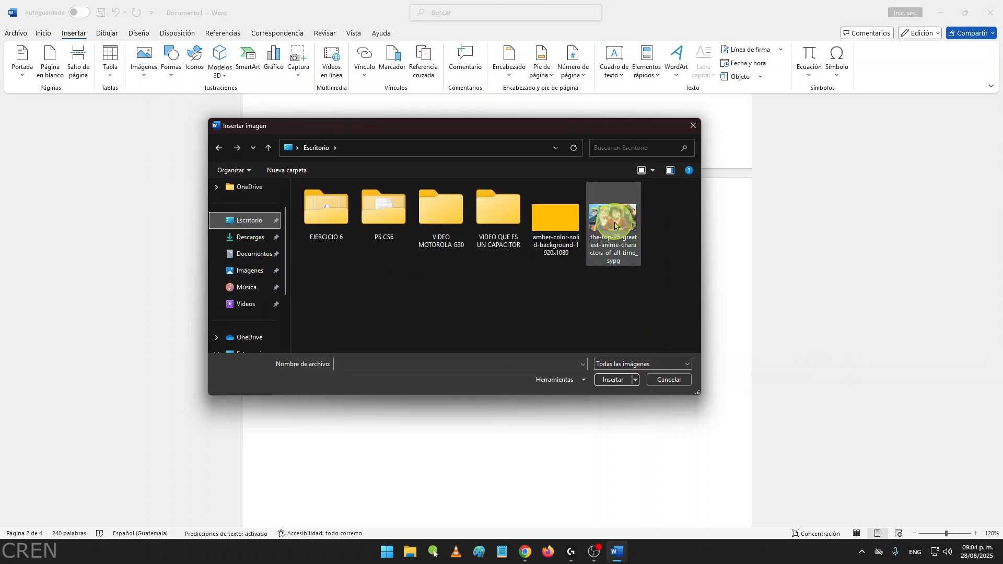
{"action": "left_click", "coordinate": [614, 380]}
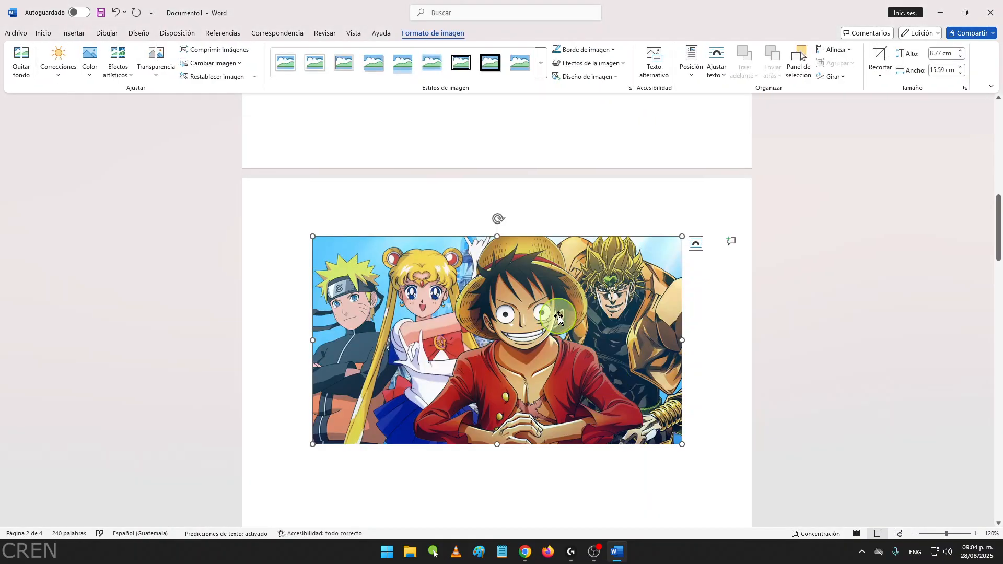
Step: Try to move the inserted anime picture within the second page and deselect it
{"action": "scroll", "coordinate": [559, 312], "scroll_direction": "down", "scroll_amount": 3}
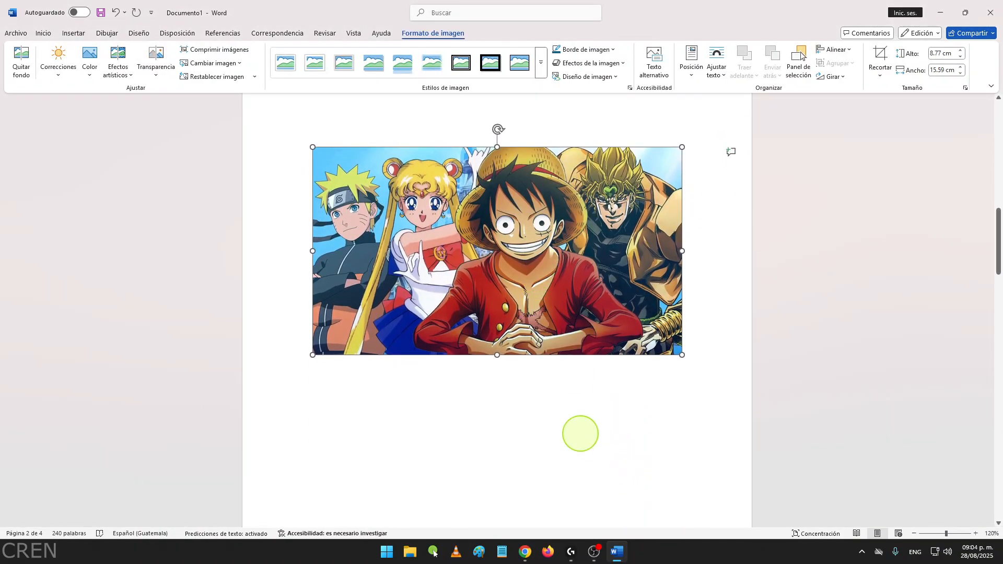
{"action": "left_click", "coordinate": [721, 250]}
{"action": "left_click", "coordinate": [517, 245]}
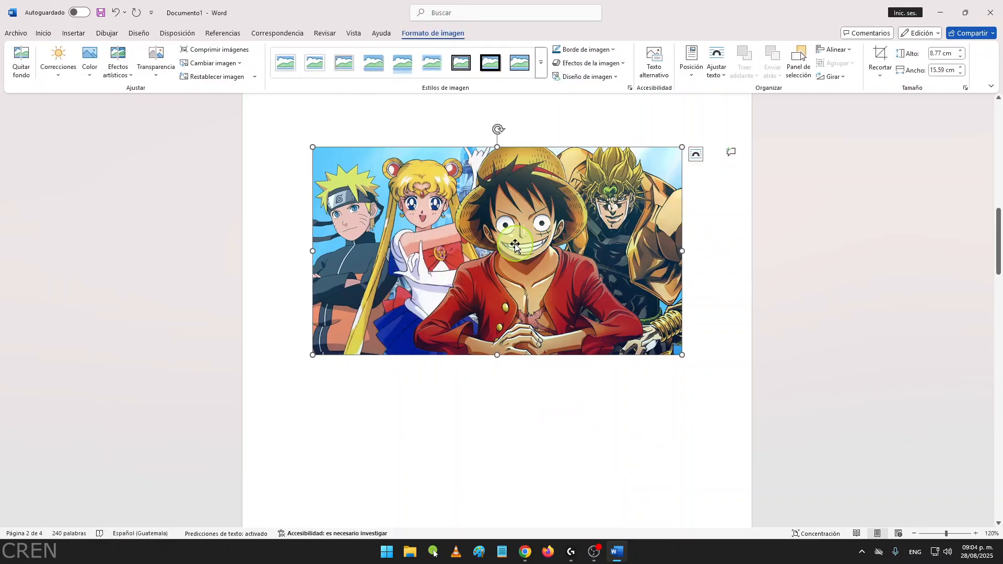
{"action": "scroll", "coordinate": [523, 246], "scroll_direction": "up", "scroll_amount": 1}
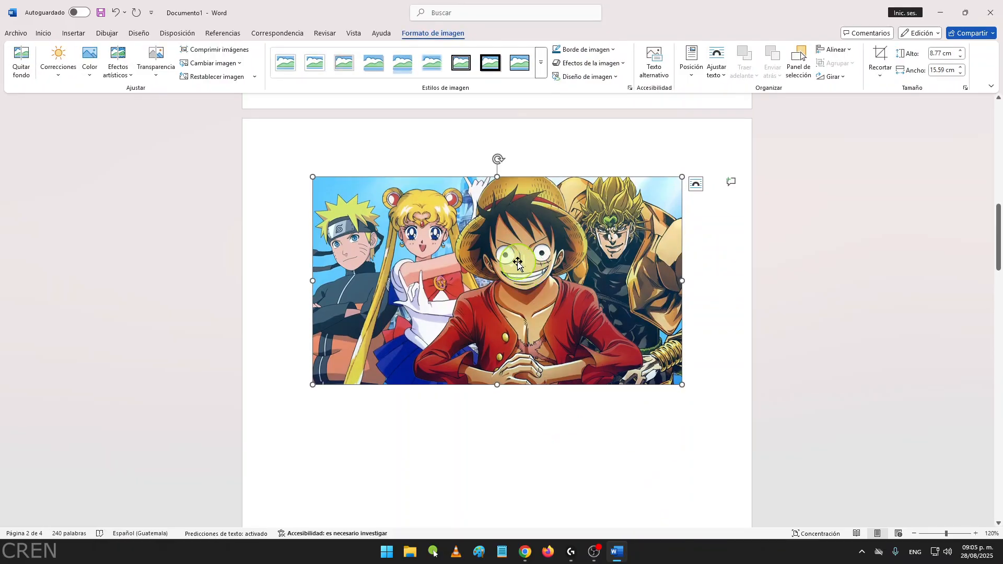
{"action": "left_click_drag", "start_coordinate": [564, 444], "coordinate": [512, 310]}
{"action": "left_click", "coordinate": [717, 297]}
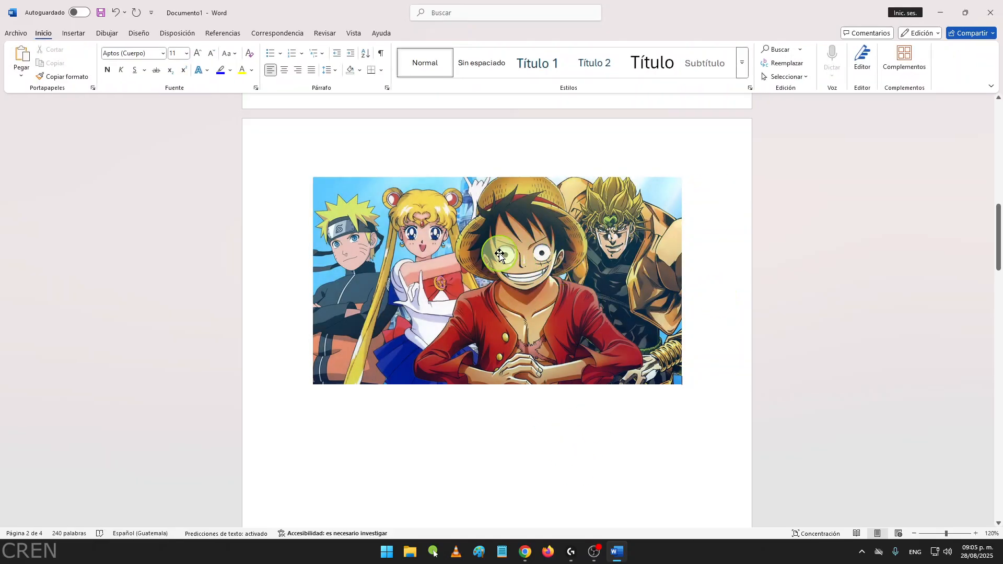
Step: Set the anime picture's text wrapping to in front of the text (Delante del texto) and move it freely on the page
{"action": "left_click", "coordinate": [499, 254]}
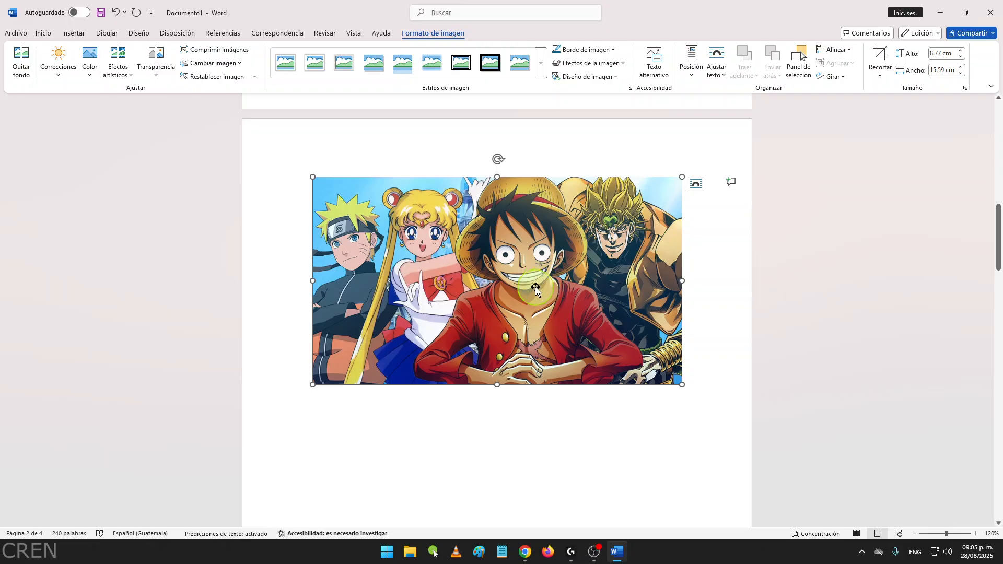
{"action": "right_click", "coordinate": [509, 244]}
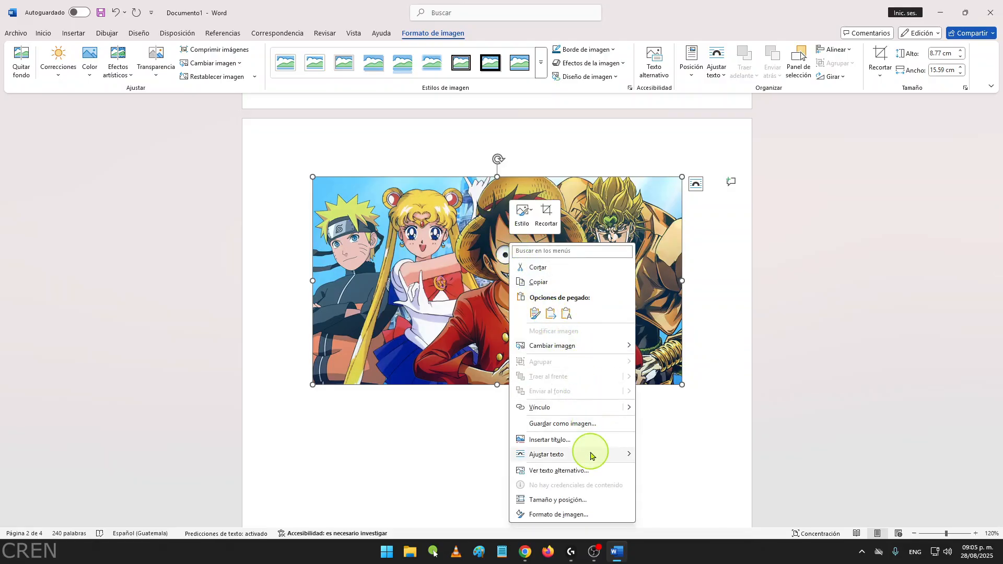
{"action": "mouse_move", "coordinate": [592, 457]}
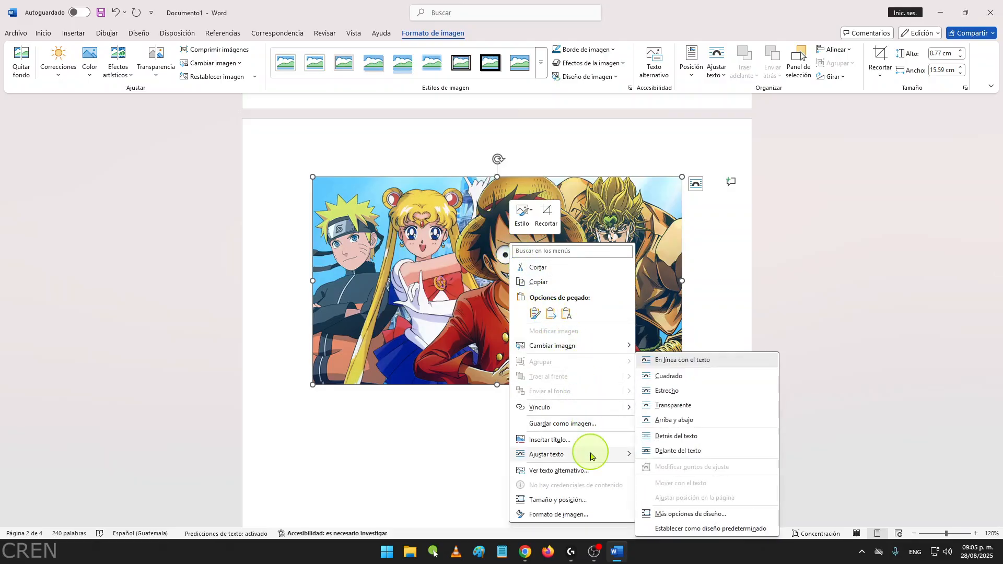
{"action": "left_click", "coordinate": [682, 456]}
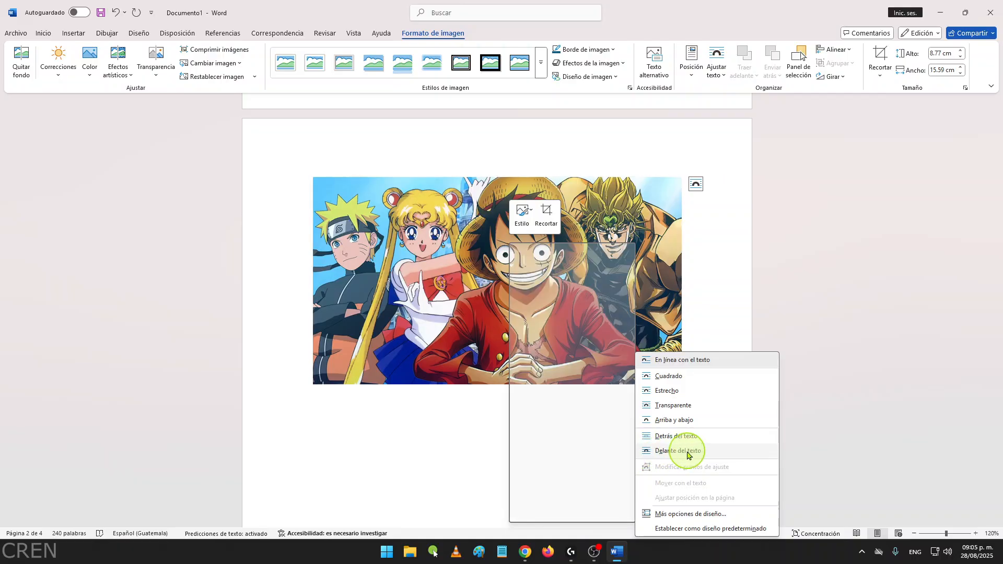
{"action": "left_click", "coordinate": [515, 324]}
{"action": "left_click_drag", "start_coordinate": [538, 347], "coordinate": [528, 303]}
{"action": "left_click", "coordinate": [707, 359]}
Step: Move the picture to the lower end of the second page and from there over the text of the first page
{"action": "scroll", "coordinate": [554, 337], "scroll_direction": "down", "scroll_amount": 1}
{"action": "scroll", "coordinate": [554, 336], "scroll_direction": "down", "scroll_amount": 4}
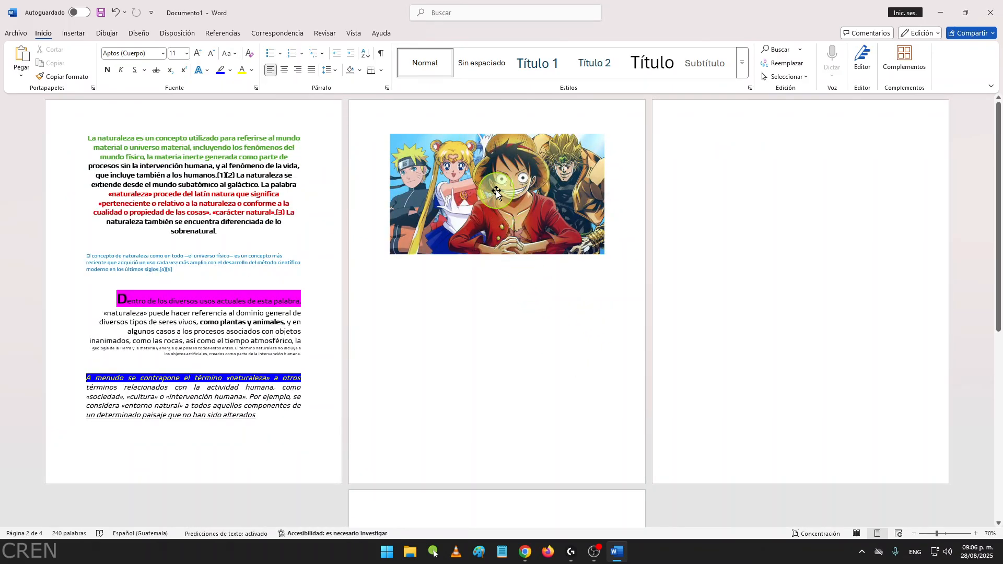
{"action": "left_click_drag", "start_coordinate": [481, 176], "coordinate": [480, 401]}
{"action": "left_click", "coordinate": [566, 330]}
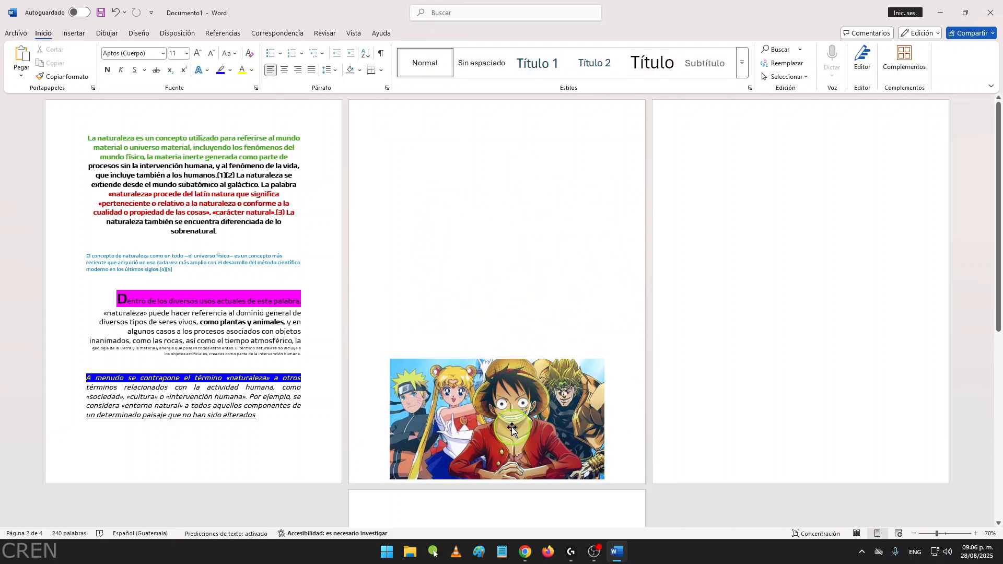
{"action": "left_click_drag", "start_coordinate": [511, 427], "coordinate": [190, 278]}
{"action": "left_click", "coordinate": [501, 285]}
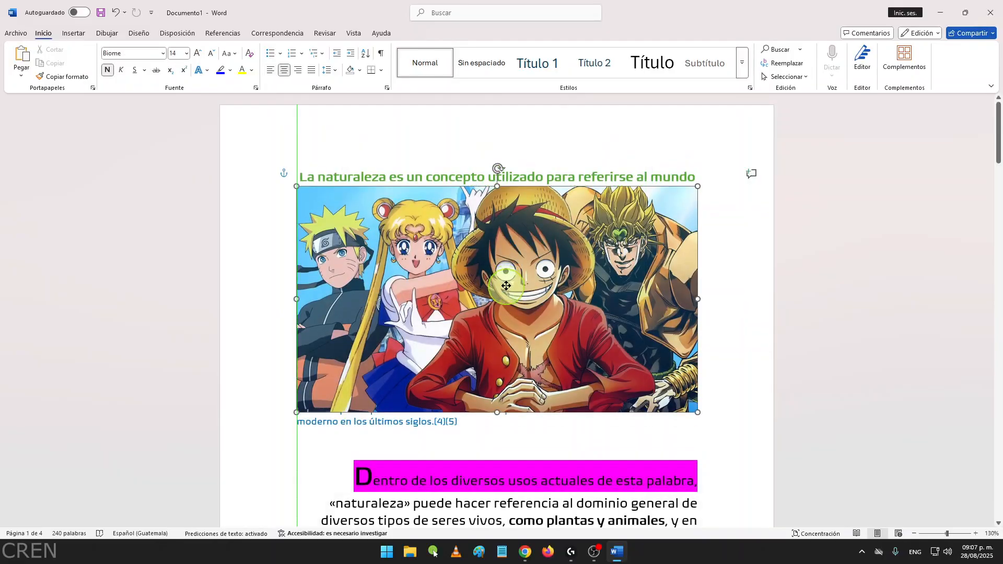
Step: Set the text wrapping of the anime picture on the first page to behind the text (Detrás del texto) and deselect it
{"action": "left_click", "coordinate": [505, 284]}
{"action": "right_click", "coordinate": [493, 269]}
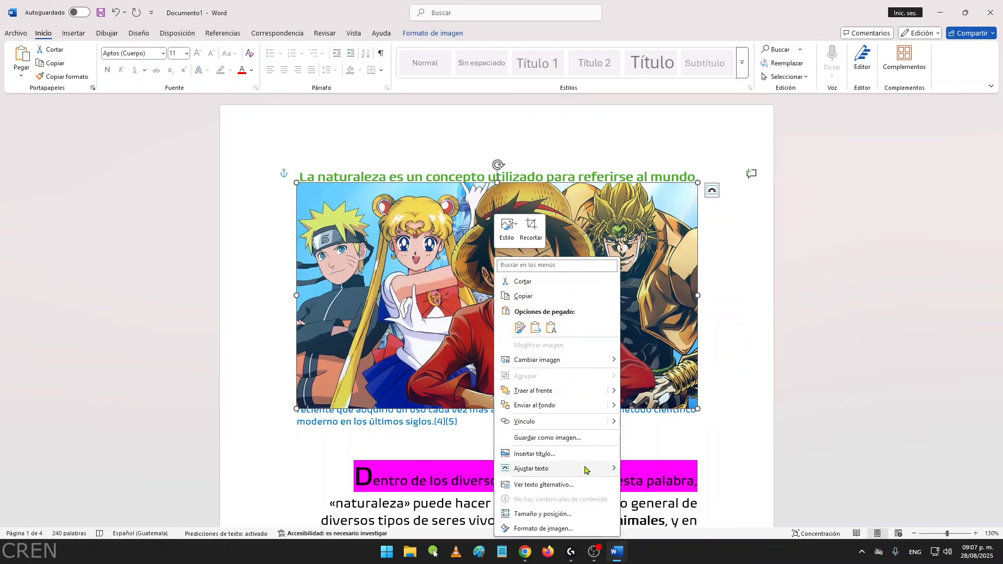
{"action": "mouse_move", "coordinate": [585, 470]}
{"action": "left_click", "coordinate": [679, 437]}
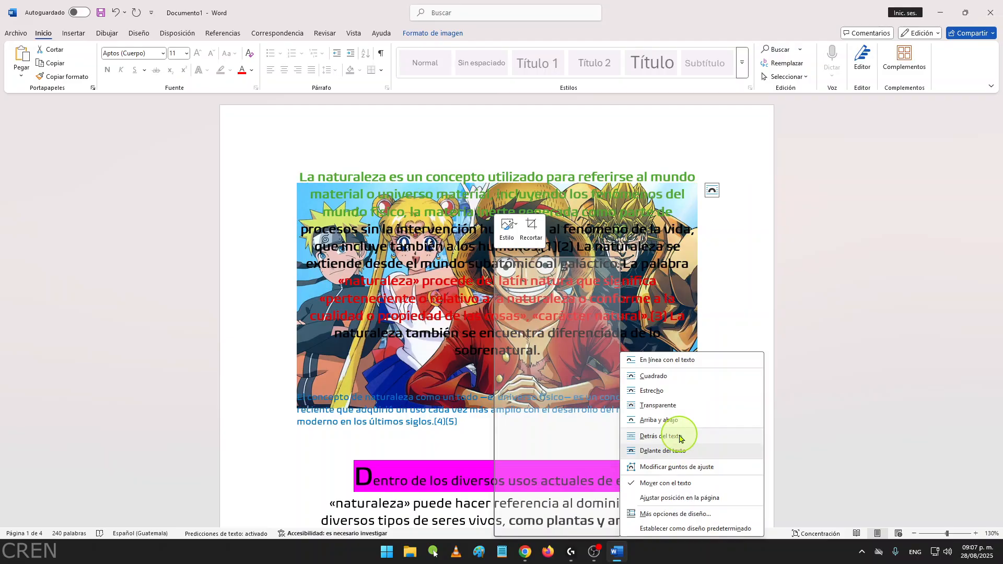
{"action": "left_click", "coordinate": [680, 437]}
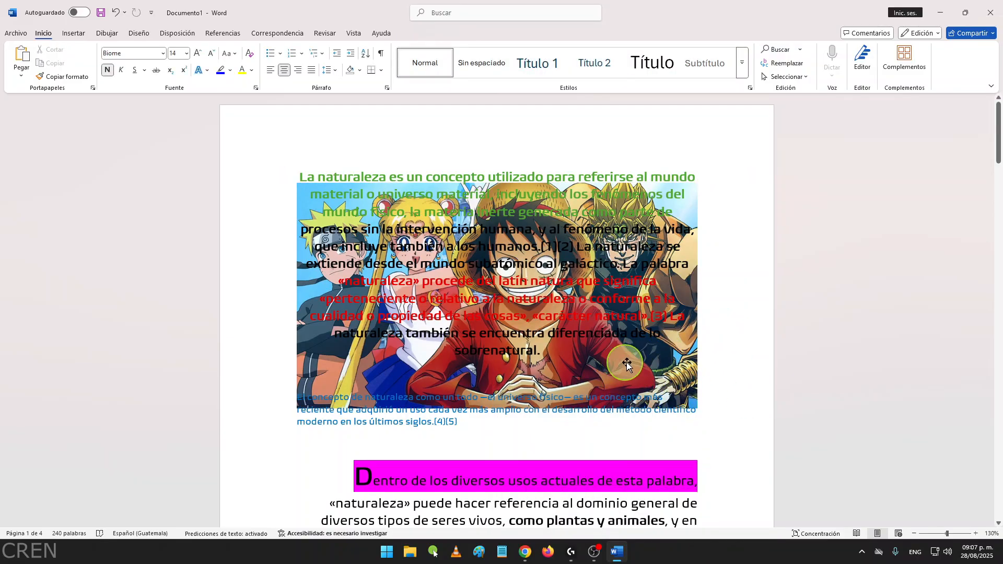
{"action": "left_click_drag", "start_coordinate": [436, 216], "coordinate": [651, 282]}
{"action": "left_click", "coordinate": [743, 324]}
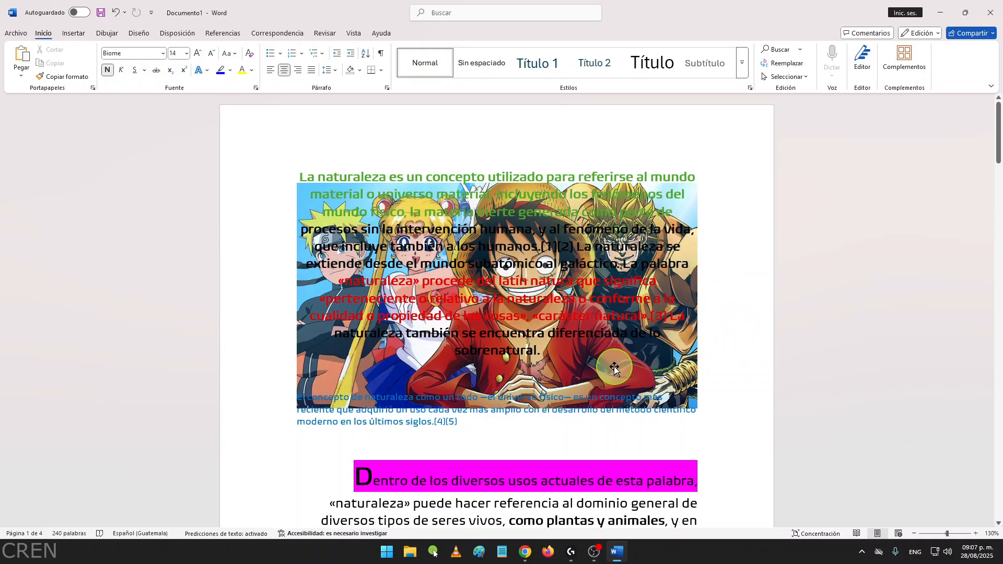
{"action": "left_click", "coordinate": [624, 368]}
{"action": "left_click", "coordinate": [738, 358]}
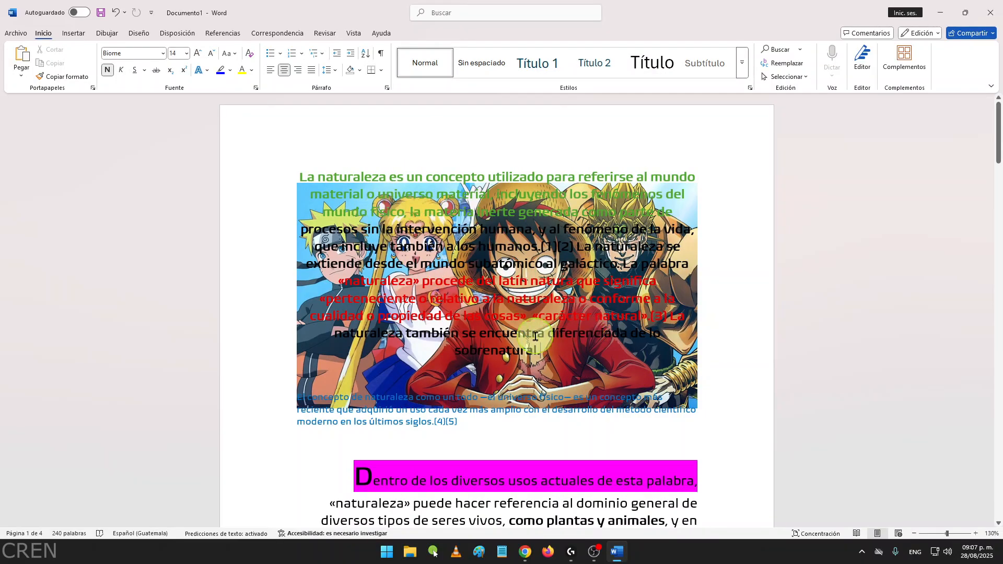
{"action": "left_click", "coordinate": [624, 370]}
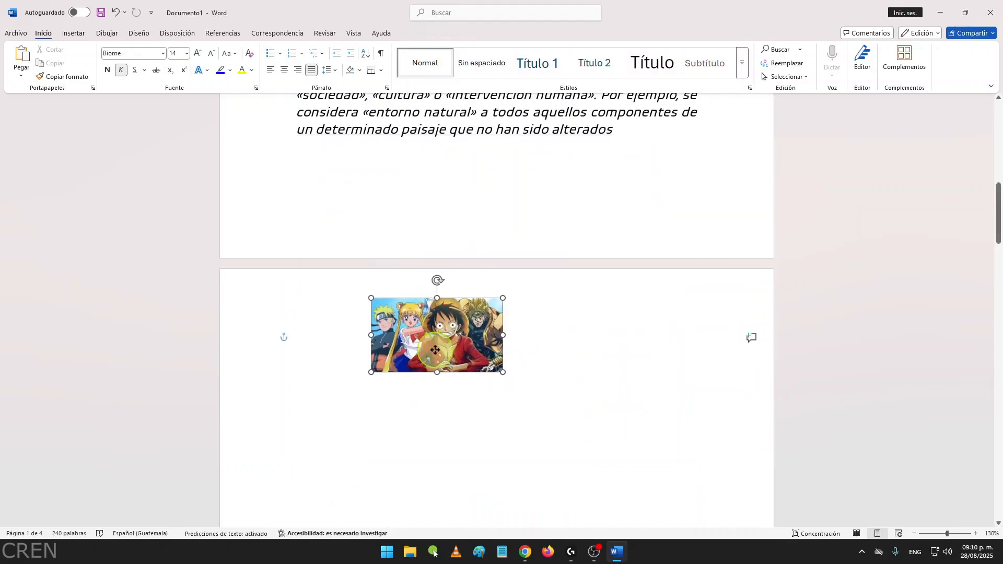
Step: Move the small anime picture within the upper part of the second page, enlarge it proportionally from its corner and deselect it
{"action": "left_click_drag", "start_coordinate": [435, 350], "coordinate": [322, 344]}
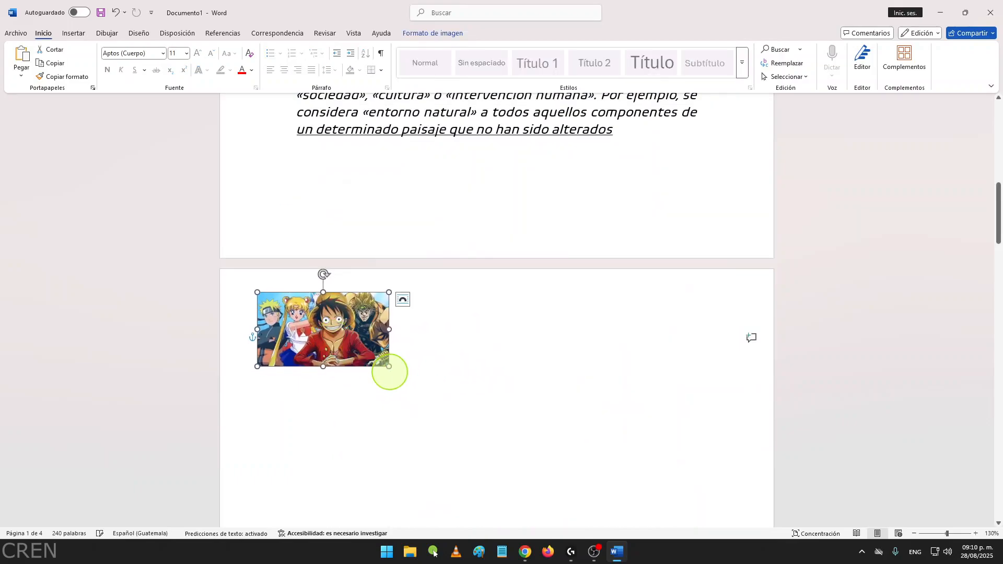
{"action": "left_click_drag", "start_coordinate": [389, 368], "coordinate": [510, 398]}
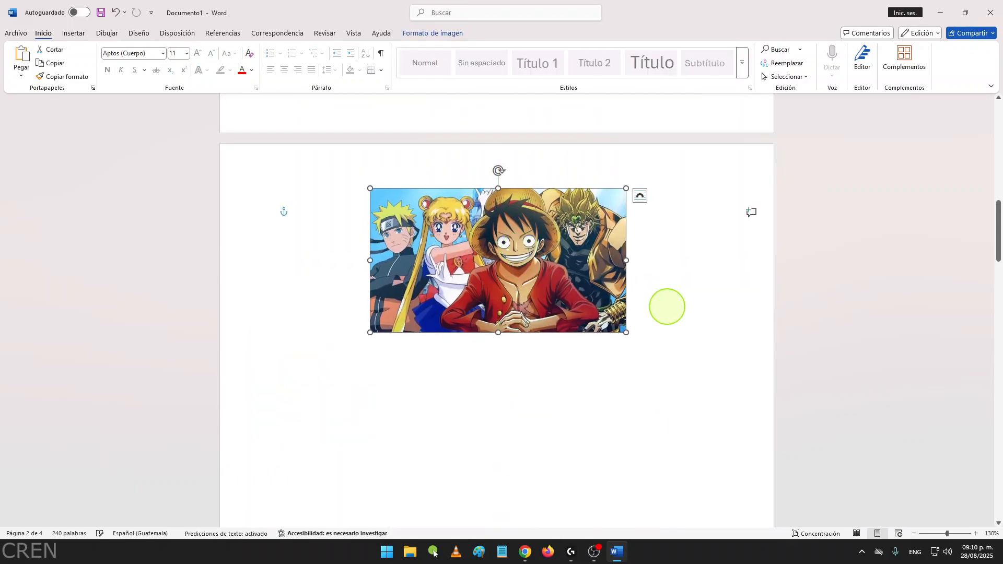
{"action": "left_click", "coordinate": [668, 307]}
{"action": "left_click", "coordinate": [536, 272]}
{"action": "left_click", "coordinate": [585, 334]}
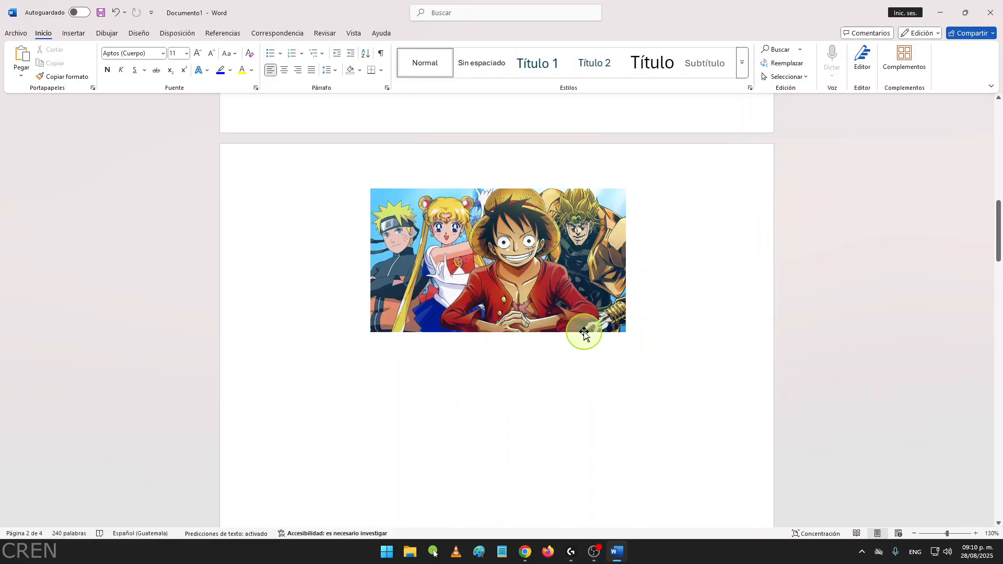
Step: Enlarge the anime picture proportionally from its lower corners until it fills most of the second page's width
{"action": "left_click", "coordinate": [504, 252]}
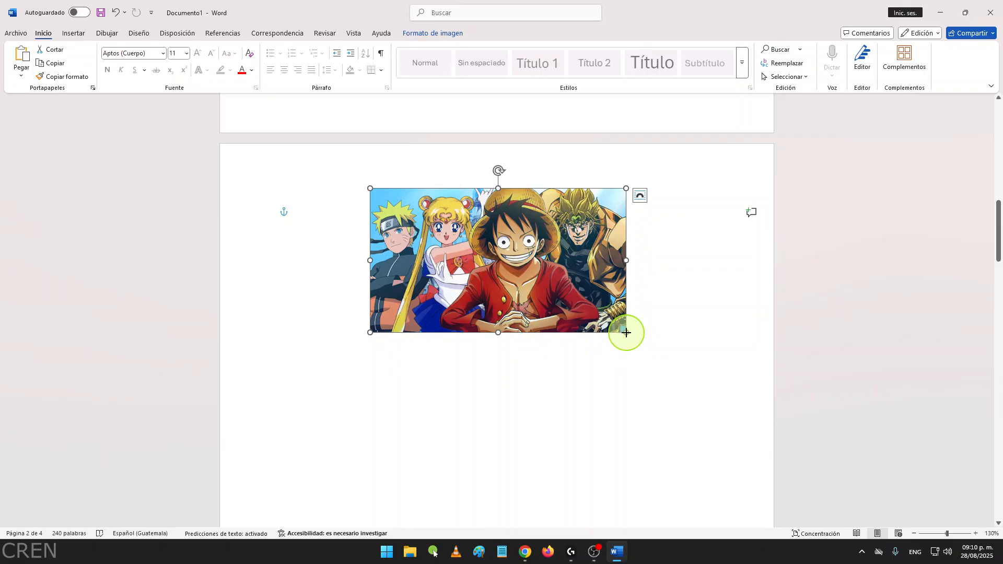
{"action": "left_click_drag", "start_coordinate": [627, 332], "coordinate": [705, 411]}
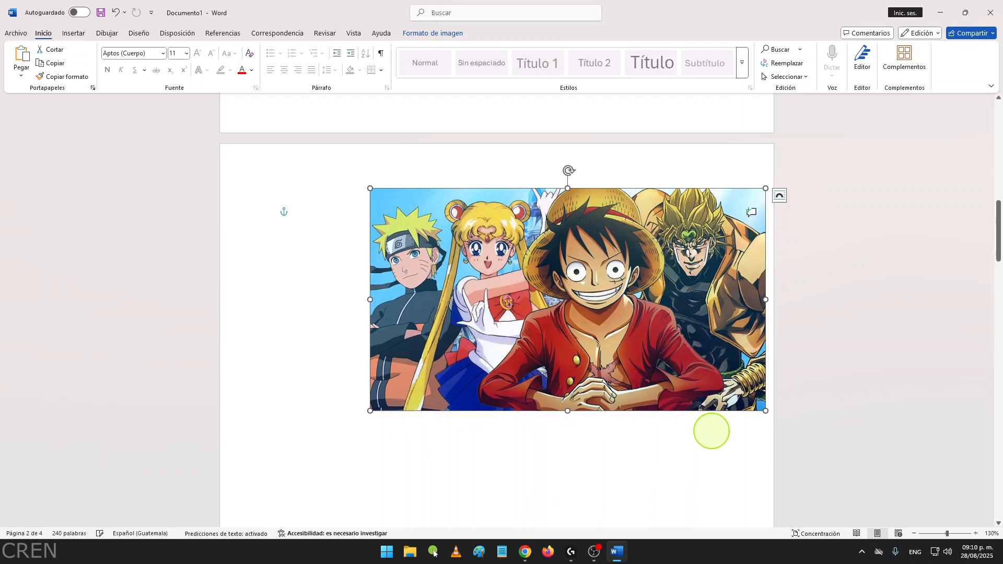
{"action": "left_click", "coordinate": [710, 429]}
{"action": "scroll", "coordinate": [539, 388], "scroll_direction": "down", "scroll_amount": 2}
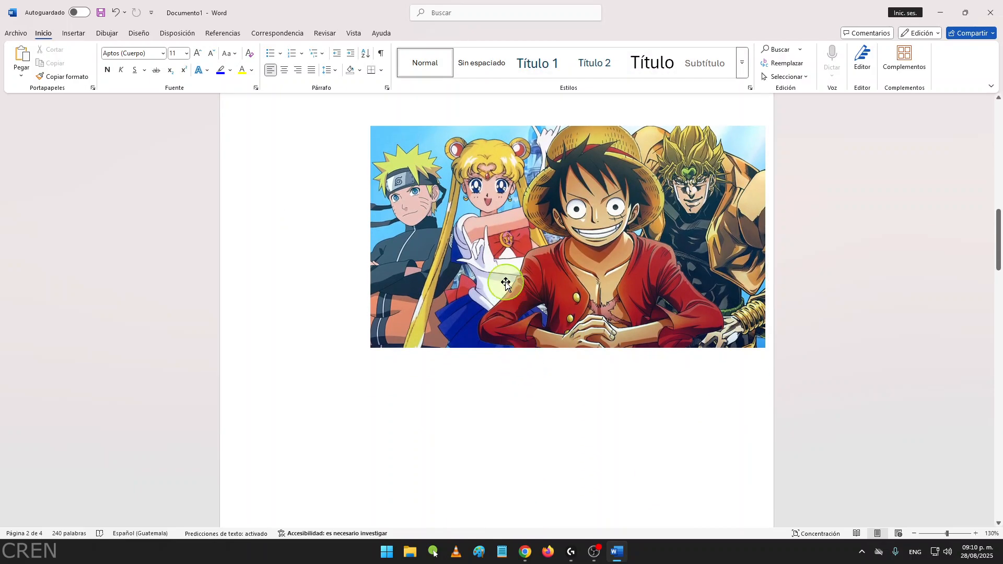
{"action": "left_click", "coordinate": [431, 343]}
{"action": "left_click_drag", "start_coordinate": [369, 348], "coordinate": [240, 423]}
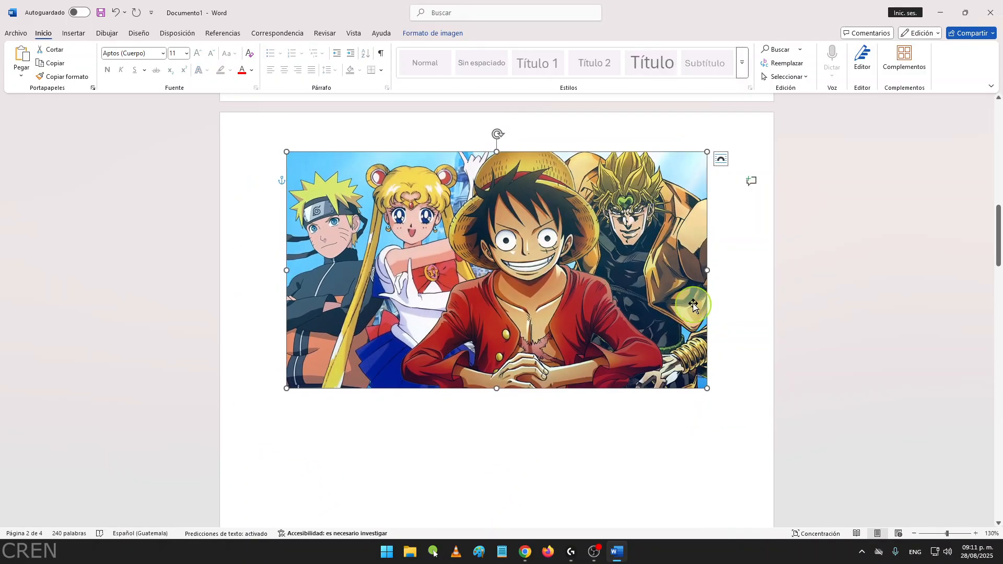
Step: Try to squeeze the picture horizontally to well under half its width, and undo that resize
{"action": "left_click_drag", "start_coordinate": [707, 271], "coordinate": [439, 273]}
{"action": "left_click", "coordinate": [484, 284]}
{"action": "left_click", "coordinate": [402, 287]}
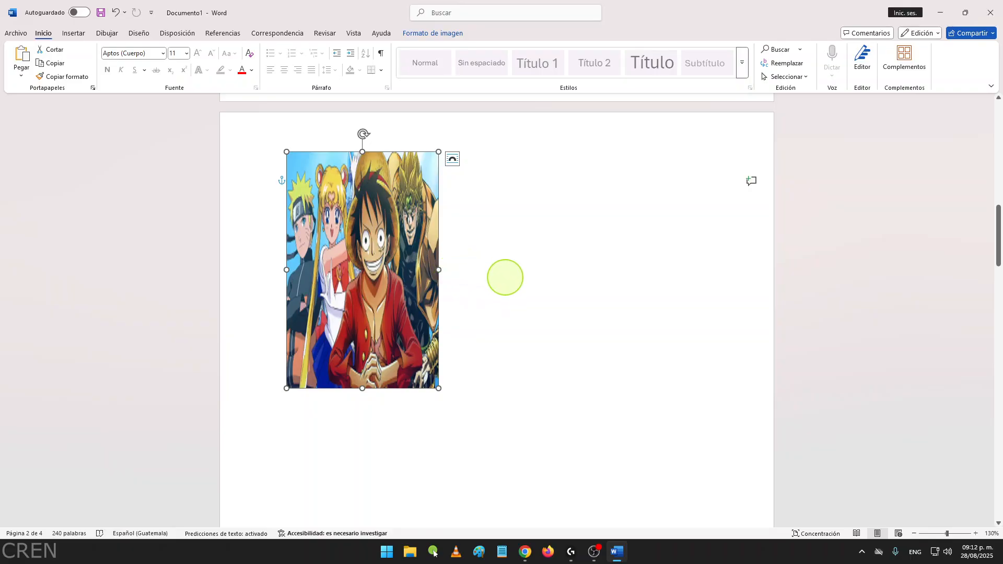
{"action": "key", "text": "ctrl+z"}
Step: Stretch the picture vertically from its lower edge, in several passes, to nearly the full height of the second page
{"action": "left_click", "coordinate": [583, 403]}
{"action": "left_click", "coordinate": [554, 325]}
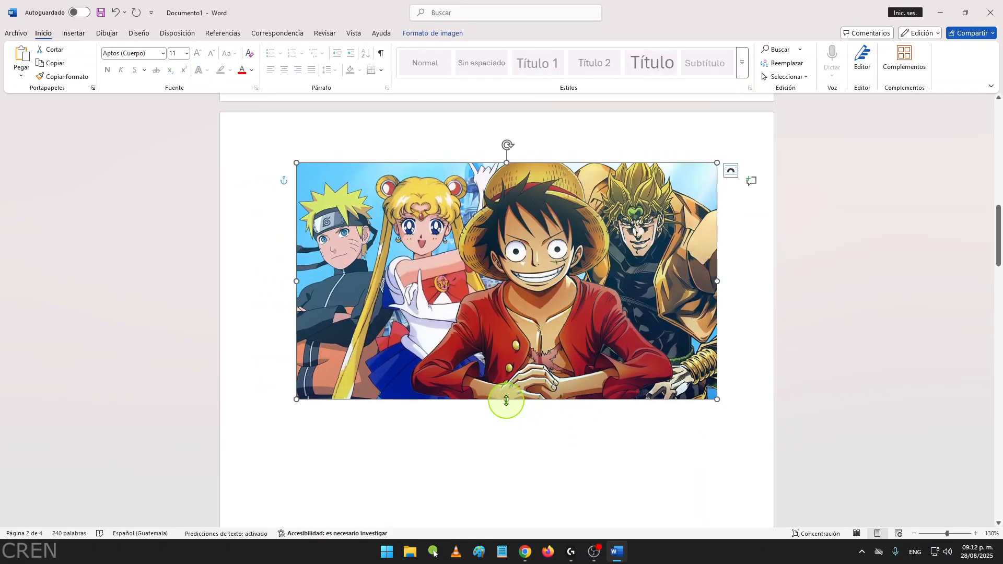
{"action": "left_click_drag", "start_coordinate": [506, 400], "coordinate": [504, 442]}
{"action": "scroll", "coordinate": [503, 442], "scroll_direction": "down", "scroll_amount": 3}
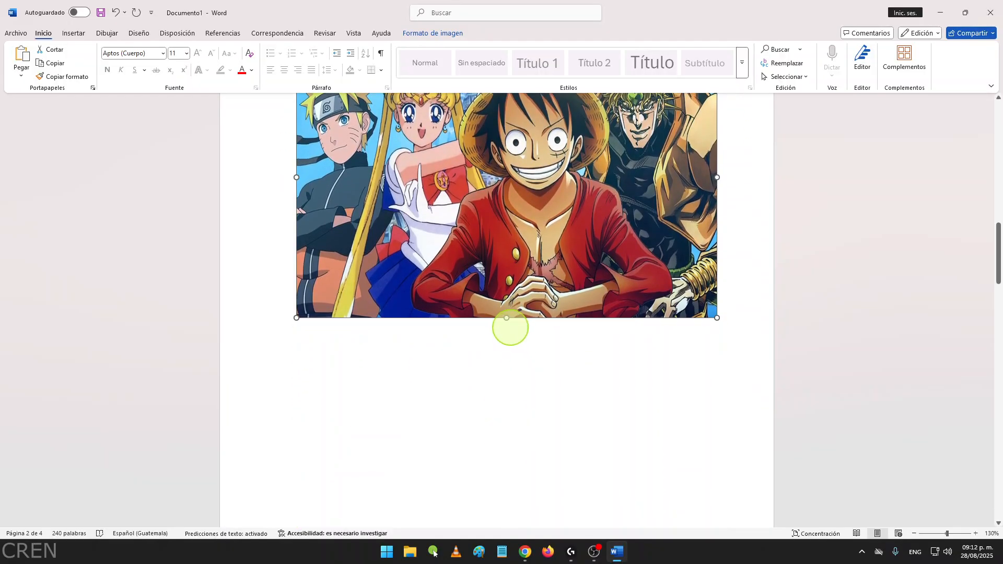
{"action": "left_click_drag", "start_coordinate": [508, 320], "coordinate": [507, 435]}
{"action": "scroll", "coordinate": [523, 376], "scroll_direction": "down", "scroll_amount": 5}
{"action": "left_click_drag", "start_coordinate": [678, 367], "coordinate": [672, 519]}
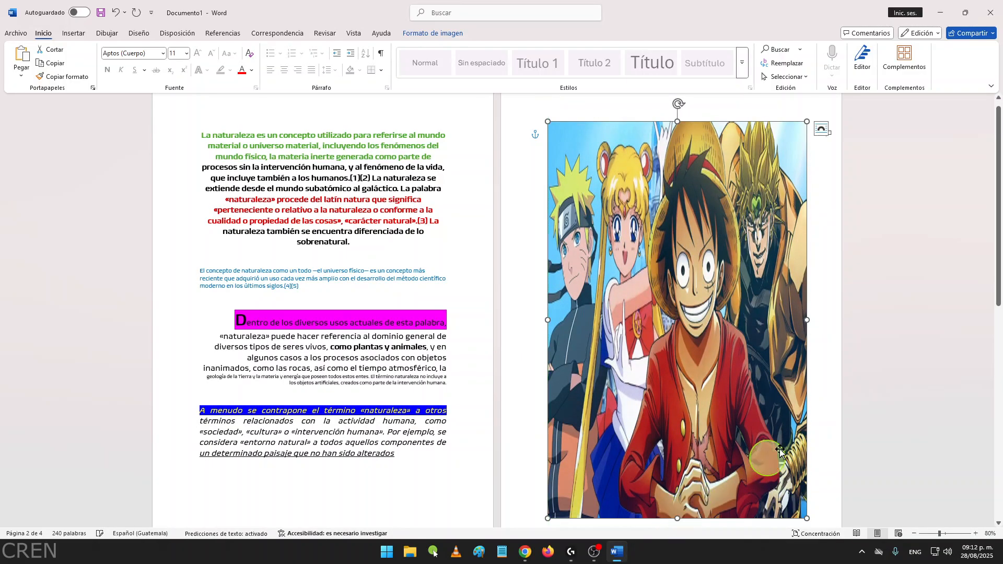
{"action": "left_click", "coordinate": [825, 402]}
Step: Restore the picture's proportions and place it near the upper-left corner of the second page
{"action": "scroll", "coordinate": [770, 387], "scroll_direction": "up", "scroll_amount": 3}
{"action": "scroll", "coordinate": [770, 387], "scroll_direction": "up", "scroll_amount": 1}
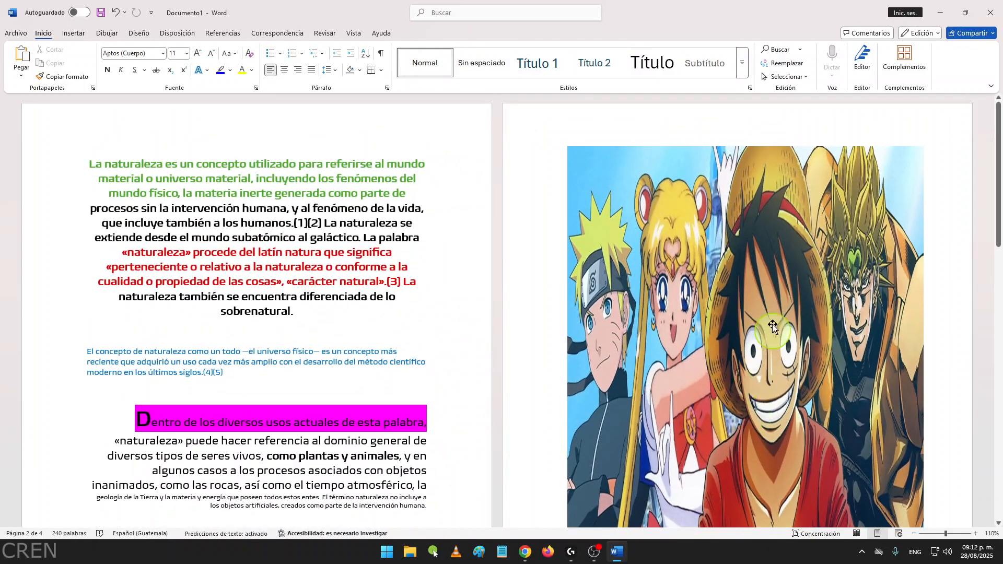
{"action": "left_click", "coordinate": [750, 266]}
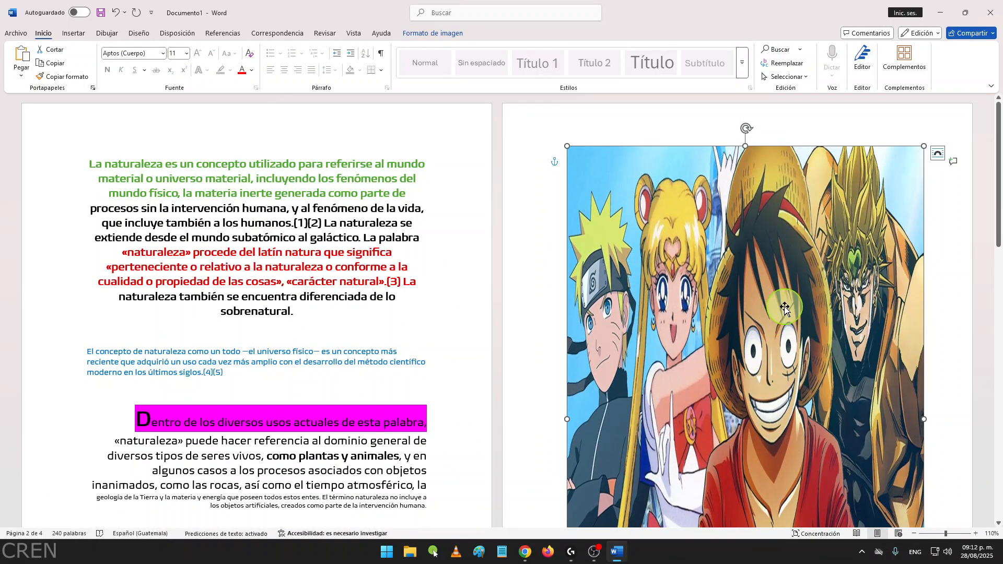
{"action": "left_click_drag", "start_coordinate": [732, 285], "coordinate": [718, 272]}
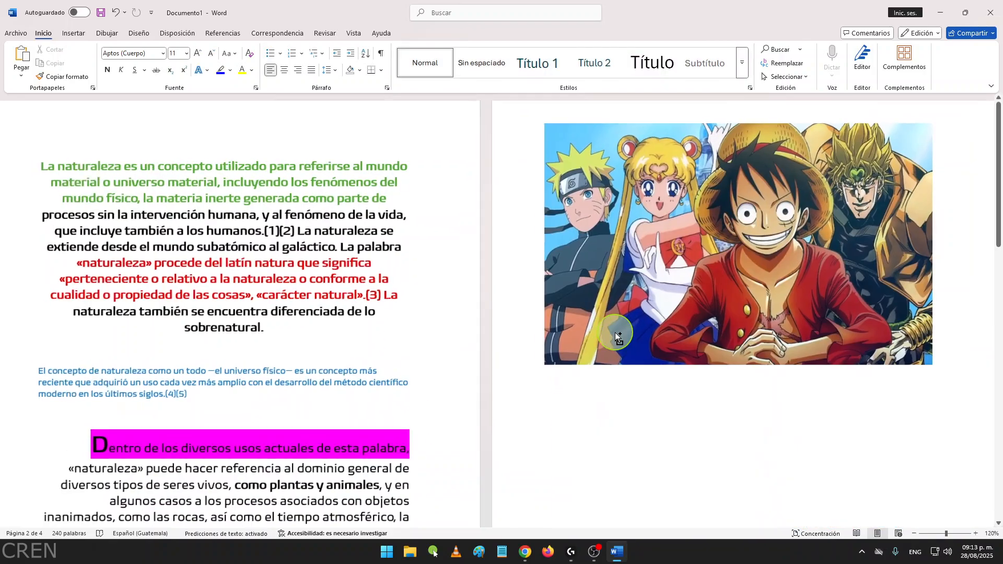
Step: Draw a small rectangle (Rectángulo) below the anime picture and a larger square on its right
{"action": "scroll", "coordinate": [615, 332], "scroll_direction": "up", "scroll_amount": 2}
{"action": "scroll", "coordinate": [613, 332], "scroll_direction": "up", "scroll_amount": 2}
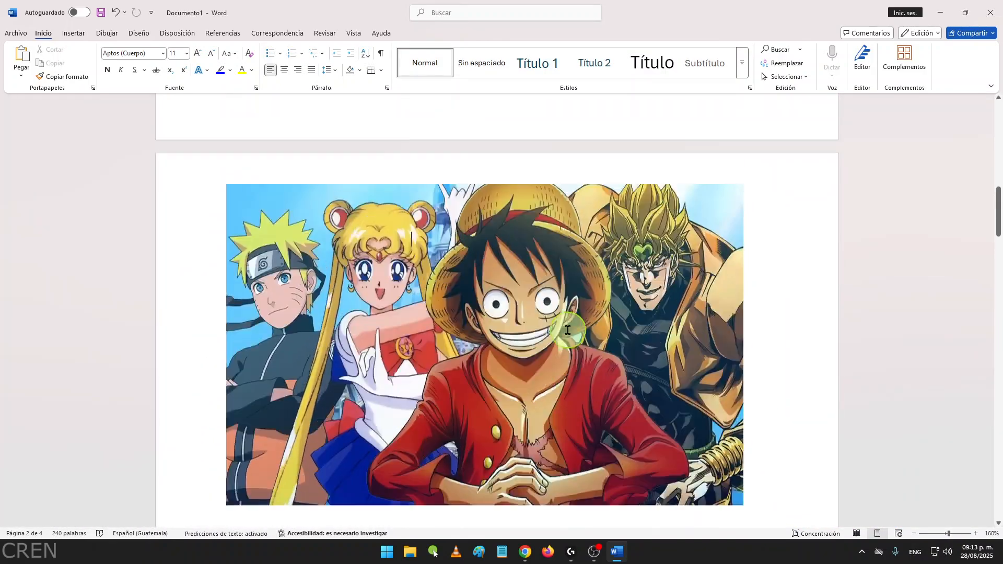
{"action": "scroll", "coordinate": [572, 330], "scroll_direction": "down", "scroll_amount": 2}
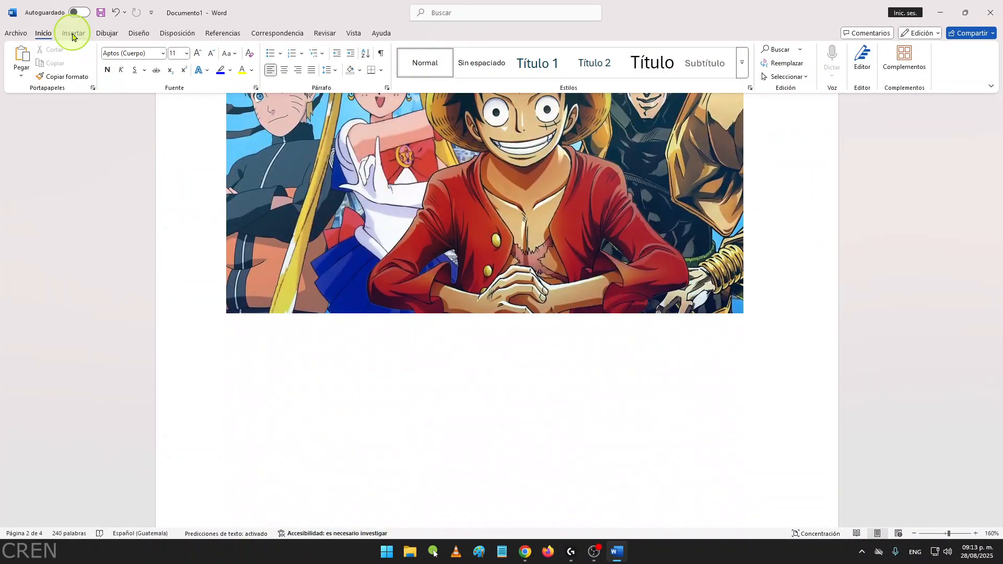
{"action": "left_click", "coordinate": [73, 34]}
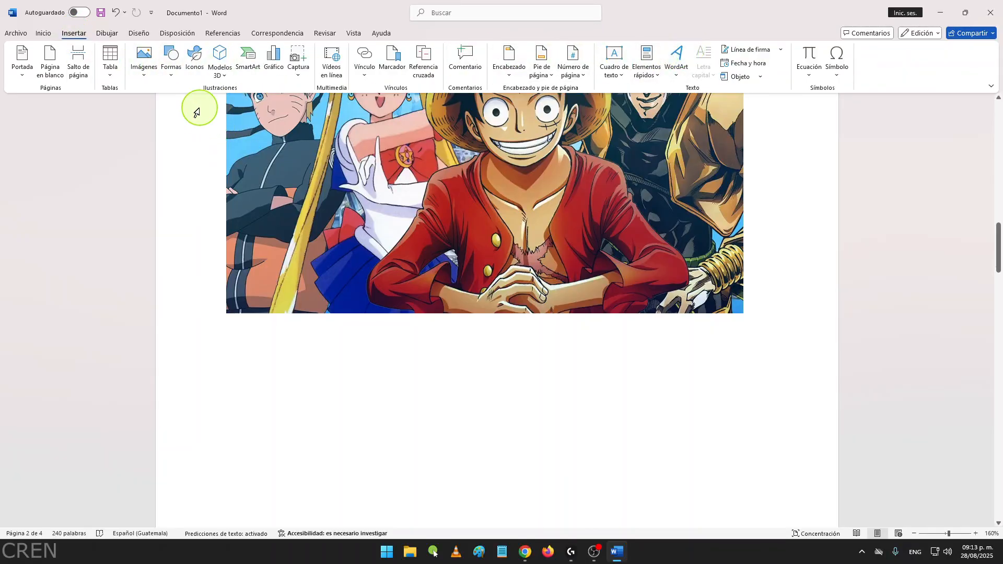
{"action": "left_click", "coordinate": [170, 73]}
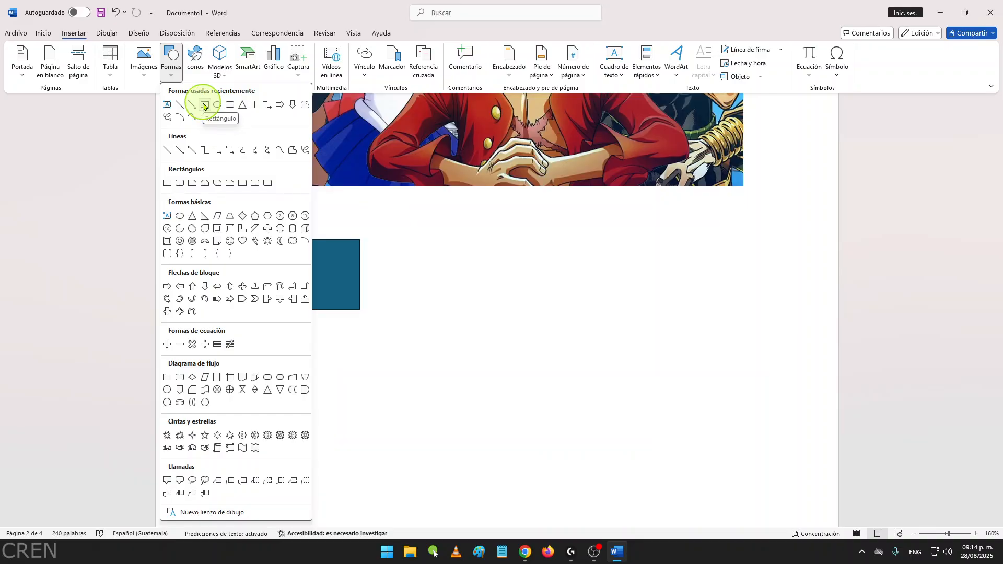
{"action": "left_click", "coordinate": [204, 106]}
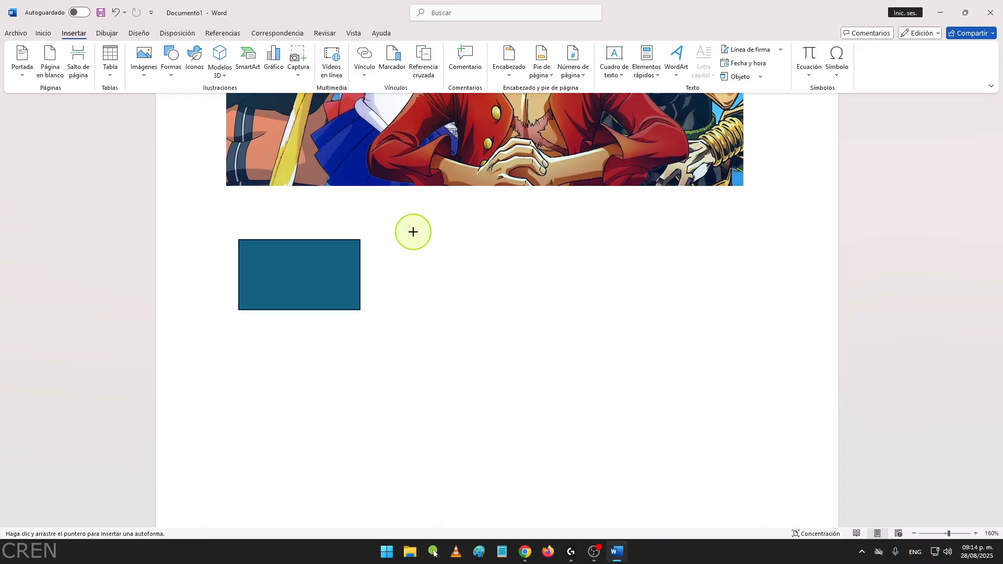
{"action": "left_click_drag", "start_coordinate": [413, 232], "coordinate": [550, 384]}
Step: Move the square closer to the small rectangle below the picture and deselect it
{"action": "left_click", "coordinate": [544, 399]}
{"action": "scroll", "coordinate": [517, 410], "scroll_direction": "down", "scroll_amount": 4}
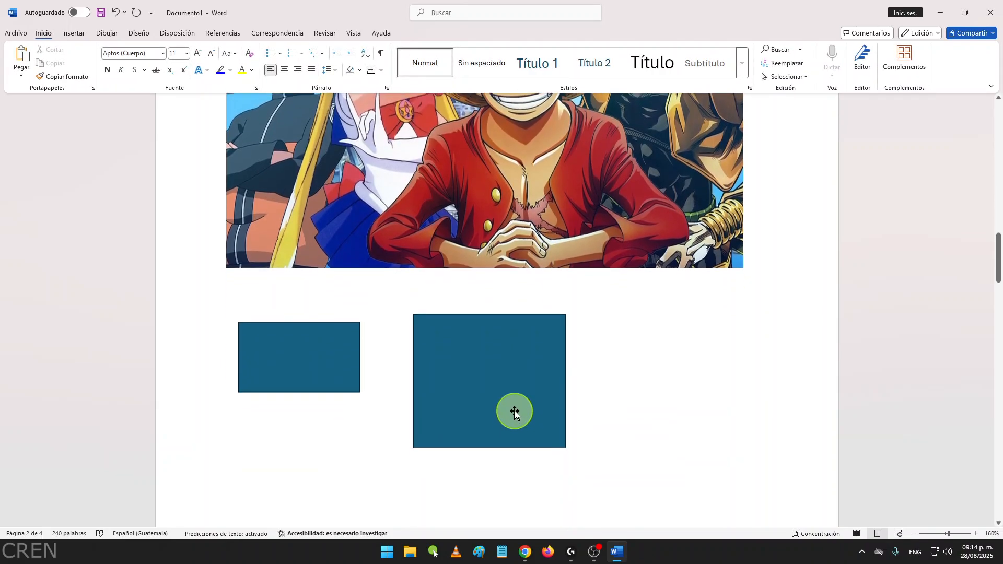
{"action": "left_click_drag", "start_coordinate": [500, 340], "coordinate": [461, 324]}
{"action": "left_click", "coordinate": [618, 340]}
Step: Draw a wide ellipse (Elipse) to the right of the square on the second page
{"action": "scroll", "coordinate": [305, 238], "scroll_direction": "down", "scroll_amount": 4}
{"action": "scroll", "coordinate": [305, 238], "scroll_direction": "down", "scroll_amount": 4}
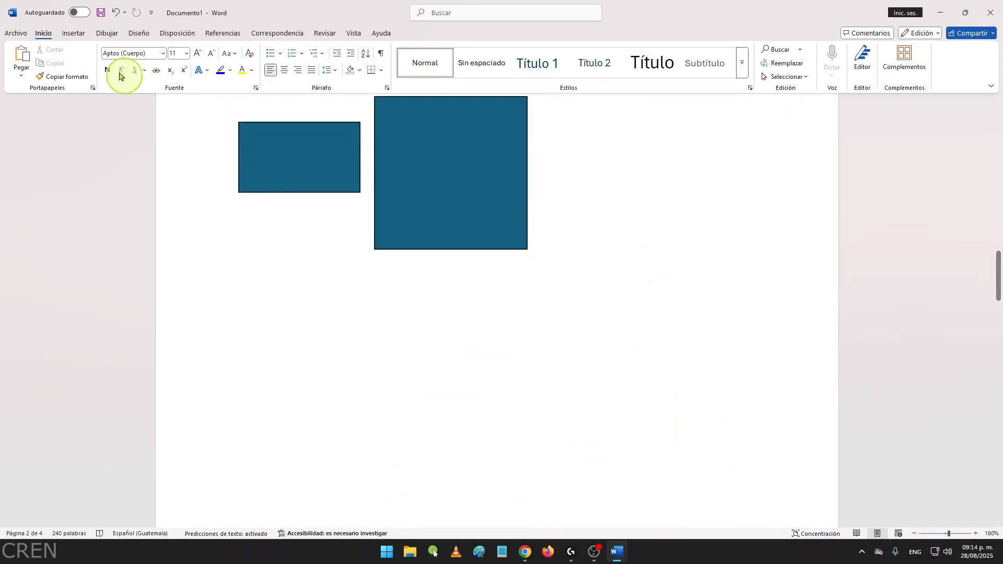
{"action": "left_click", "coordinate": [74, 33]}
{"action": "left_click", "coordinate": [170, 74]}
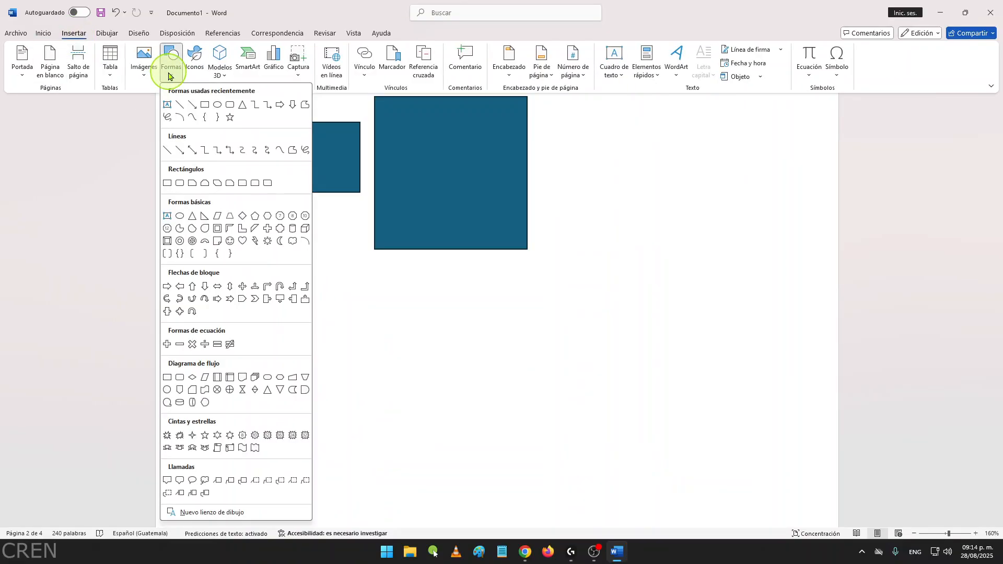
{"action": "left_click", "coordinate": [218, 106]}
{"action": "scroll", "coordinate": [614, 255], "scroll_direction": "up", "scroll_amount": 2}
{"action": "mouse_move", "coordinate": [604, 281]}
{"action": "left_mouse_down"}
{"action": "mouse_move", "coordinate": [737, 330]}
{"action": "mouse_move", "coordinate": [593, 309]}
{"action": "mouse_move", "coordinate": [696, 300]}
{"action": "mouse_move", "coordinate": [761, 346]}
{"action": "mouse_move", "coordinate": [737, 369]}
{"action": "mouse_move", "coordinate": [719, 366]}
{"action": "mouse_move", "coordinate": [706, 359]}
{"action": "mouse_move", "coordinate": [748, 362]}
{"action": "mouse_move", "coordinate": [759, 346]}
{"action": "left_mouse_up"}
{"action": "scroll", "coordinate": [596, 321], "scroll_direction": "down", "scroll_amount": 3}
Step: Draw a perfect circle with the ellipse shape (Elipse) in the empty area below the rectangle and square
{"action": "scroll", "coordinate": [587, 320], "scroll_direction": "up", "scroll_amount": 2}
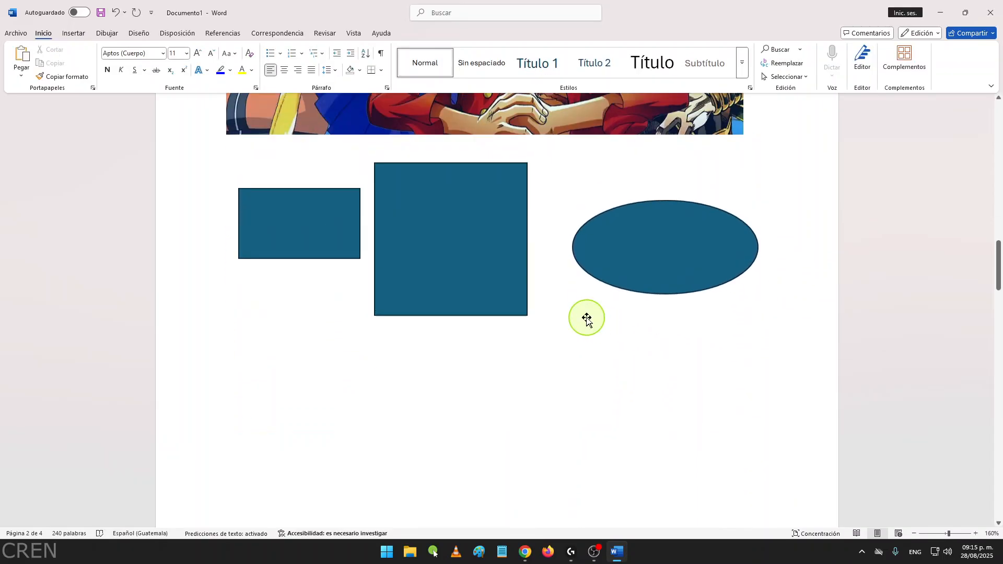
{"action": "scroll", "coordinate": [587, 320], "scroll_direction": "up", "scroll_amount": 1}
{"action": "left_click", "coordinate": [77, 36]}
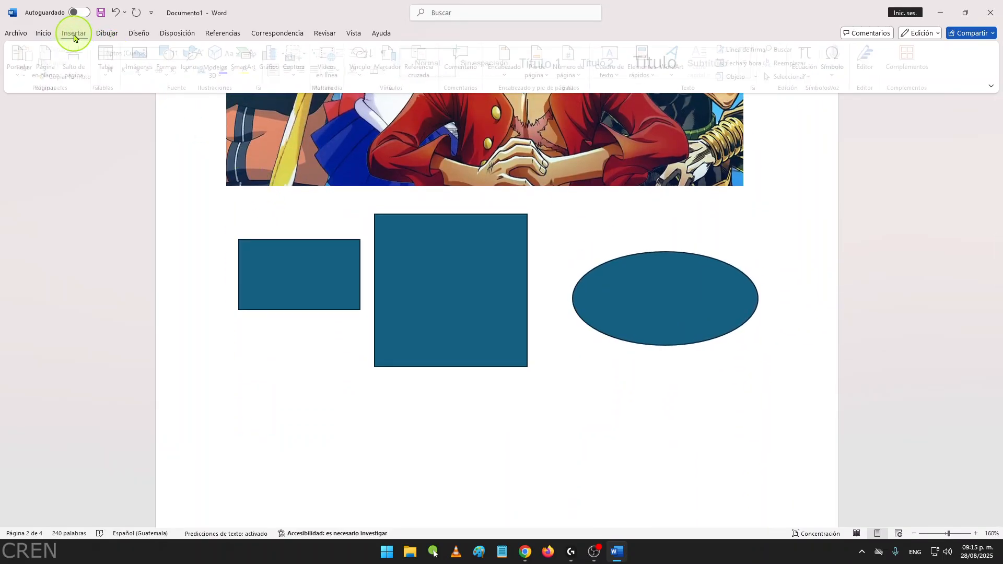
{"action": "left_click", "coordinate": [171, 72]}
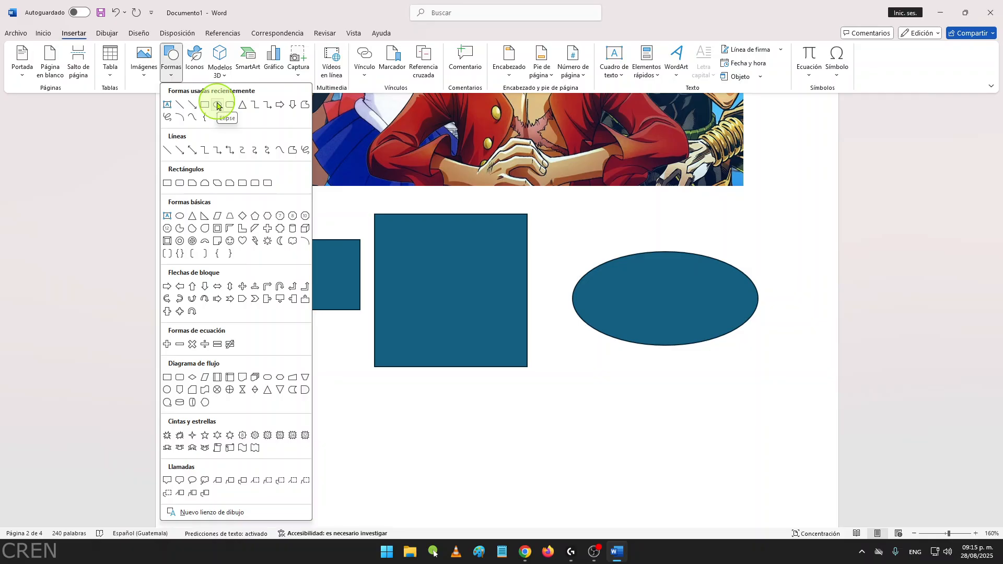
{"action": "left_click", "coordinate": [218, 106]}
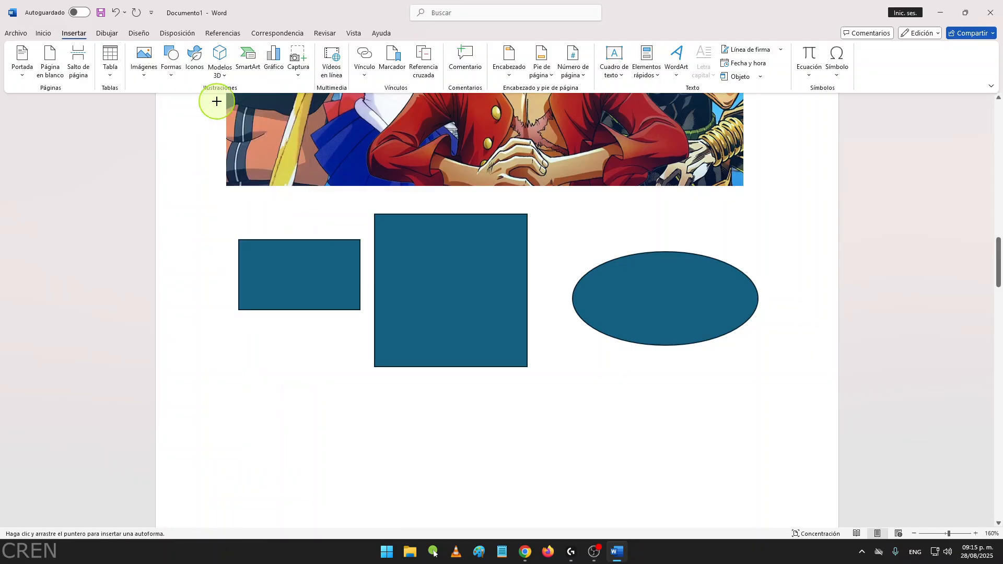
{"action": "scroll", "coordinate": [261, 221], "scroll_direction": "down", "scroll_amount": 3}
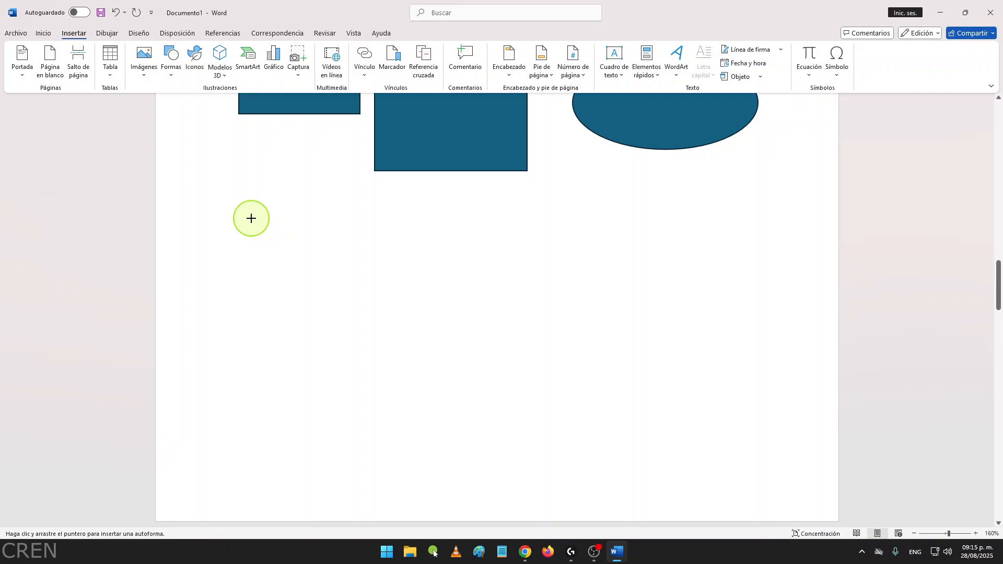
{"action": "mouse_move", "coordinate": [288, 247]}
{"action": "left_mouse_down"}
{"action": "mouse_move", "coordinate": [368, 318]}
{"action": "mouse_move", "coordinate": [471, 383]}
{"action": "mouse_move", "coordinate": [286, 239]}
{"action": "mouse_move", "coordinate": [401, 345]}
{"action": "mouse_move", "coordinate": [300, 273]}
{"action": "mouse_move", "coordinate": [408, 351]}
{"action": "mouse_move", "coordinate": [397, 340]}
{"action": "left_mouse_up"}
Step: Place the circle directly beneath the square and deselect it
{"action": "left_click_drag", "start_coordinate": [334, 293], "coordinate": [411, 274]}
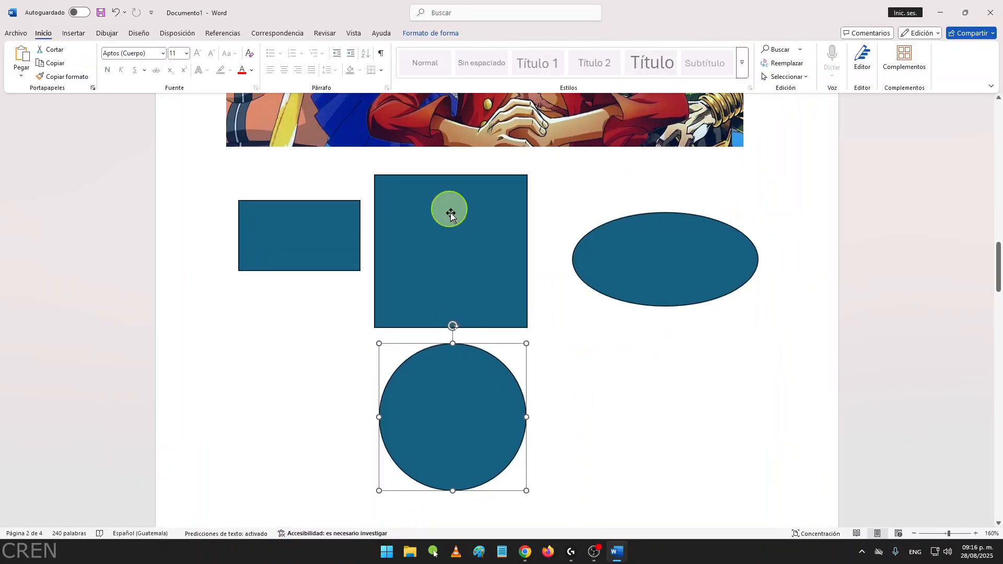
{"action": "left_click", "coordinate": [636, 360]}
{"action": "scroll", "coordinate": [636, 360], "scroll_direction": "up", "scroll_amount": 4}
{"action": "scroll", "coordinate": [562, 362], "scroll_direction": "down", "scroll_amount": 5}
{"action": "scroll", "coordinate": [465, 309], "scroll_direction": "down", "scroll_amount": 2}
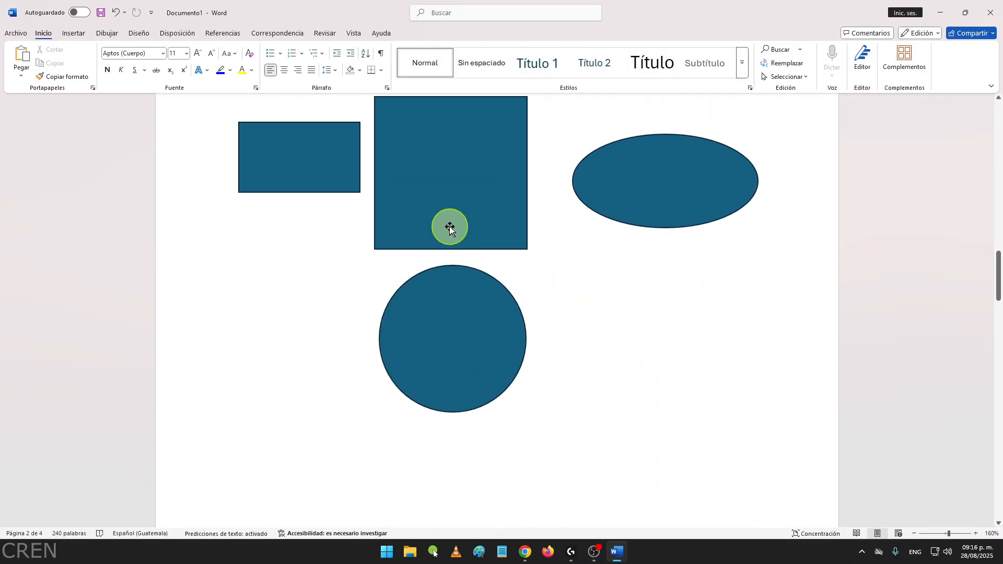
Step: Fill the square below the picture with solid standard red and deselect it
{"action": "scroll", "coordinate": [575, 353], "scroll_direction": "up", "scroll_amount": 4}
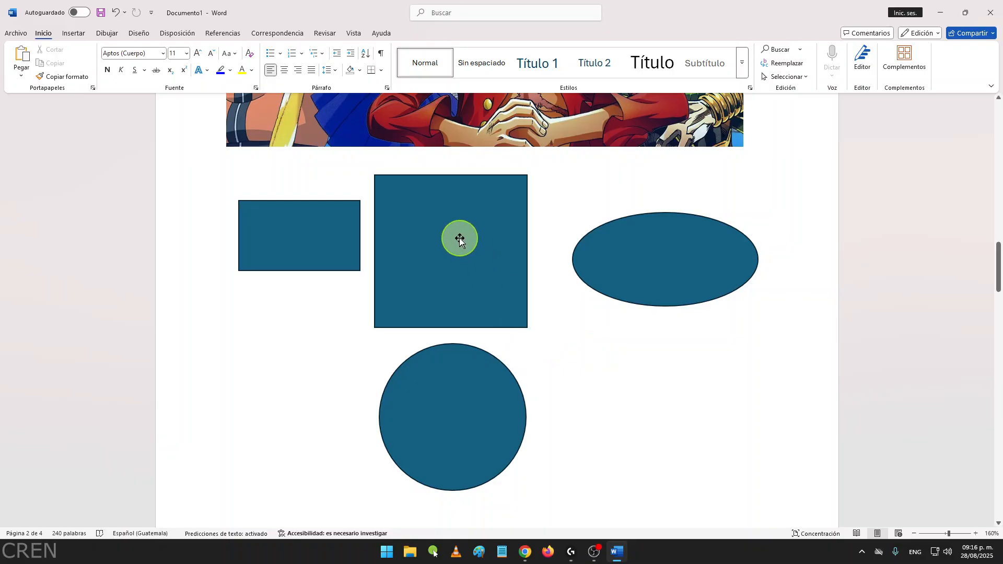
{"action": "right_click", "coordinate": [458, 238]}
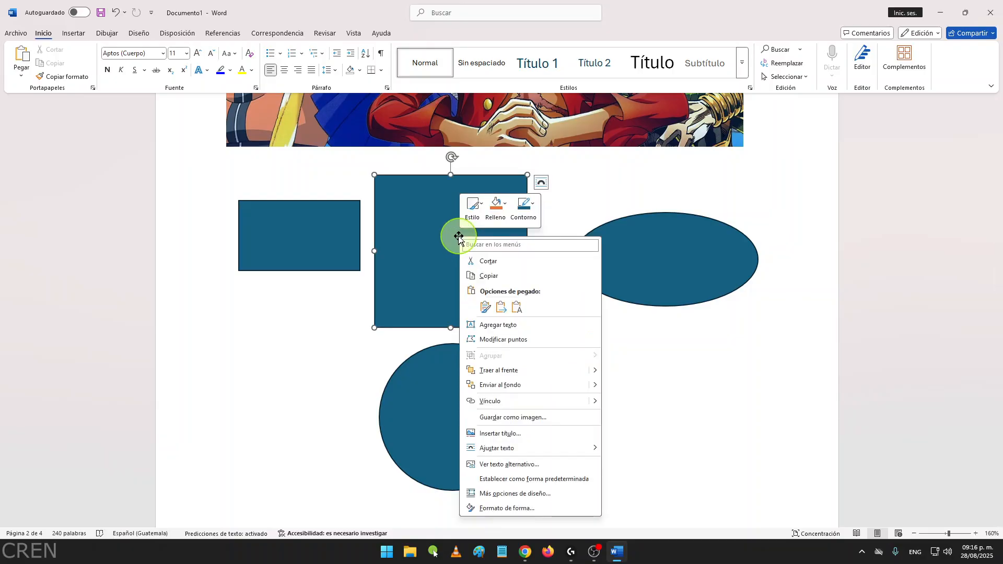
{"action": "left_click", "coordinate": [550, 511]}
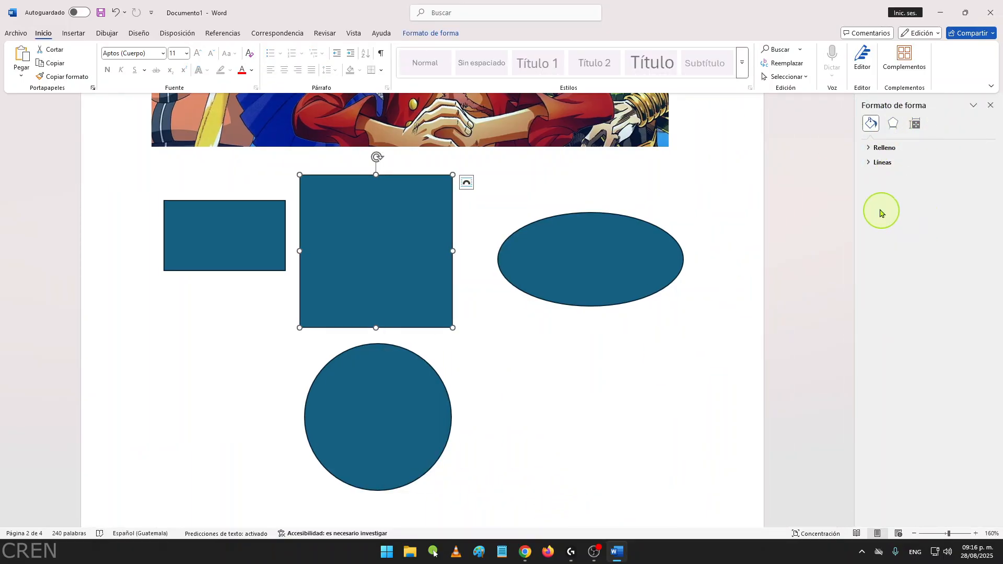
{"action": "left_click", "coordinate": [870, 148]}
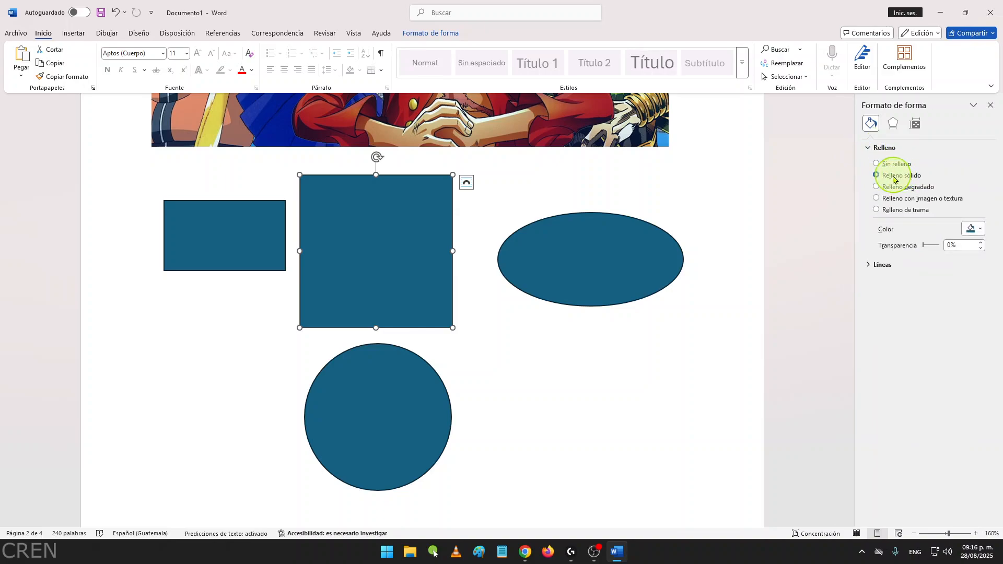
{"action": "left_click", "coordinate": [981, 232]}
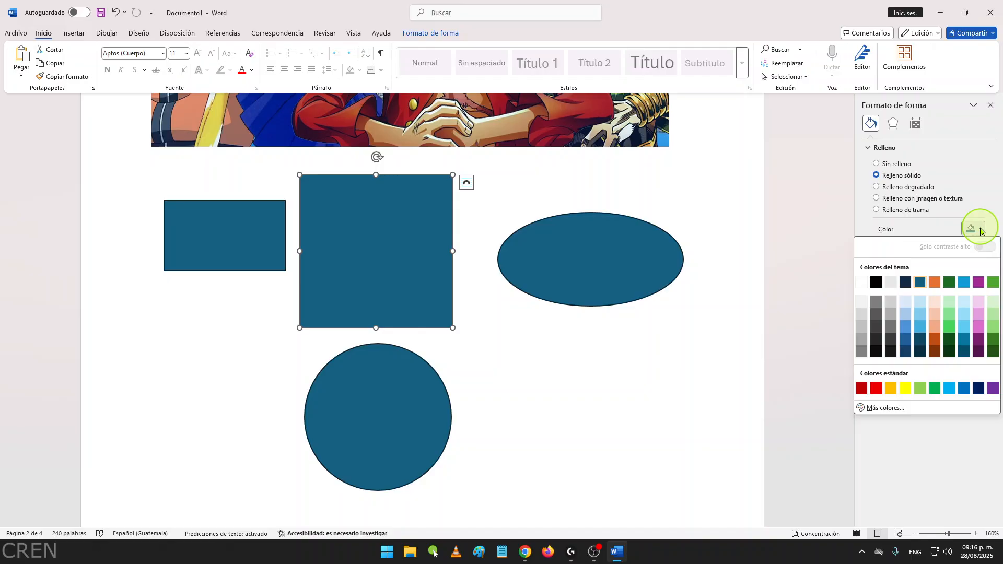
{"action": "left_click", "coordinate": [877, 391]}
{"action": "left_click", "coordinate": [609, 354]}
Step: Fill the circle beneath the square with solid standard green and deselect it
{"action": "scroll", "coordinate": [609, 354], "scroll_direction": "up", "scroll_amount": 3}
{"action": "scroll", "coordinate": [604, 350], "scroll_direction": "down", "scroll_amount": 5}
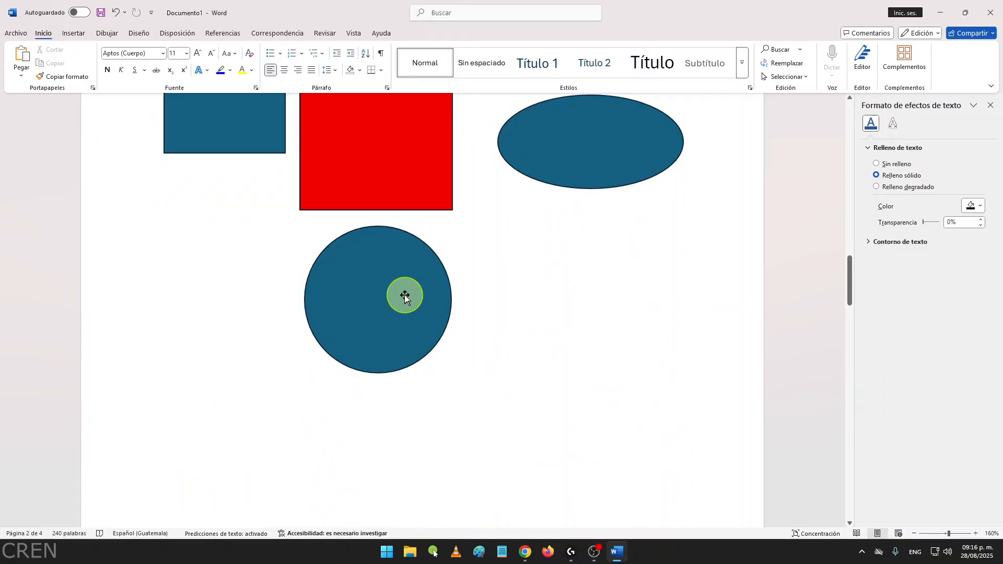
{"action": "right_click", "coordinate": [404, 297]}
{"action": "left_click", "coordinate": [448, 284]}
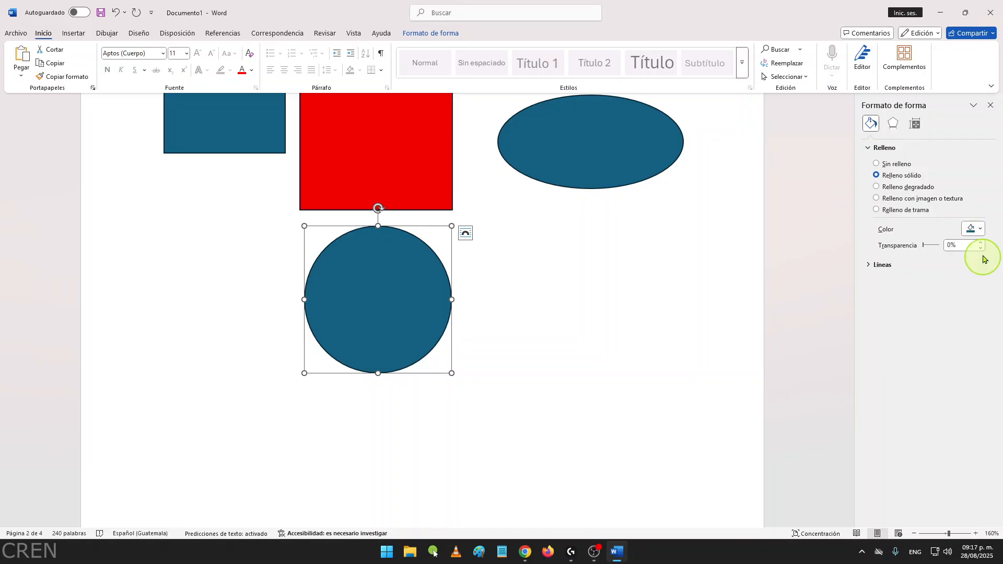
{"action": "left_click", "coordinate": [980, 230]}
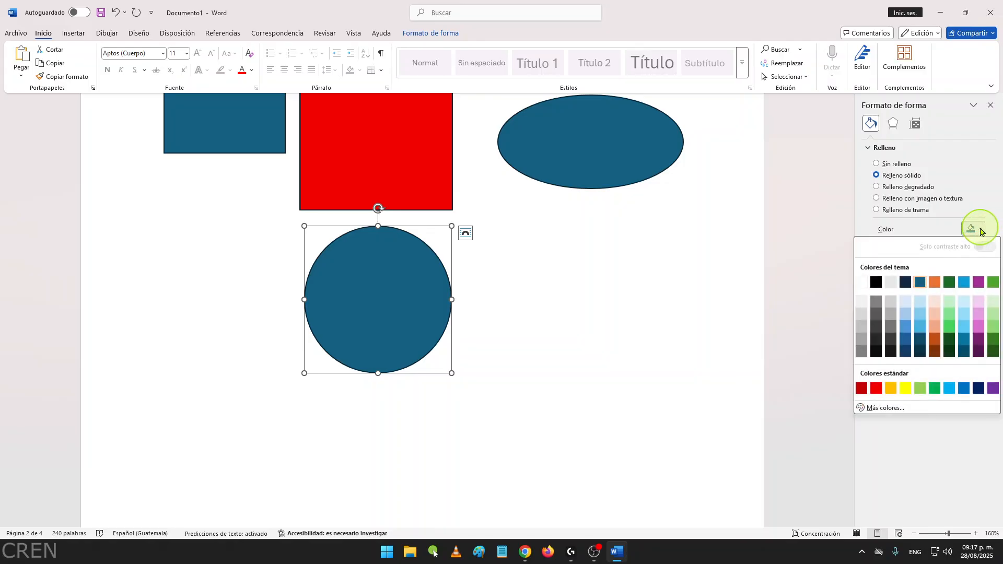
{"action": "left_click", "coordinate": [933, 391]}
{"action": "left_click", "coordinate": [533, 392]}
Step: Move the red square slightly upward to widen its gap from the green circle, and deselect it
{"action": "scroll", "coordinate": [541, 355], "scroll_direction": "down", "scroll_amount": 5}
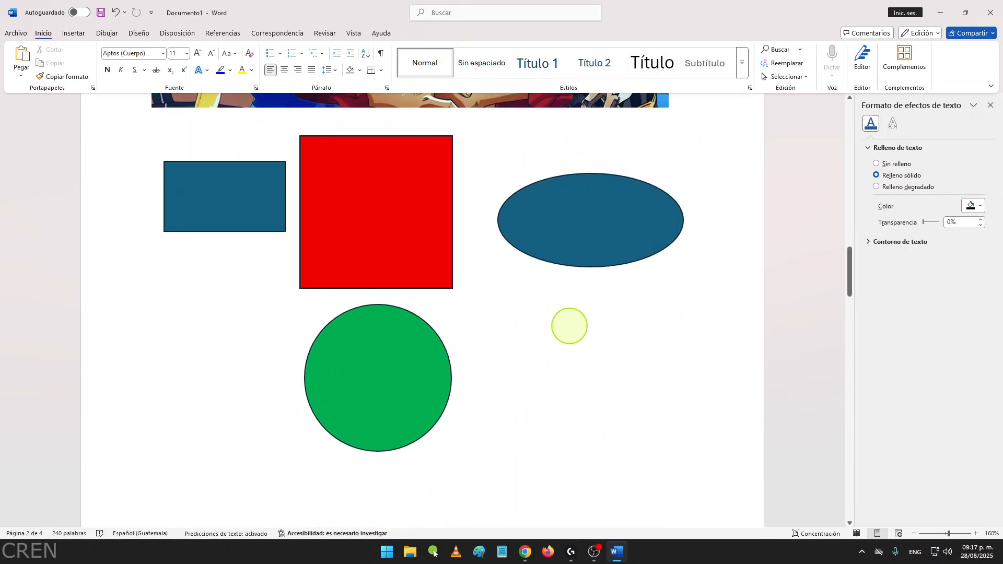
{"action": "scroll", "coordinate": [549, 357], "scroll_direction": "up", "scroll_amount": 1}
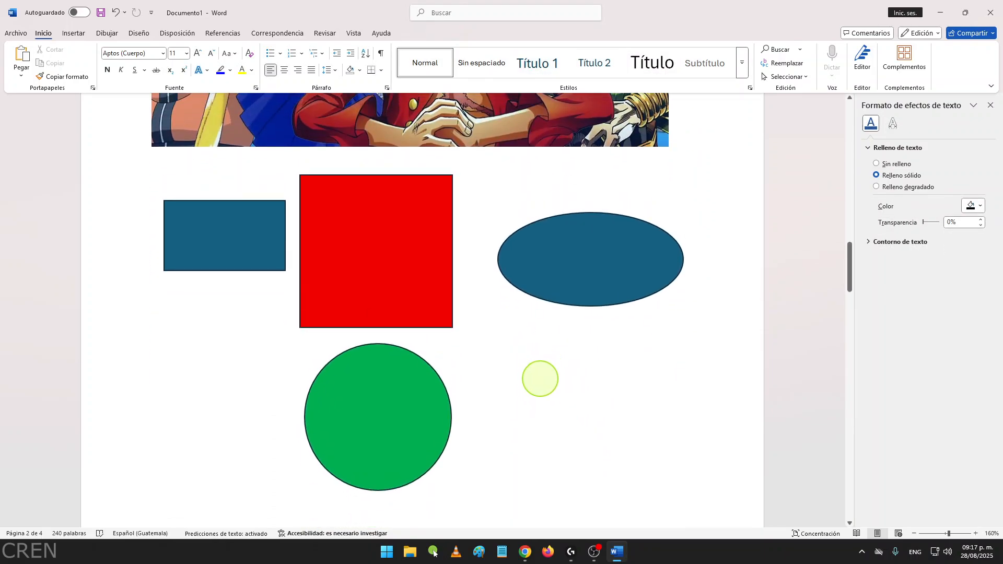
{"action": "scroll", "coordinate": [540, 379], "scroll_direction": "down", "scroll_amount": 1}
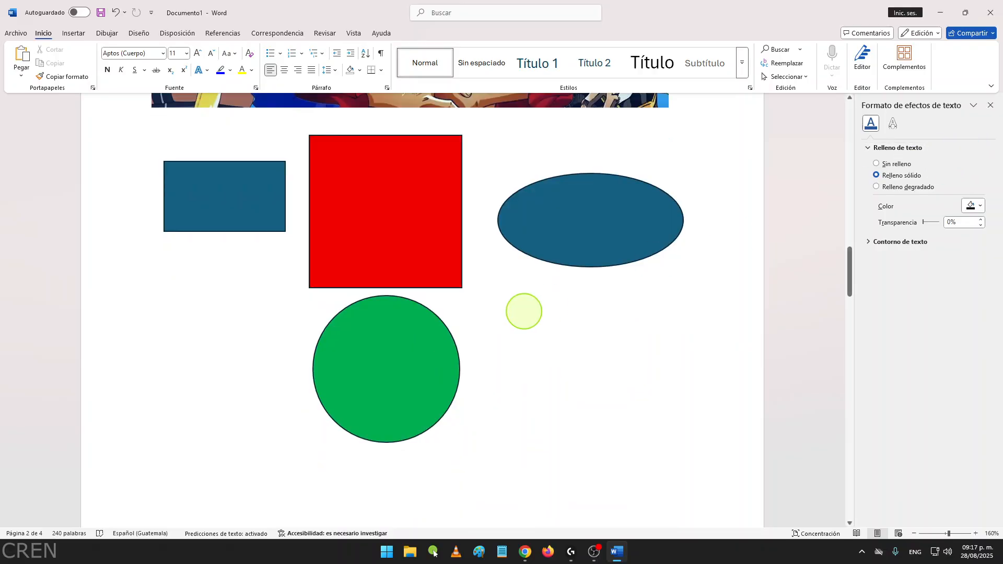
{"action": "scroll", "coordinate": [548, 380], "scroll_direction": "up", "scroll_amount": 1}
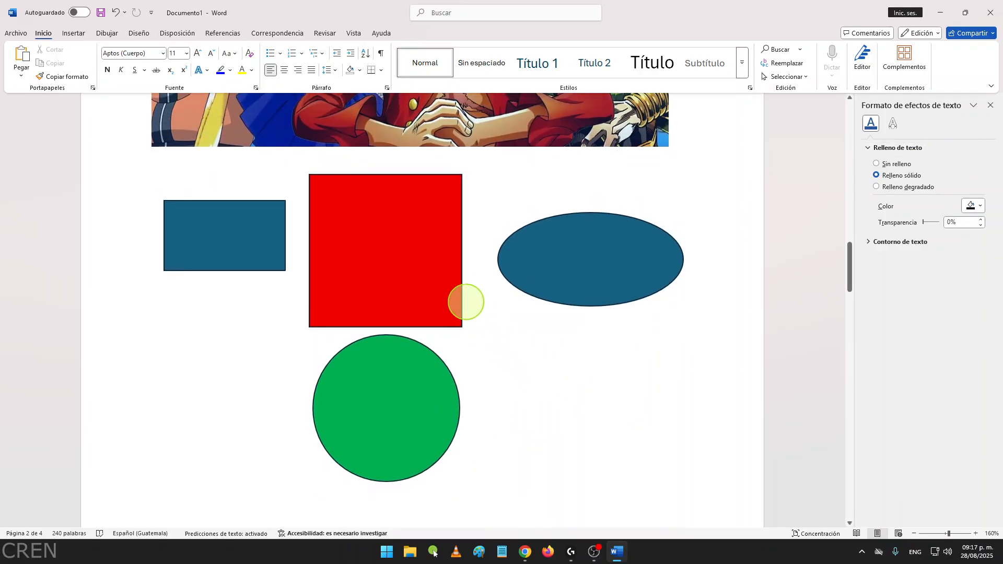
{"action": "left_click_drag", "start_coordinate": [415, 269], "coordinate": [413, 261]}
{"action": "left_click", "coordinate": [504, 325]}
{"action": "scroll", "coordinate": [524, 347], "scroll_direction": "up", "scroll_amount": 6}
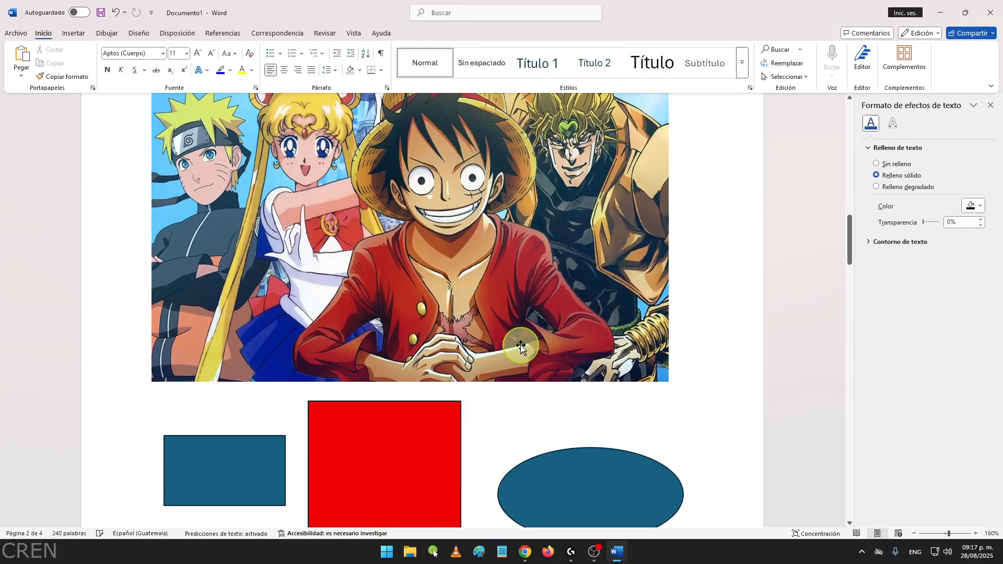
Step: Open the shape format settings (Formato de forma) for the red square
{"action": "scroll", "coordinate": [517, 349], "scroll_direction": "down", "scroll_amount": 7}
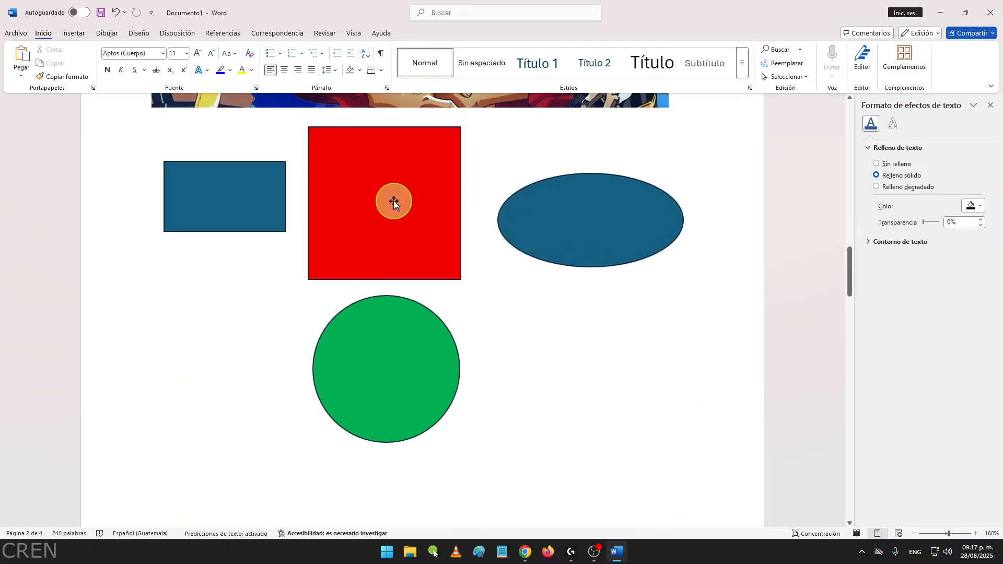
{"action": "right_click", "coordinate": [395, 204]}
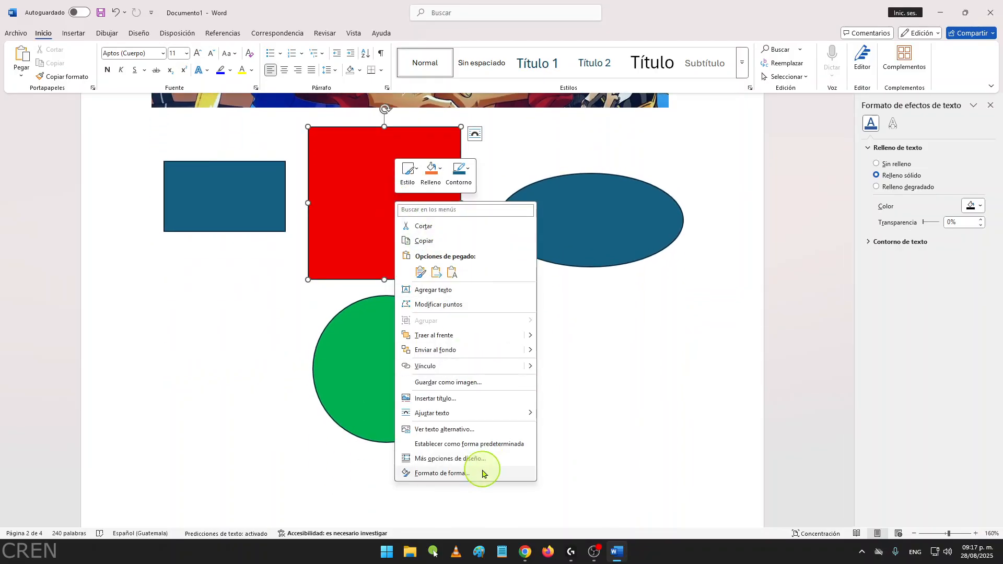
{"action": "left_click", "coordinate": [481, 473]}
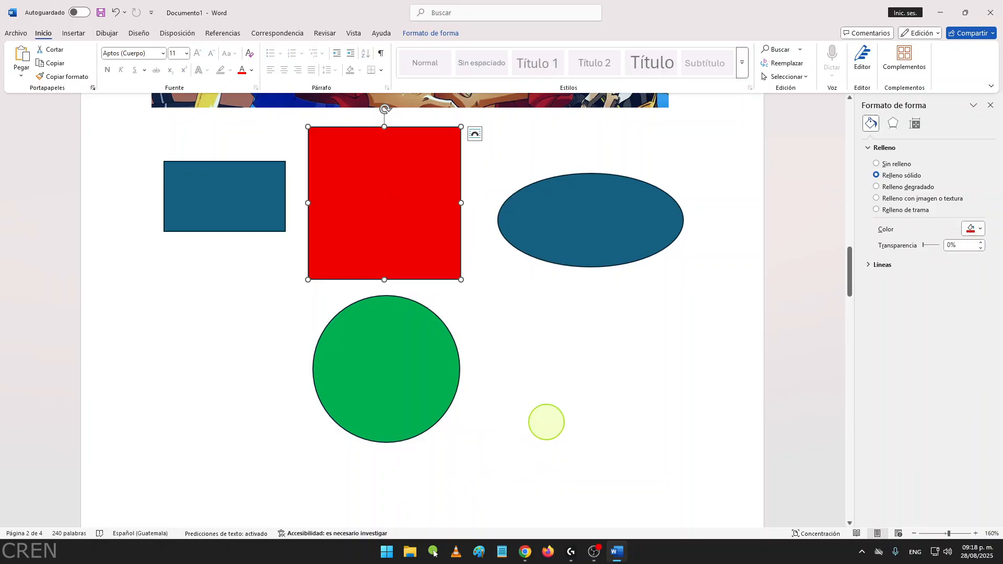
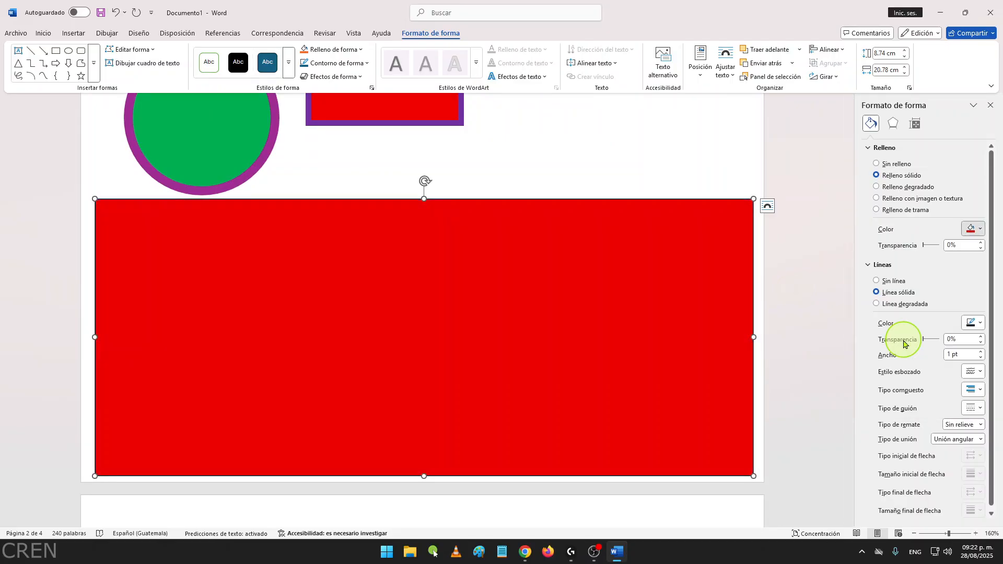
Step: Shift the large blue rectangle below the circle slightly toward the page's left edge
{"action": "left_click", "coordinate": [669, 127]}
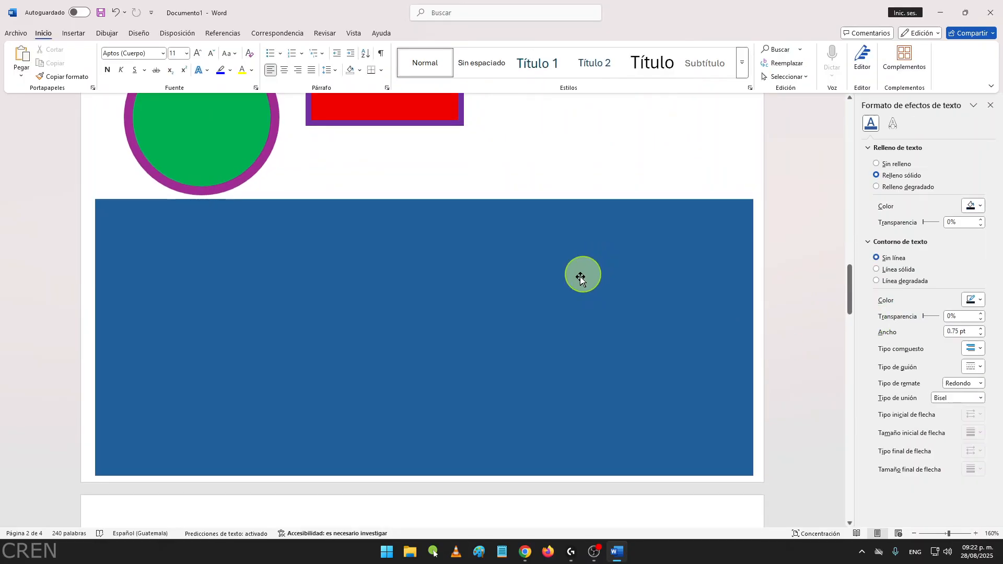
{"action": "left_click_drag", "start_coordinate": [499, 320], "coordinate": [493, 319]}
{"action": "left_click", "coordinate": [698, 324]}
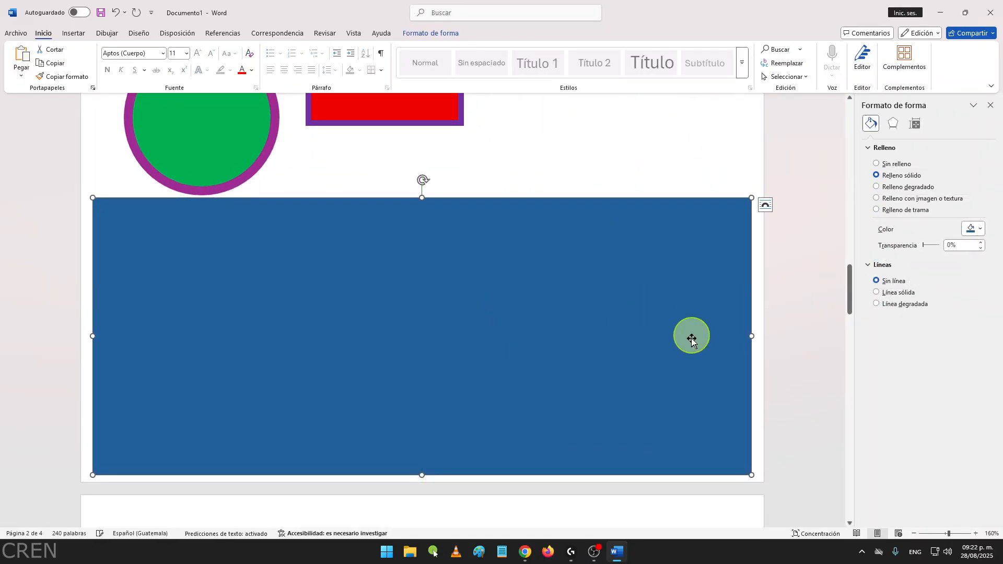
{"action": "key", "text": "Delete"}
Step: Look over the picture and the colored shapes on the second page
{"action": "scroll", "coordinate": [575, 209], "scroll_direction": "up", "scroll_amount": 5}
{"action": "scroll", "coordinate": [564, 242], "scroll_direction": "down", "scroll_amount": 1}
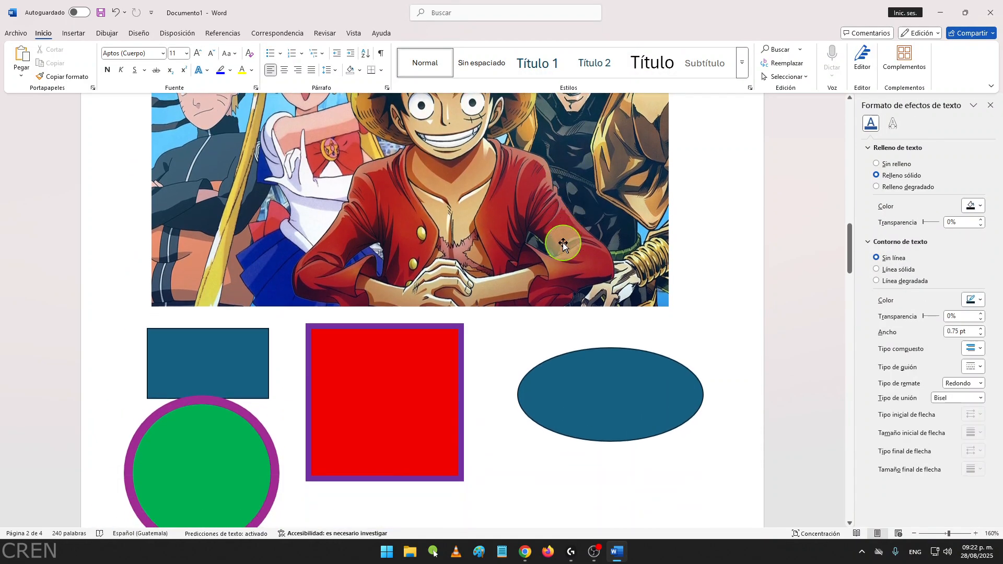
{"action": "scroll", "coordinate": [559, 256], "scroll_direction": "up", "scroll_amount": 2}
{"action": "scroll", "coordinate": [523, 292], "scroll_direction": "up", "scroll_amount": 2}
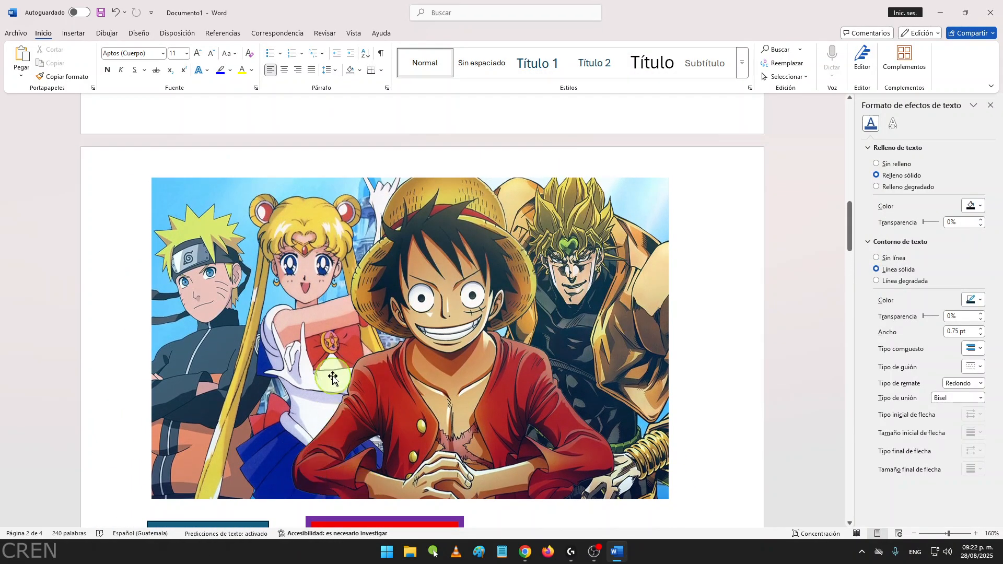
{"action": "scroll", "coordinate": [492, 365], "scroll_direction": "down", "scroll_amount": 10}
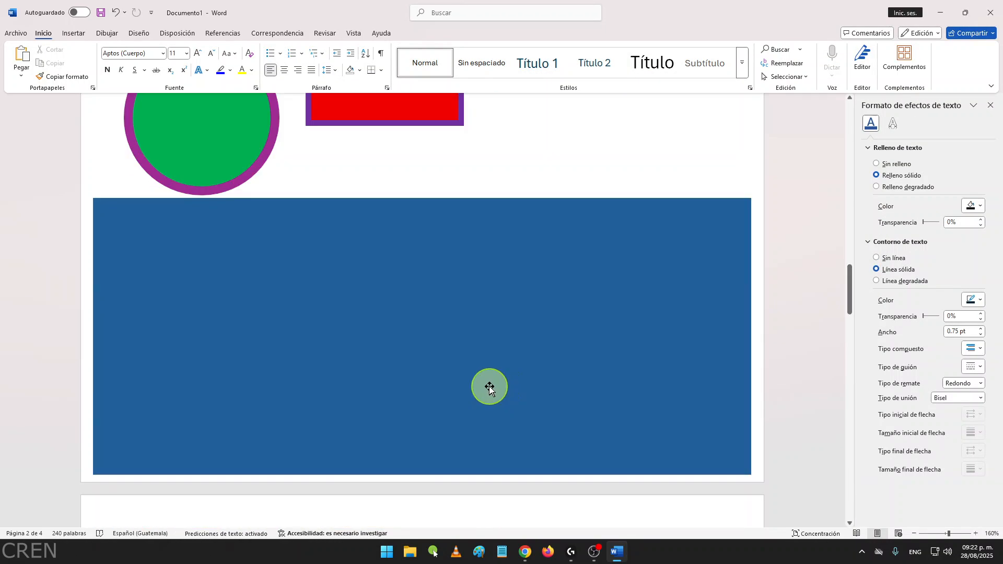
{"action": "scroll", "coordinate": [476, 384], "scroll_direction": "up", "scroll_amount": 2}
{"action": "scroll", "coordinate": [454, 385], "scroll_direction": "down", "scroll_amount": 2}
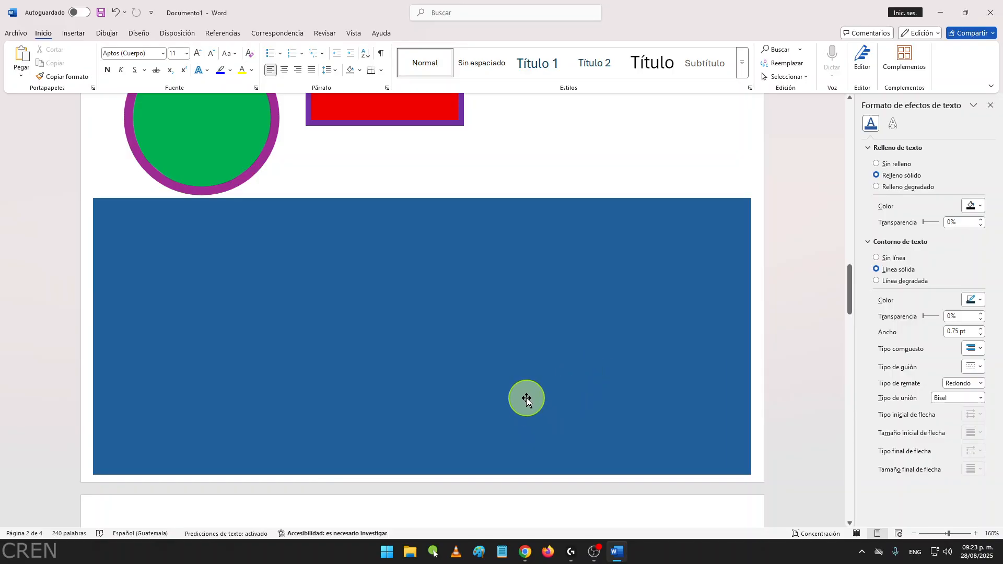
Step: Switch to the incognito Chrome window and close the full-size anime characters image
{"action": "left_click", "coordinate": [525, 552]}
{"action": "left_click", "coordinate": [561, 505]}
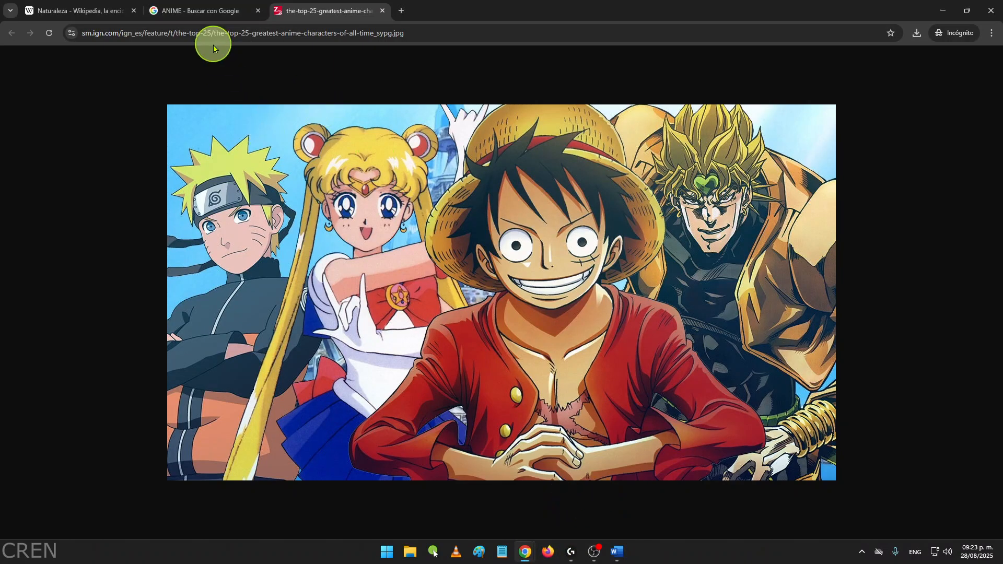
{"action": "left_click", "coordinate": [204, 10]}
{"action": "left_click", "coordinate": [382, 10]}
Step: Replace the ANIME query with goku and run the Google image search
{"action": "left_click_drag", "start_coordinate": [179, 71], "coordinate": [8, 67]}
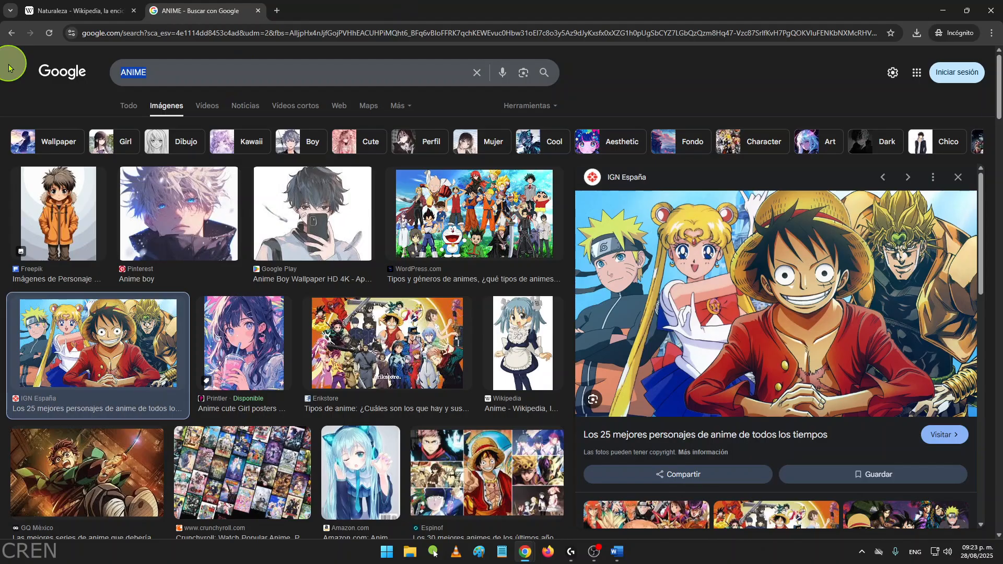
{"action": "key", "text": "BackSpace"}
{"action": "type", "text": "gok"}
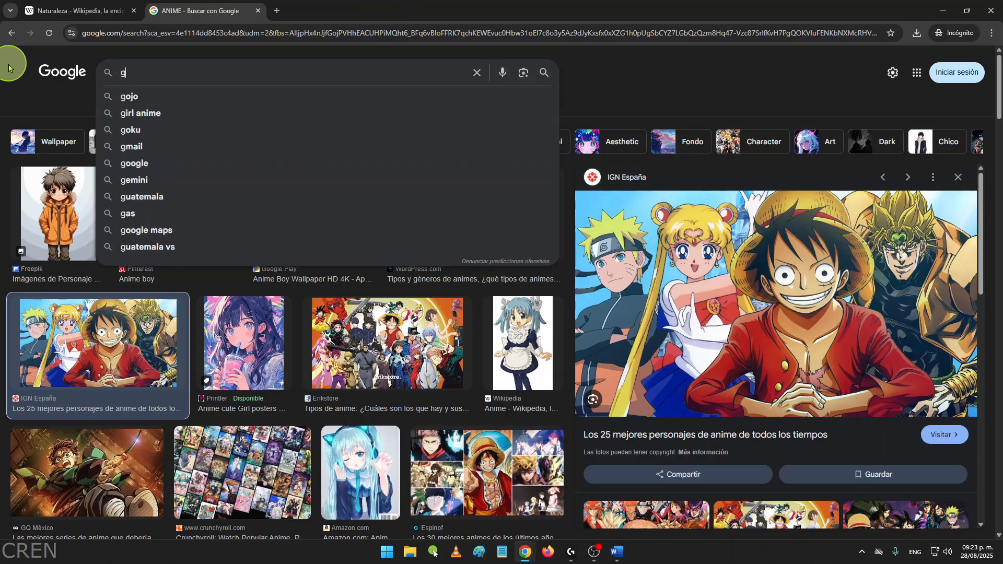
{"action": "key", "text": "Return"}
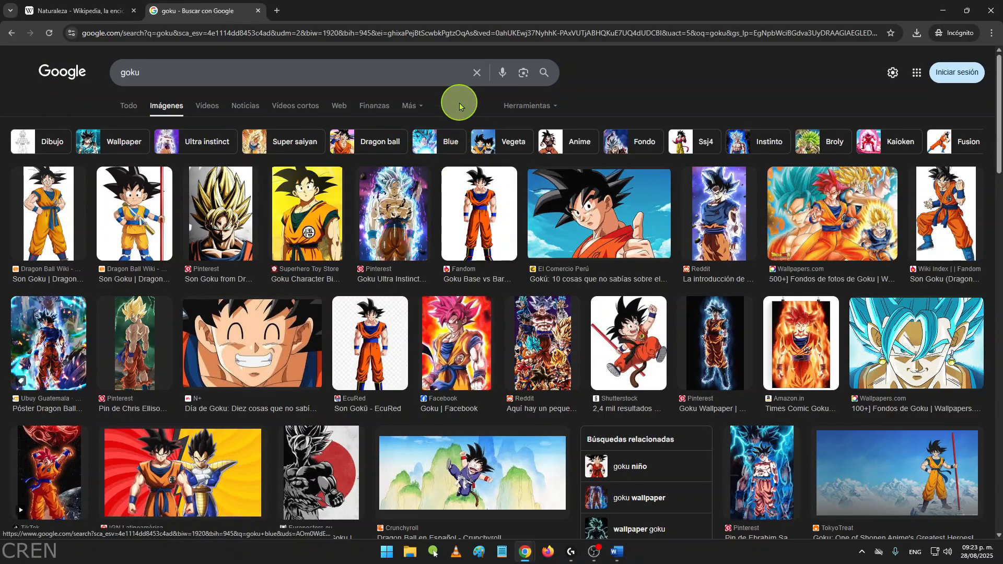
Step: Filter the goku image results by color to Transparente
{"action": "left_click", "coordinate": [557, 108]}
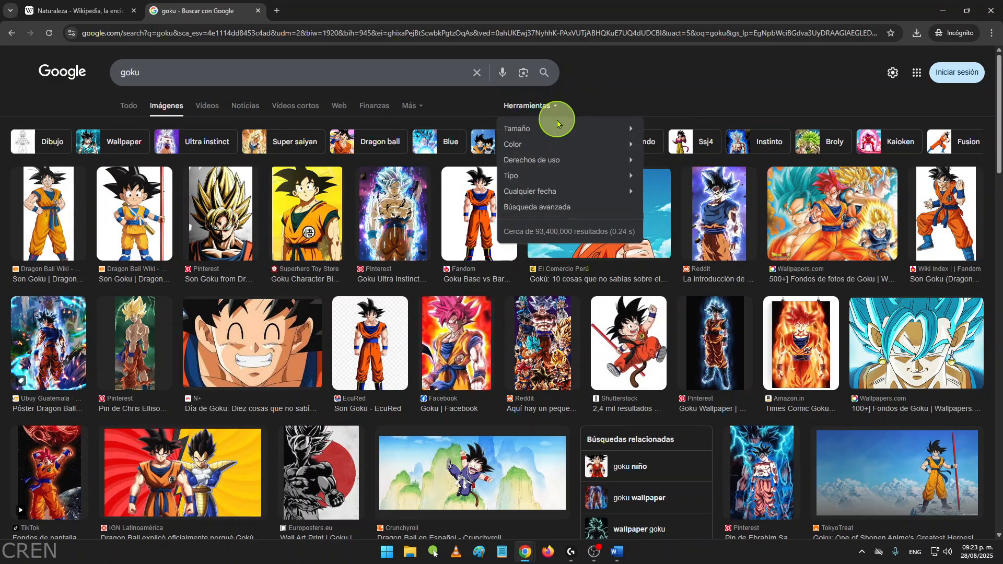
{"action": "mouse_move", "coordinate": [557, 146]}
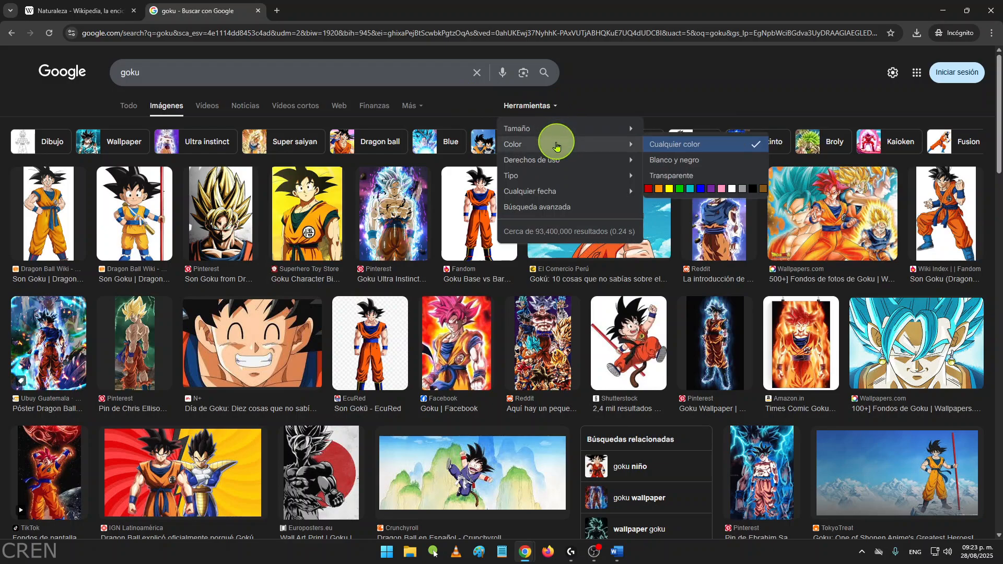
{"action": "left_click", "coordinate": [697, 177]}
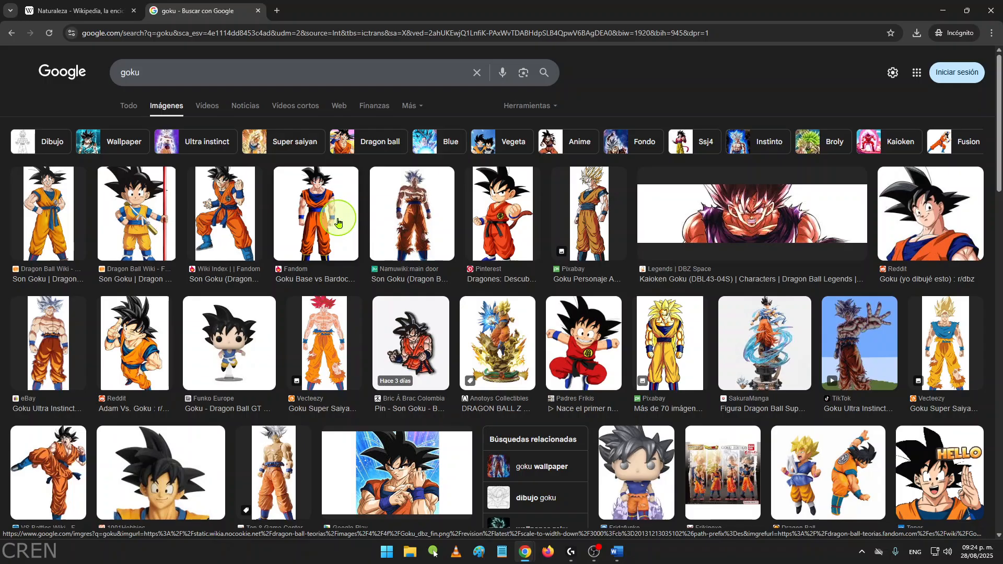
Step: Open the first Son Goku image from Dragon Ball Wiki full size in a new tab and copy it
{"action": "left_click", "coordinate": [47, 219]}
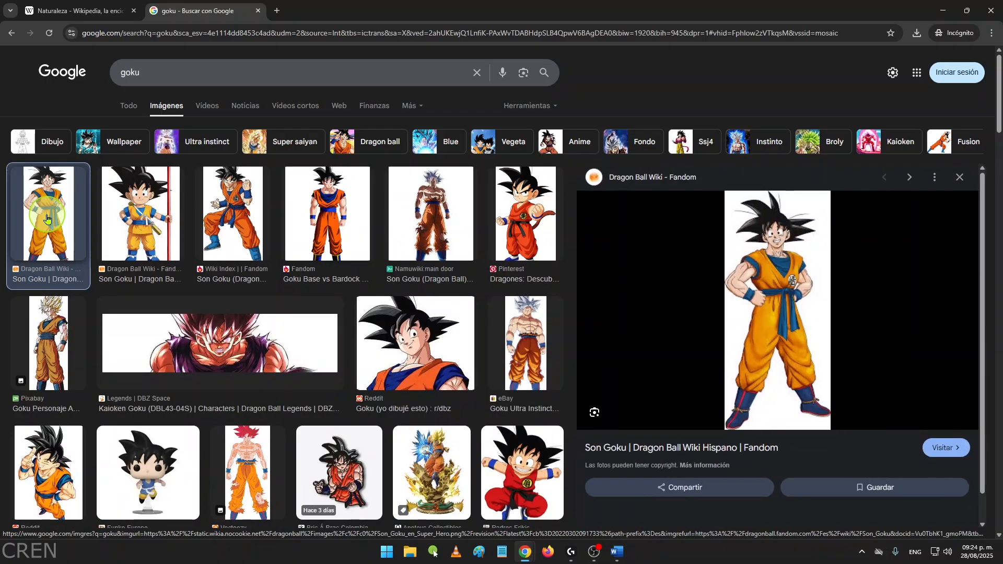
{"action": "right_click", "coordinate": [771, 278]}
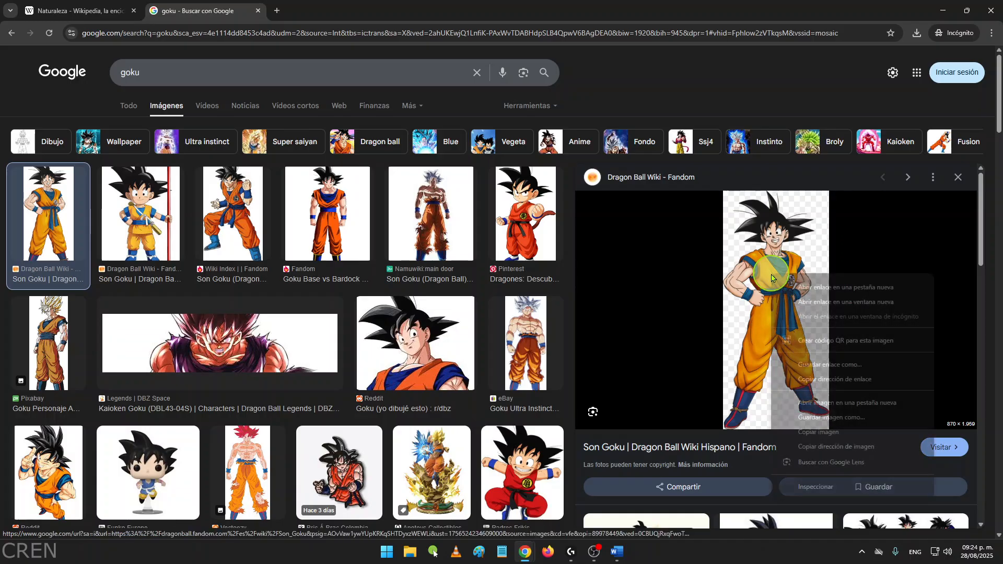
{"action": "left_click", "coordinate": [828, 402]}
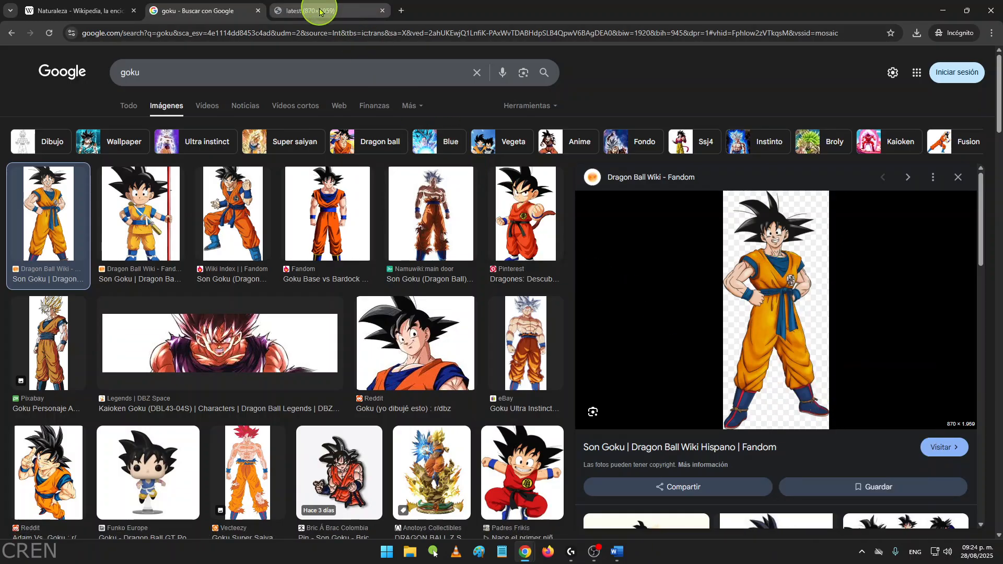
{"action": "left_click", "coordinate": [320, 11]}
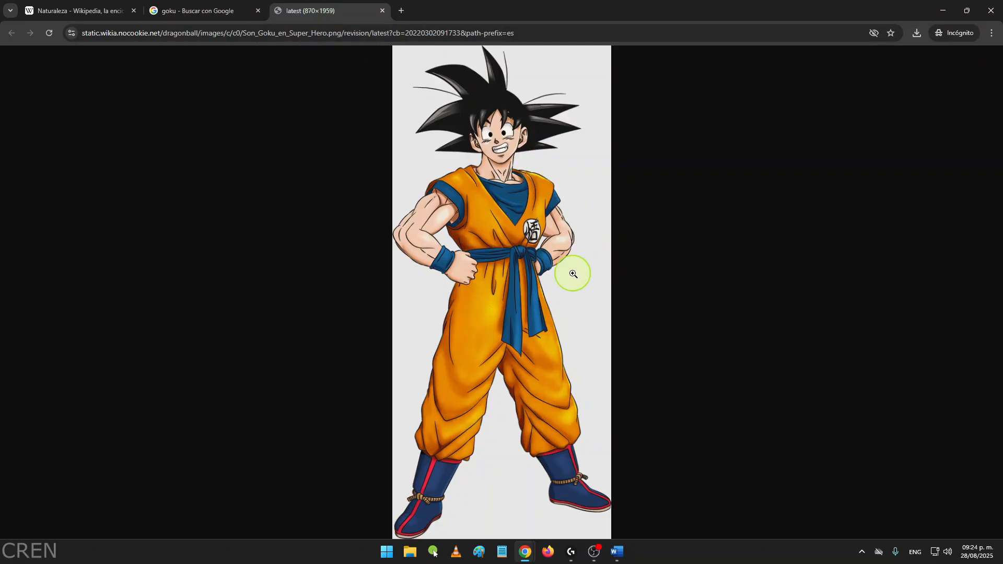
{"action": "key", "text": "ctrl+c"}
{"action": "right_click", "coordinate": [499, 200]}
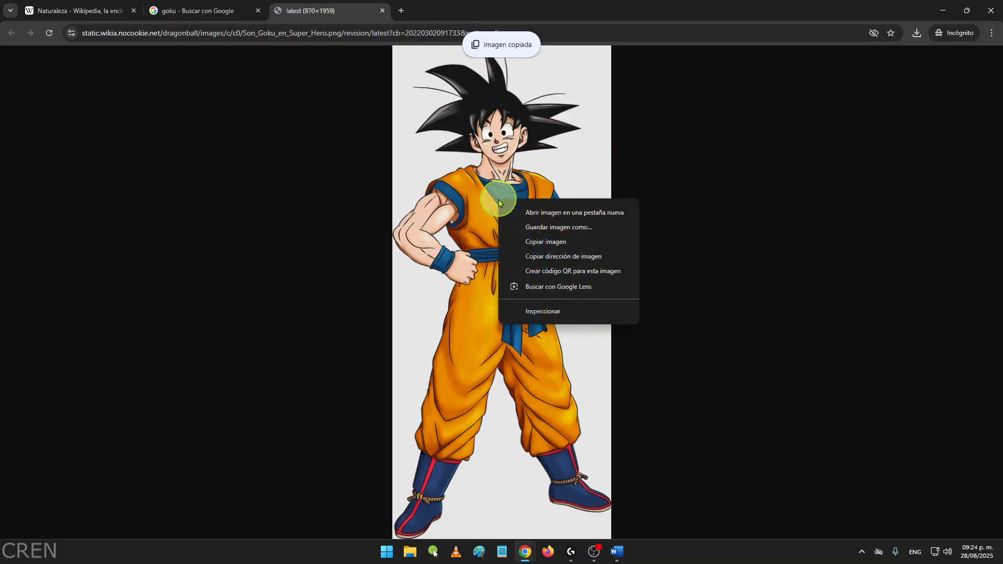
Step: Save the full-size Goku image to the Escritorio folder as Son_Goku_en_Super_Hero
{"action": "left_click", "coordinate": [568, 231]}
{"action": "left_click", "coordinate": [40, 108]}
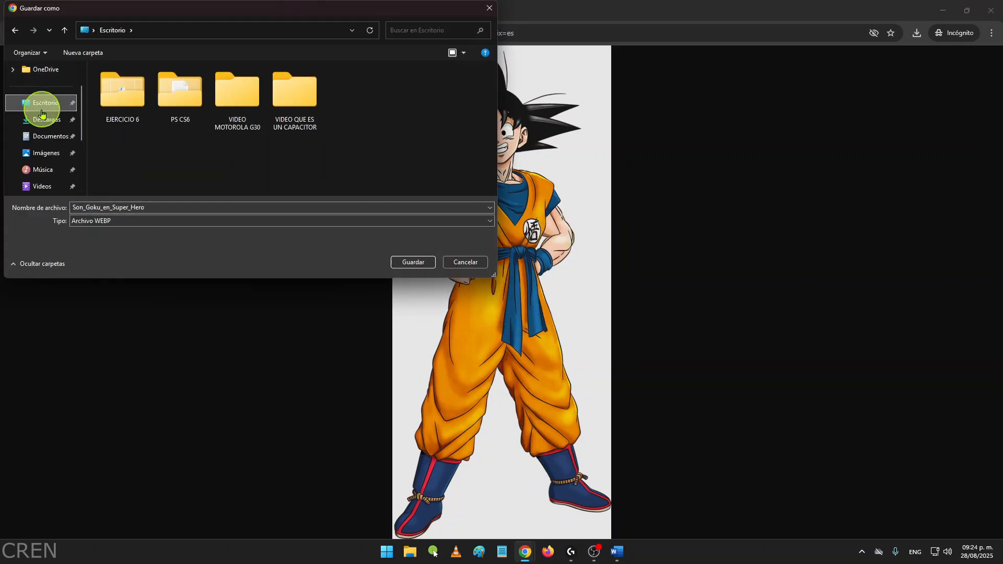
{"action": "left_click", "coordinate": [413, 262]}
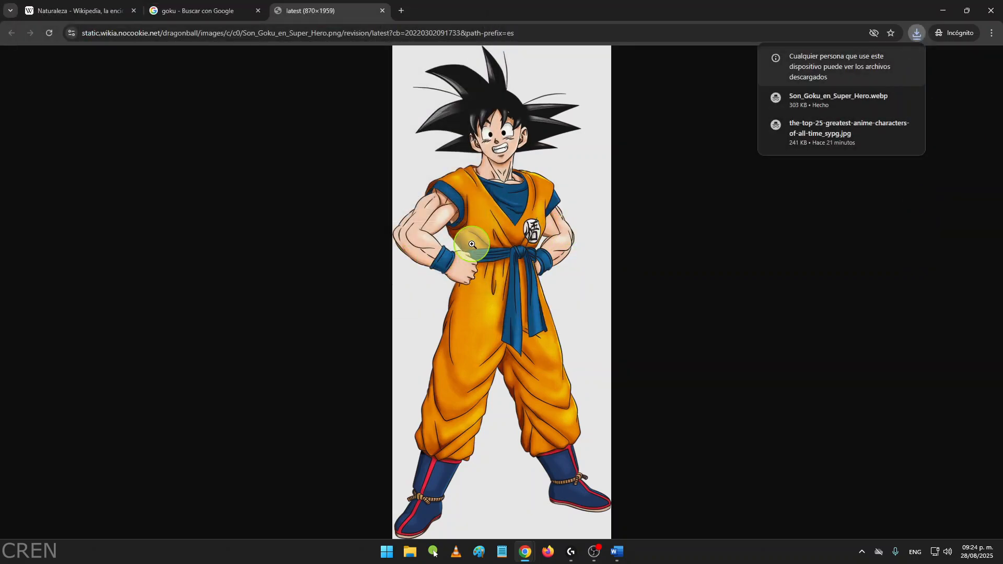
Step: Switch to Word and insert the Son_Goku_en_Super_Hero picture from the Escritorio folder
{"action": "left_click", "coordinate": [618, 552]}
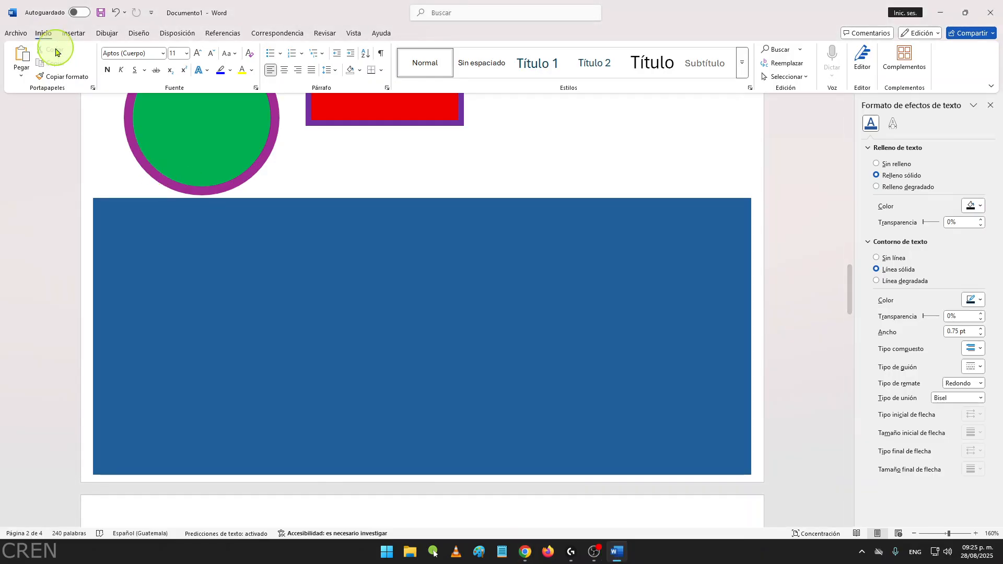
{"action": "left_click", "coordinate": [72, 34]}
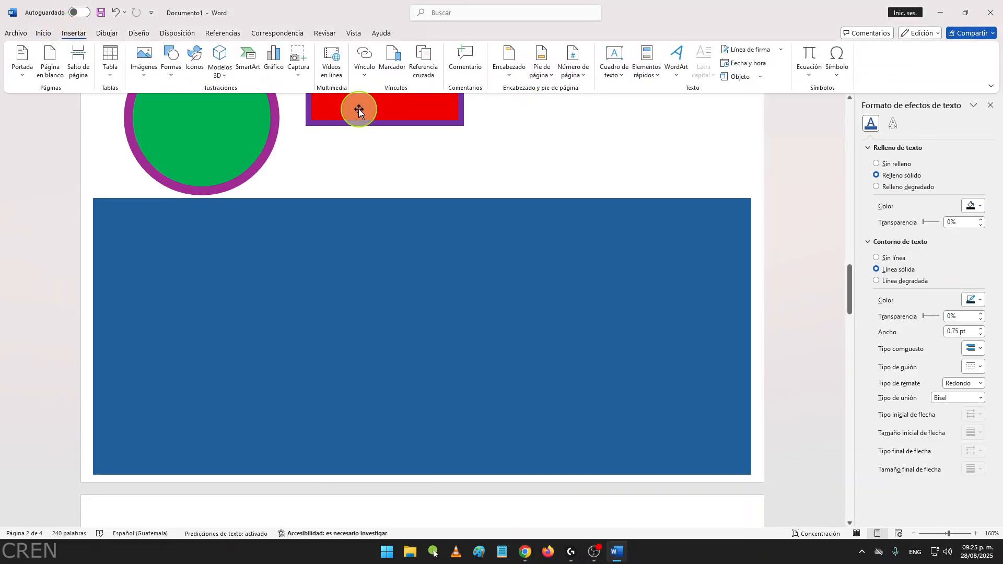
{"action": "left_click", "coordinate": [143, 70]}
{"action": "left_click", "coordinate": [174, 105]}
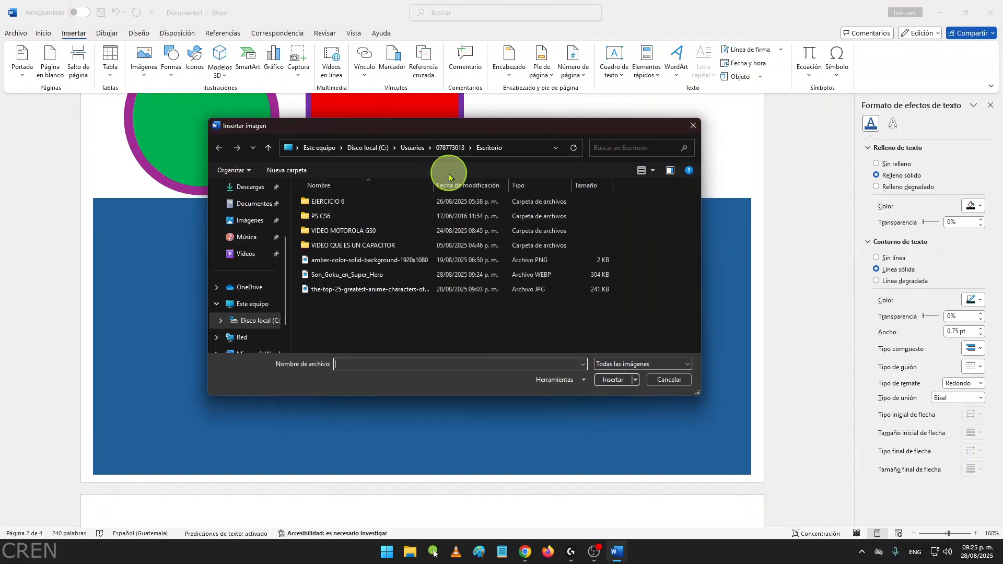
{"action": "left_click", "coordinate": [274, 253]}
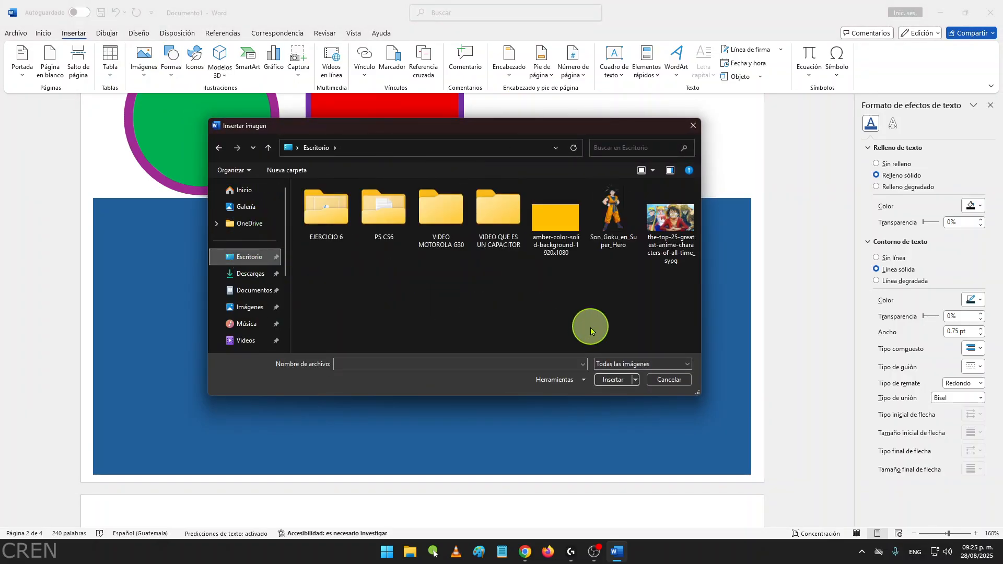
{"action": "left_click", "coordinate": [612, 217]}
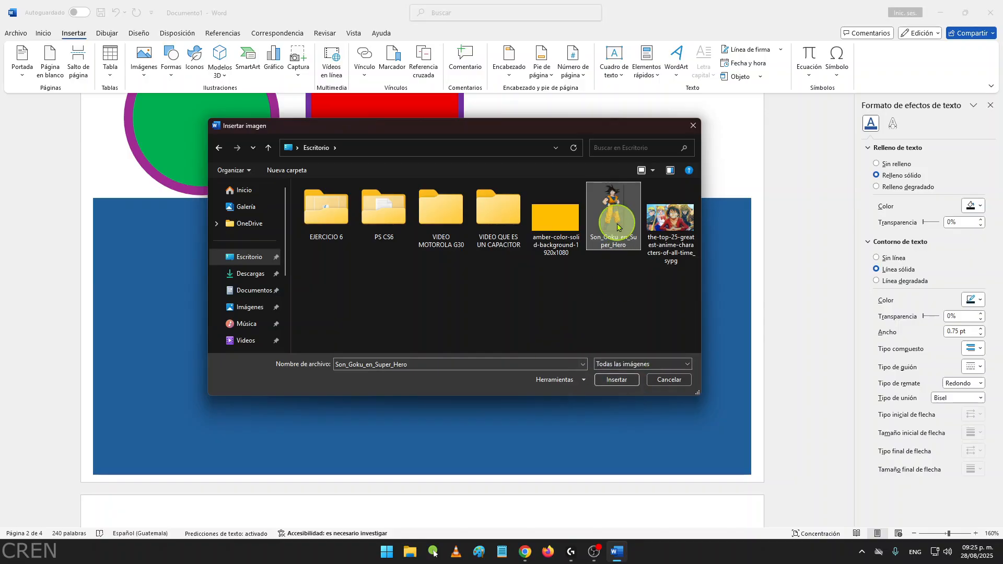
{"action": "left_click", "coordinate": [617, 382]}
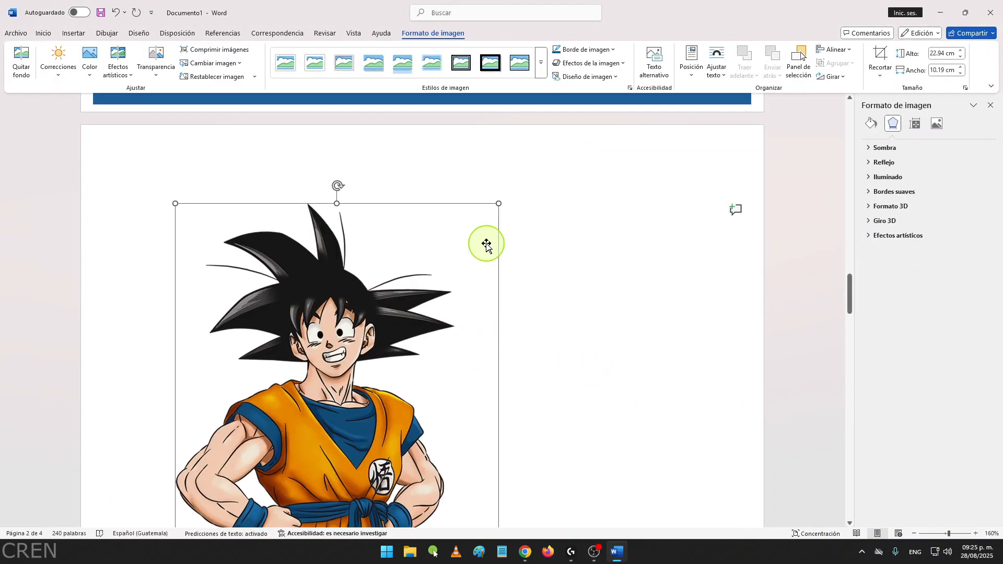
Step: Shrink the inserted Goku picture proportionally to roughly a third of its size
{"action": "scroll", "coordinate": [484, 242], "scroll_direction": "down", "scroll_amount": 10}
{"action": "left_click_drag", "start_coordinate": [497, 383], "coordinate": [276, 238]}
{"action": "scroll", "coordinate": [324, 230], "scroll_direction": "up", "scroll_amount": 5}
{"action": "left_click", "coordinate": [329, 271]}
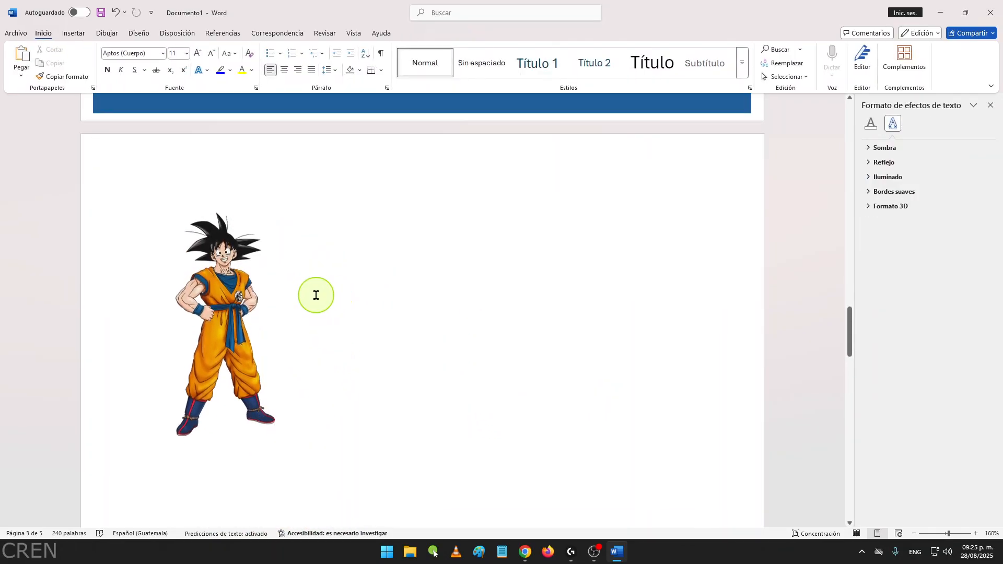
Step: Set the Goku picture's text wrapping to Delante del texto
{"action": "right_click", "coordinate": [225, 297]}
{"action": "left_click", "coordinate": [225, 298]}
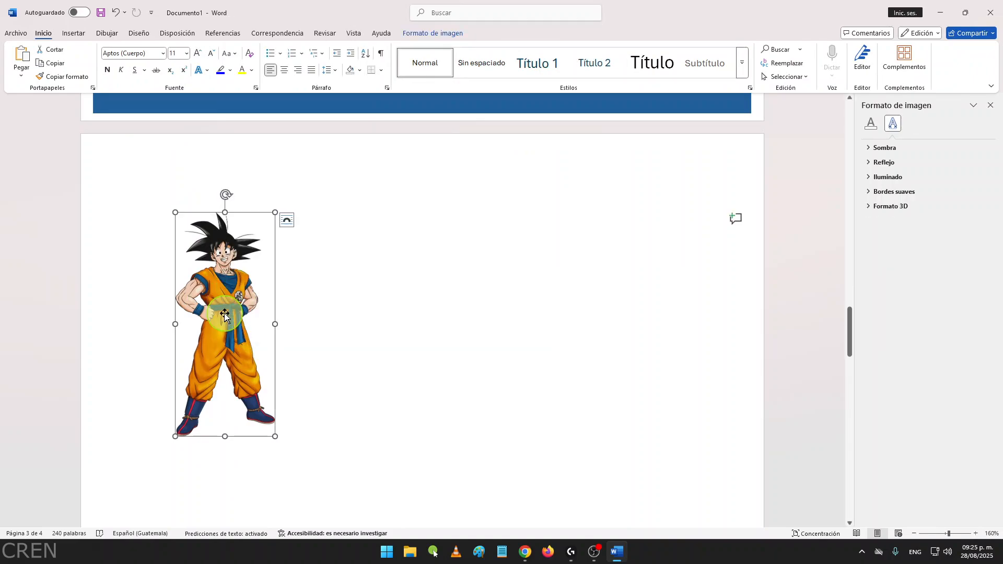
{"action": "right_click", "coordinate": [226, 299]}
{"action": "mouse_move", "coordinate": [291, 254]}
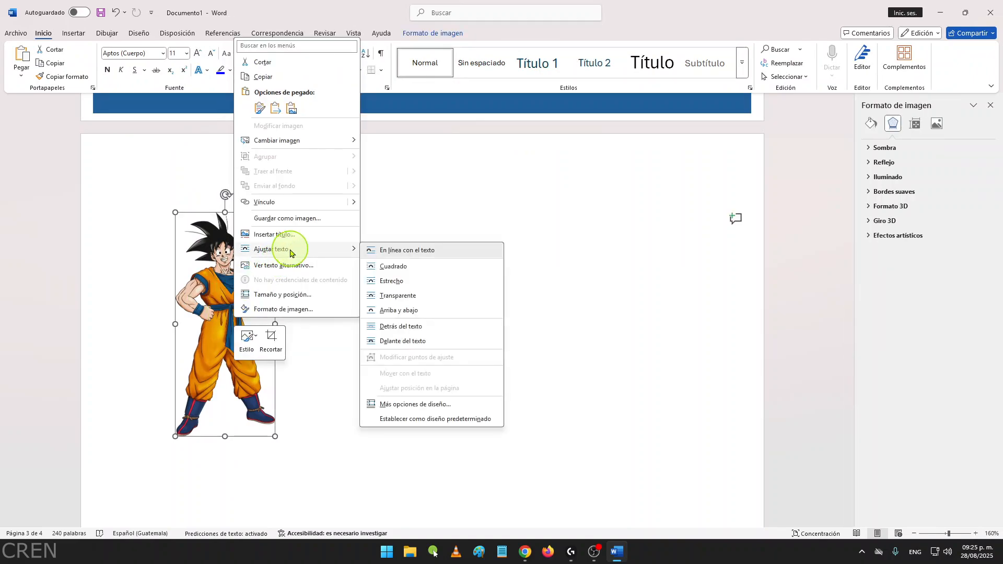
{"action": "left_click", "coordinate": [433, 340]}
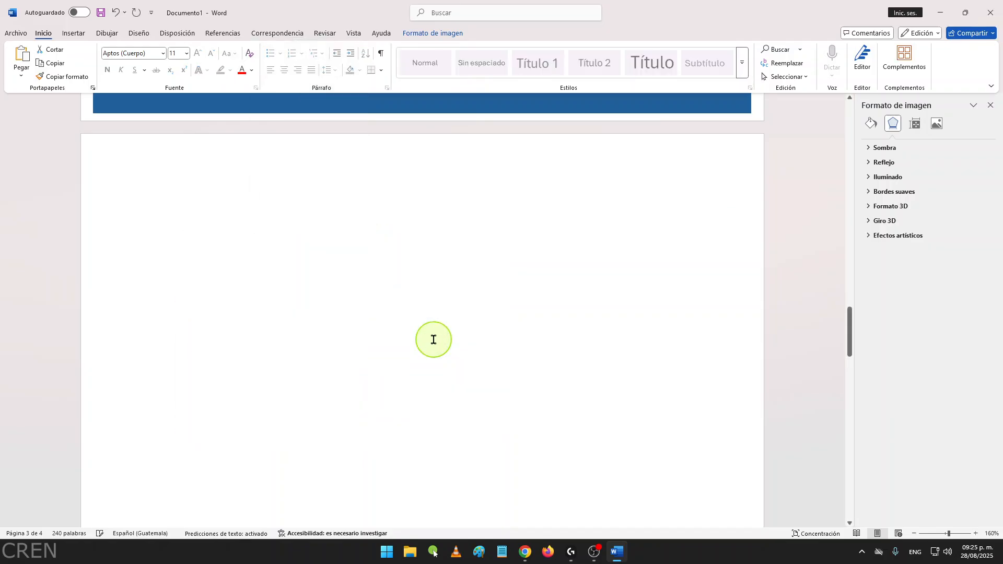
Step: Move the standing Goku picture down the page onto the right end of the large blue rectangle
{"action": "scroll", "coordinate": [425, 340], "scroll_direction": "up", "scroll_amount": 15}
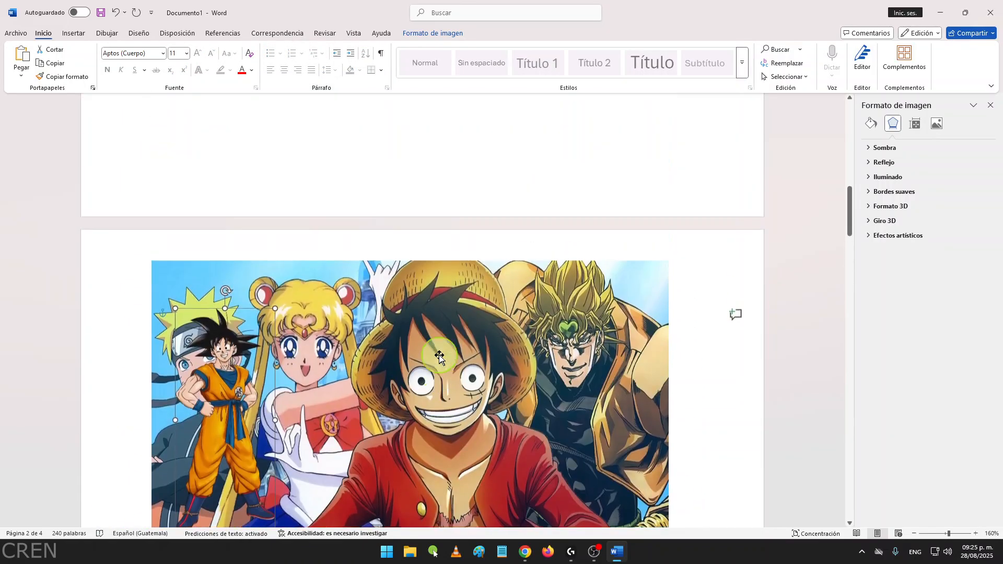
{"action": "scroll", "coordinate": [439, 357], "scroll_direction": "down", "scroll_amount": 3}
{"action": "left_click_drag", "start_coordinate": [225, 208], "coordinate": [456, 368]}
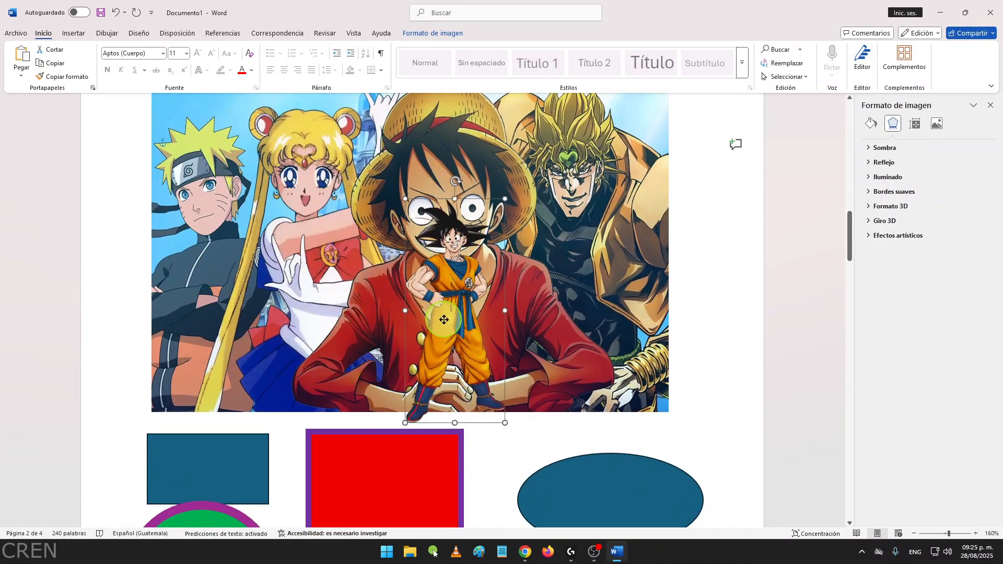
{"action": "scroll", "coordinate": [454, 282], "scroll_direction": "down", "scroll_amount": 4}
{"action": "left_click_drag", "start_coordinate": [451, 131], "coordinate": [547, 339]}
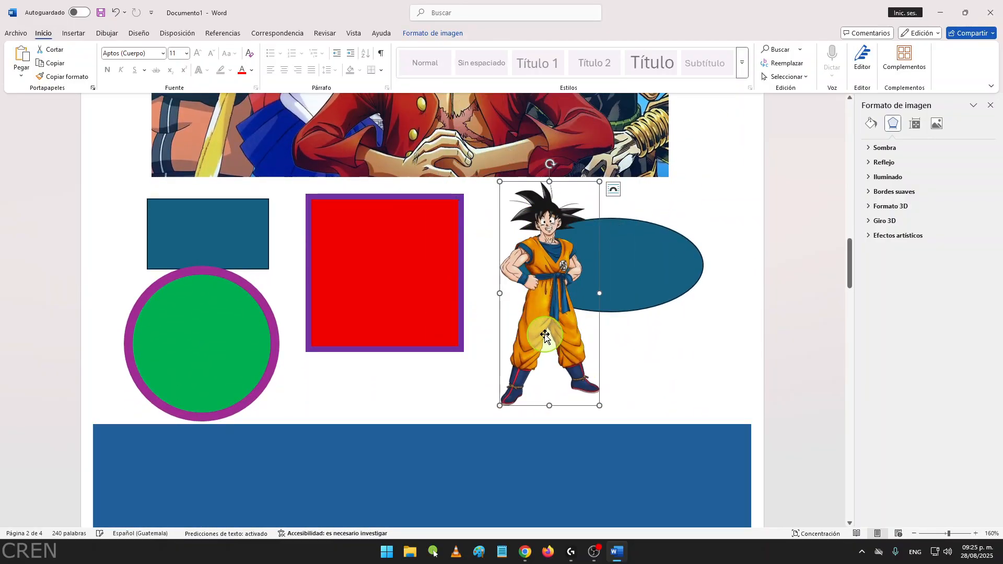
{"action": "scroll", "coordinate": [551, 291], "scroll_direction": "down", "scroll_amount": 4}
{"action": "left_click_drag", "start_coordinate": [543, 117], "coordinate": [646, 364]}
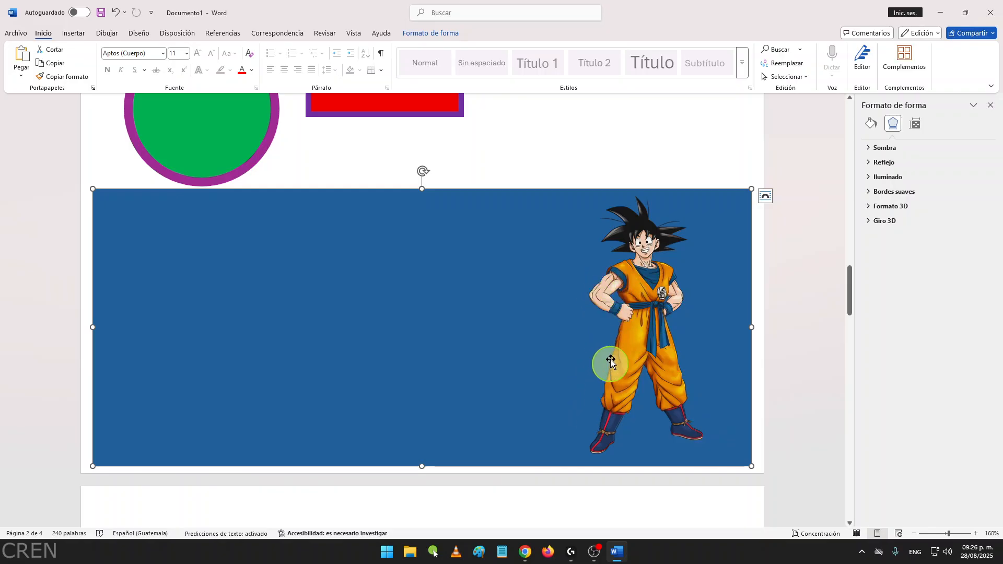
{"action": "left_click", "coordinate": [633, 303]}
{"action": "left_click_drag", "start_coordinate": [633, 303], "coordinate": [647, 305]}
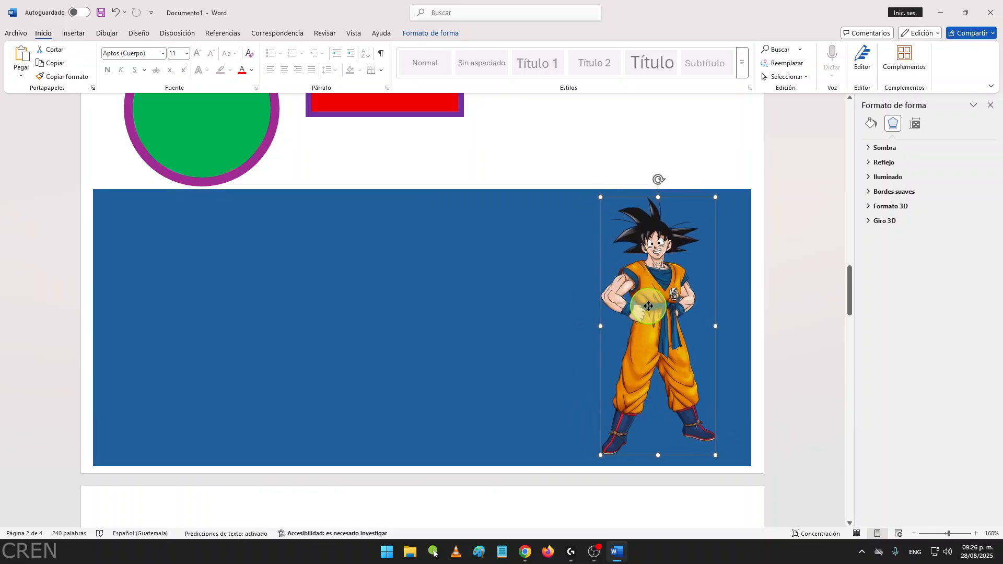
Step: Paste the transparent young Goku picture making a peace sign and shrink it to about half its size
{"action": "left_click", "coordinate": [673, 483]}
{"action": "key", "text": "ctrl+v"}
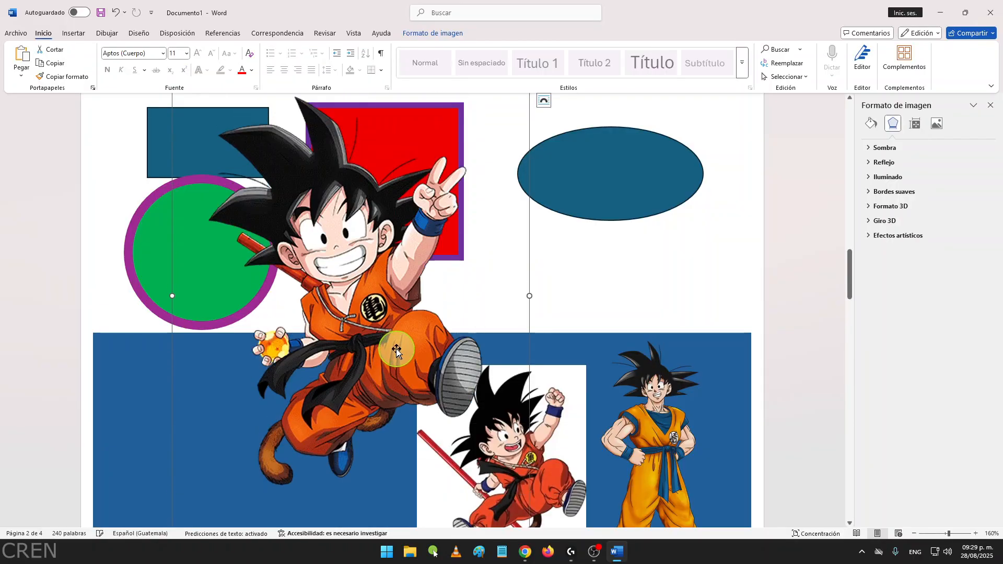
{"action": "scroll", "coordinate": [485, 299], "scroll_direction": "down", "scroll_amount": 4}
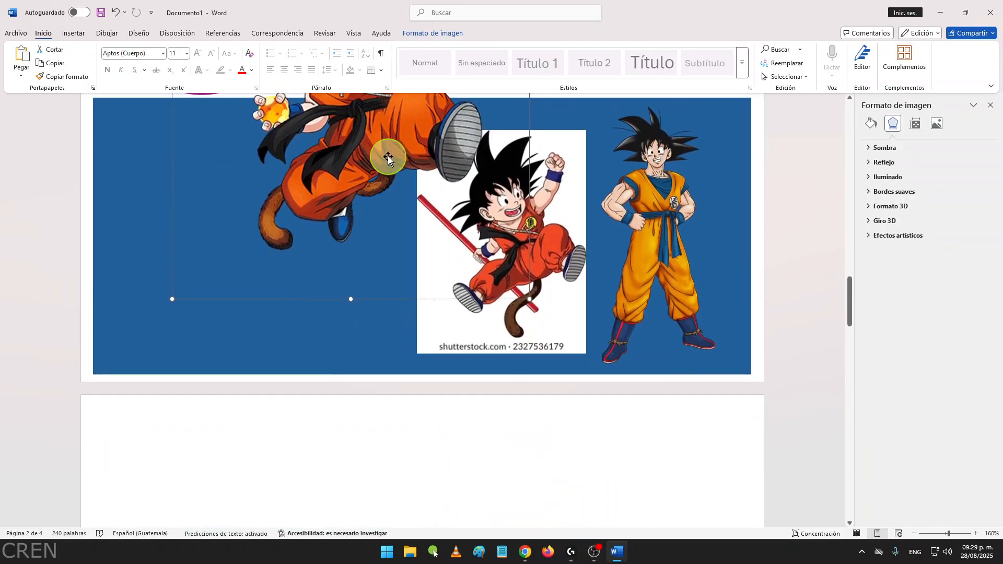
{"action": "scroll", "coordinate": [485, 299], "scroll_direction": "up", "scroll_amount": 4}
{"action": "left_click_drag", "start_coordinate": [482, 98], "coordinate": [304, 327]}
Step: Position the transparent young Goku picture on the blue rectangle, just left of the white-background Goku picture
{"action": "scroll", "coordinate": [305, 403], "scroll_direction": "down", "scroll_amount": 3}
{"action": "left_click_drag", "start_coordinate": [226, 271], "coordinate": [295, 252]}
{"action": "left_click", "coordinate": [492, 479]}
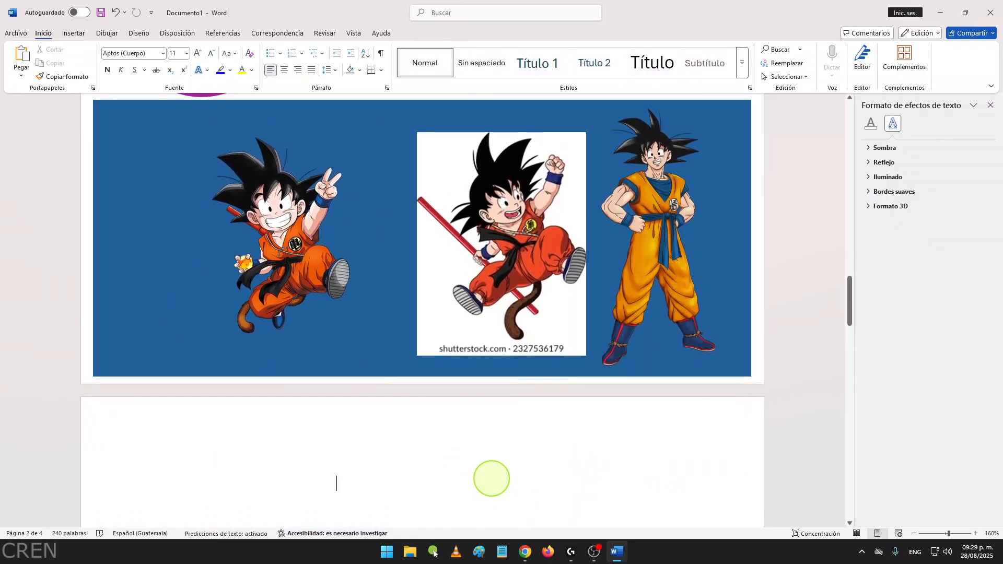
{"action": "left_click_drag", "start_coordinate": [287, 225], "coordinate": [332, 231]}
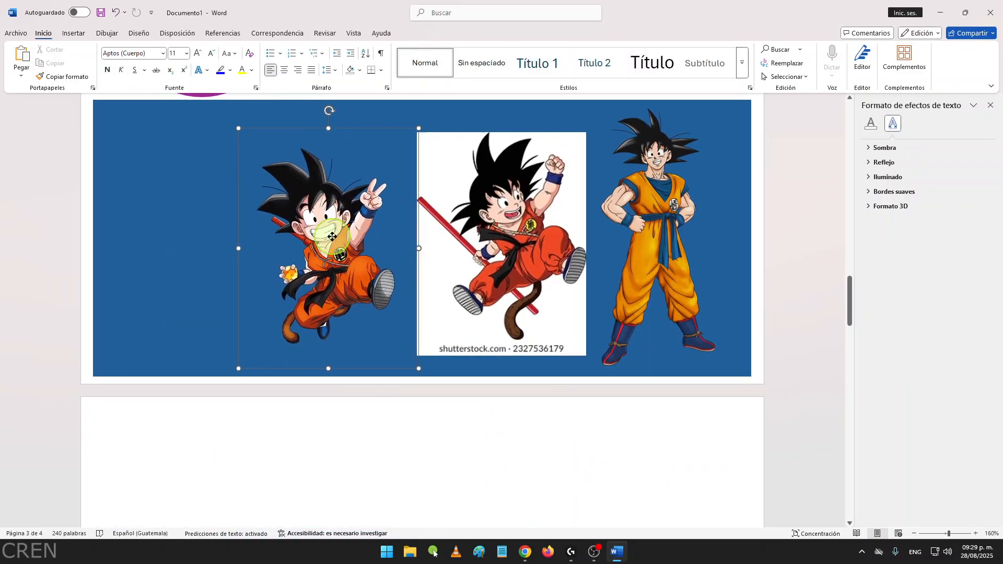
{"action": "left_click", "coordinate": [410, 477]}
Step: Close the Formato de efectos de texto pane
{"action": "scroll", "coordinate": [293, 188], "scroll_direction": "up", "scroll_amount": 1}
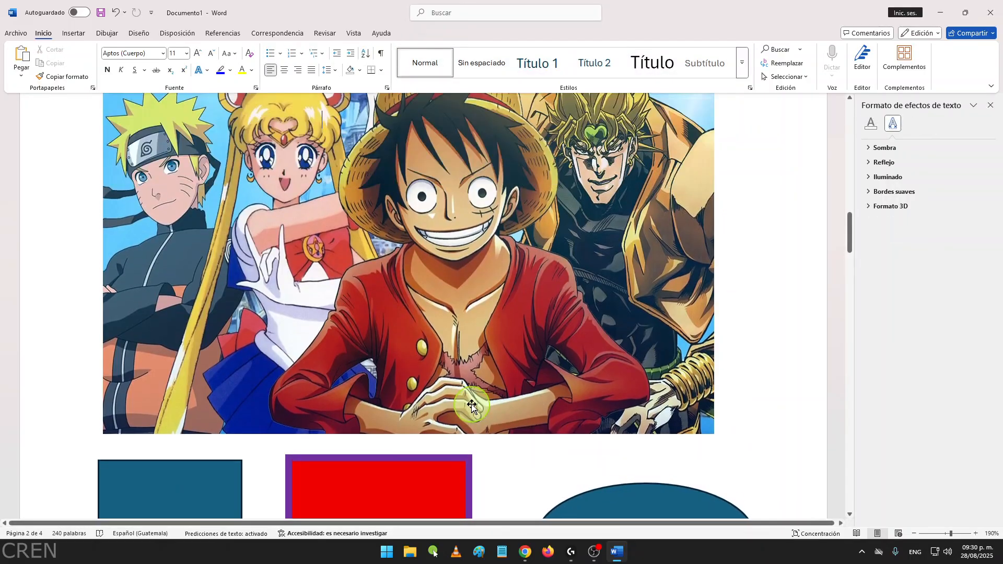
{"action": "scroll", "coordinate": [473, 406], "scroll_direction": "up", "scroll_amount": 5}
{"action": "scroll", "coordinate": [507, 349], "scroll_direction": "down", "scroll_amount": 4}
{"action": "scroll", "coordinate": [510, 348], "scroll_direction": "down", "scroll_amount": 10}
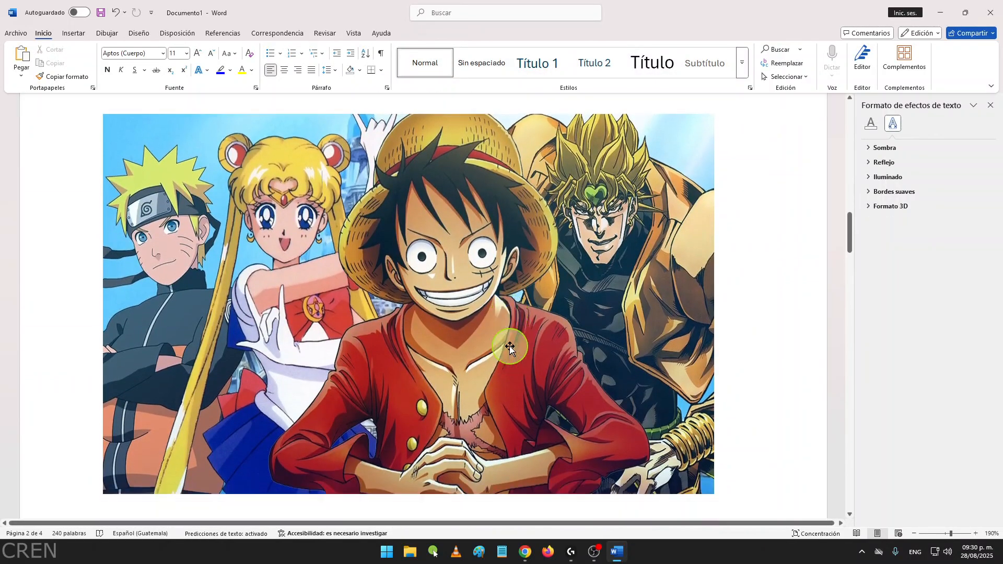
{"action": "scroll", "coordinate": [521, 347], "scroll_direction": "up", "scroll_amount": 3}
{"action": "scroll", "coordinate": [521, 347], "scroll_direction": "up", "scroll_amount": 1}
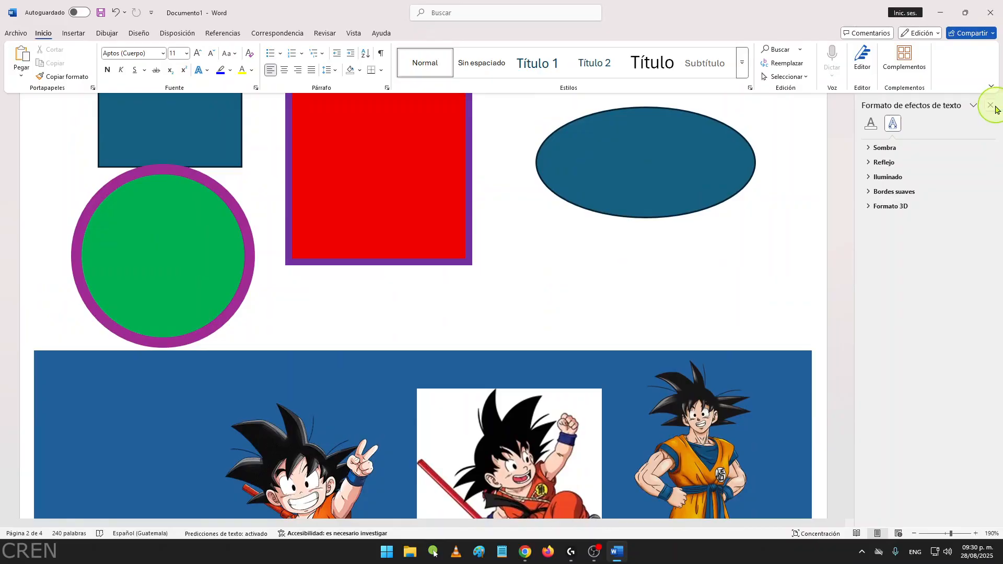
{"action": "left_click", "coordinate": [991, 105]}
Step: Review the whole document, from the formatted nature text to the anime picture, shapes and Goku pictures
{"action": "scroll", "coordinate": [385, 349], "scroll_direction": "up", "scroll_amount": 5}
{"action": "scroll", "coordinate": [387, 349], "scroll_direction": "down", "scroll_amount": 5}
{"action": "scroll", "coordinate": [387, 349], "scroll_direction": "down", "scroll_amount": 10}
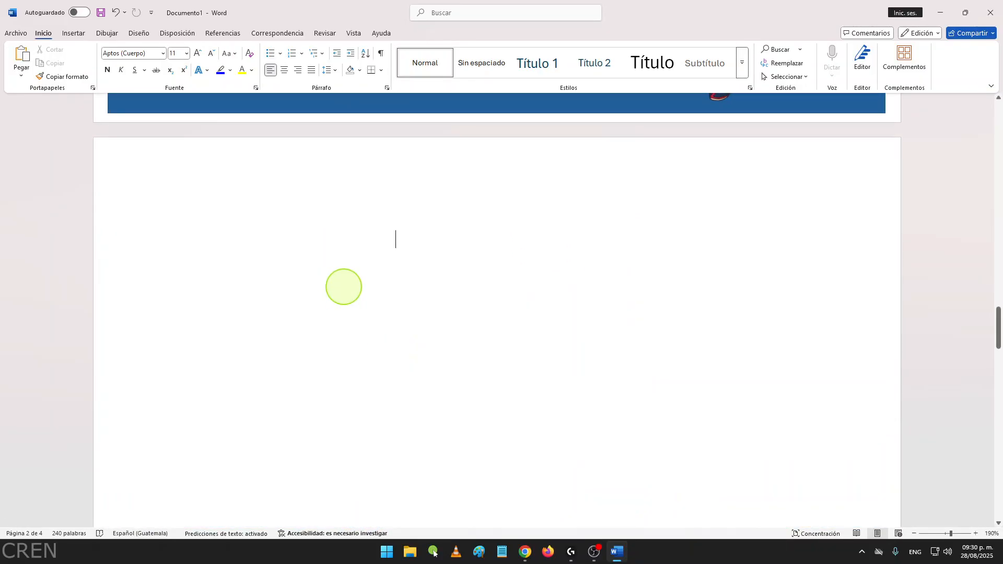
{"action": "scroll", "coordinate": [426, 355], "scroll_direction": "up", "scroll_amount": 3}
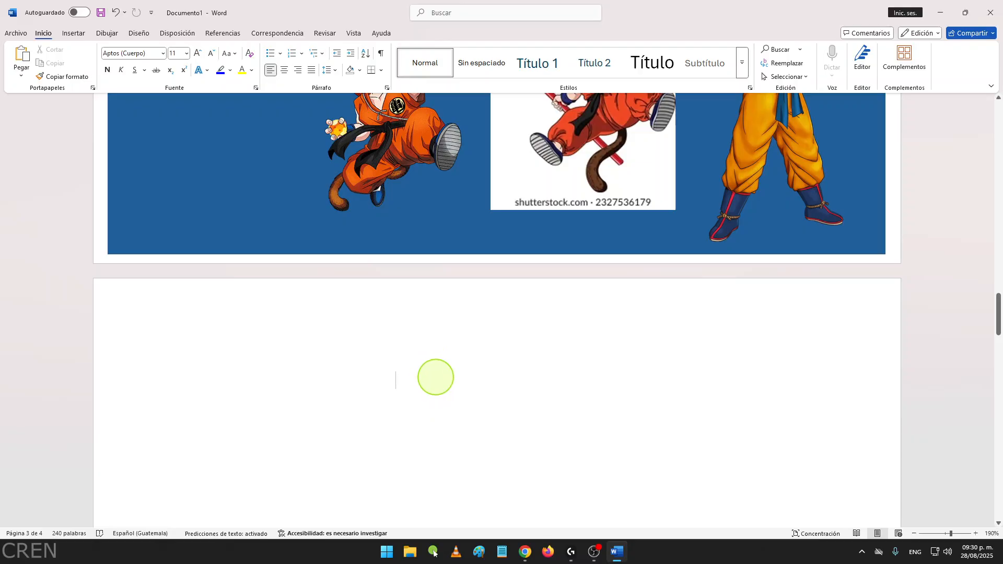
{"action": "scroll", "coordinate": [436, 378], "scroll_direction": "down", "scroll_amount": 3, "text": "ctrl"}
{"action": "scroll", "coordinate": [435, 377], "scroll_direction": "up", "scroll_amount": 4}
{"action": "left_click_drag", "start_coordinate": [1001, 293], "coordinate": [999, 322]}
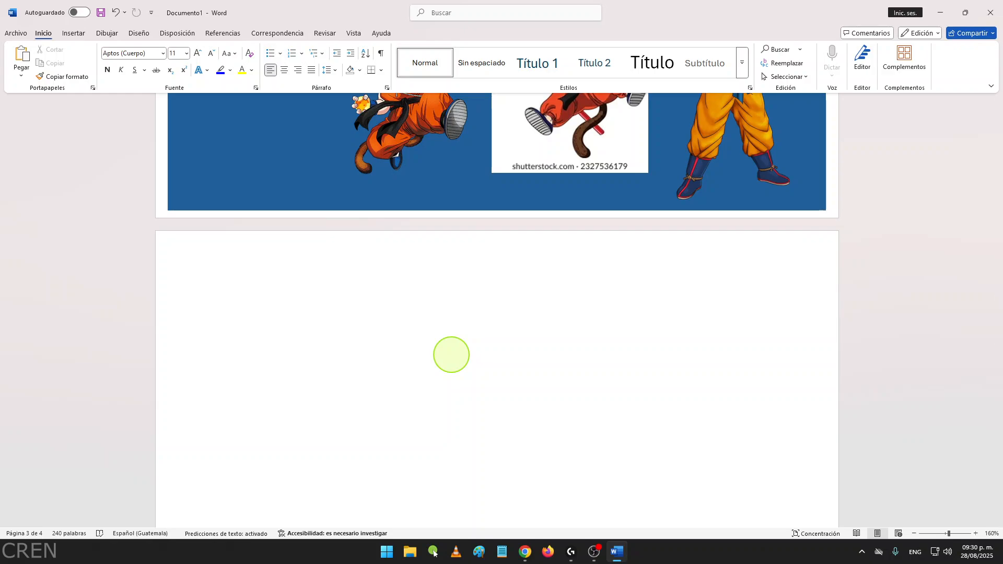
{"action": "scroll", "coordinate": [922, 327], "scroll_direction": "up", "scroll_amount": 3}
{"action": "left_click_drag", "start_coordinate": [998, 308], "coordinate": [997, 147]}
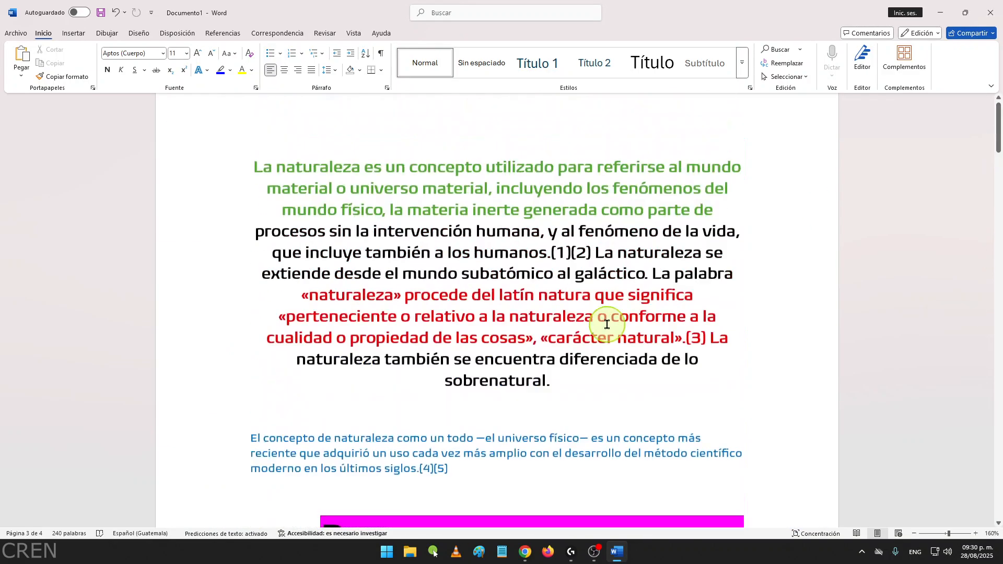
{"action": "scroll", "coordinate": [605, 323], "scroll_direction": "up", "scroll_amount": 1}
{"action": "scroll", "coordinate": [604, 324], "scroll_direction": "down", "scroll_amount": 2}
{"action": "scroll", "coordinate": [604, 324], "scroll_direction": "down", "scroll_amount": 20}
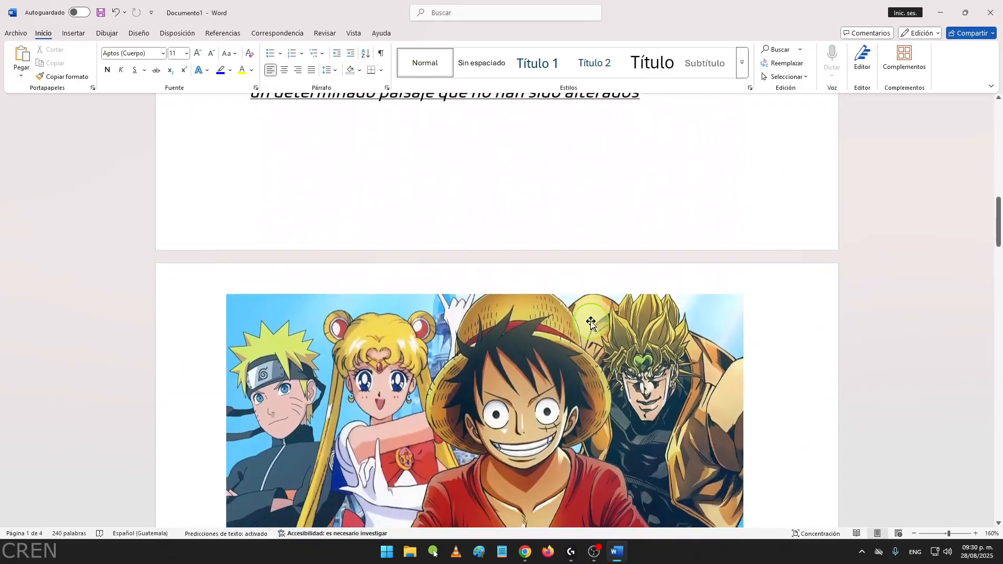
{"action": "scroll", "coordinate": [592, 324], "scroll_direction": "down", "scroll_amount": 3}
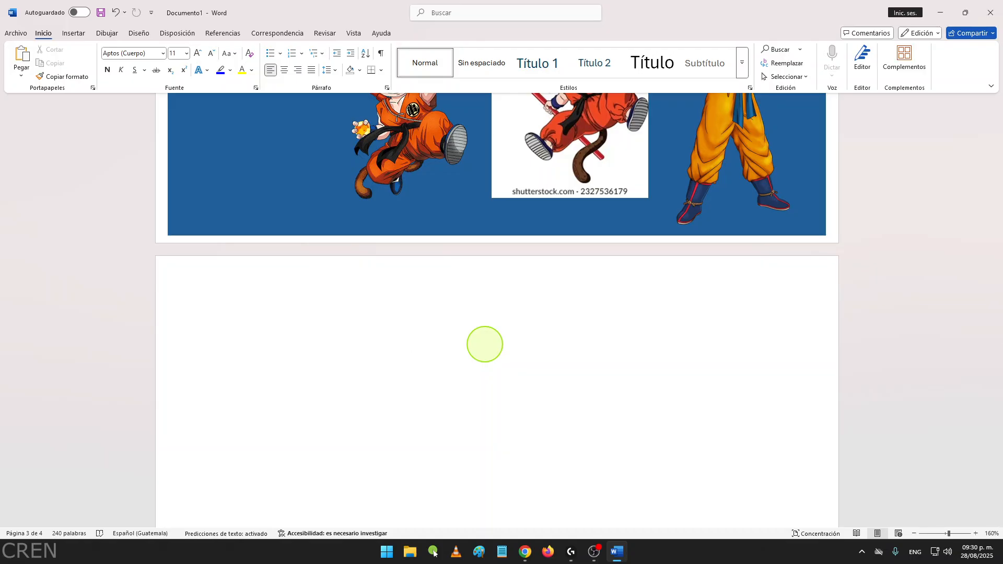
{"action": "scroll", "coordinate": [485, 344], "scroll_direction": "down", "scroll_amount": 1}
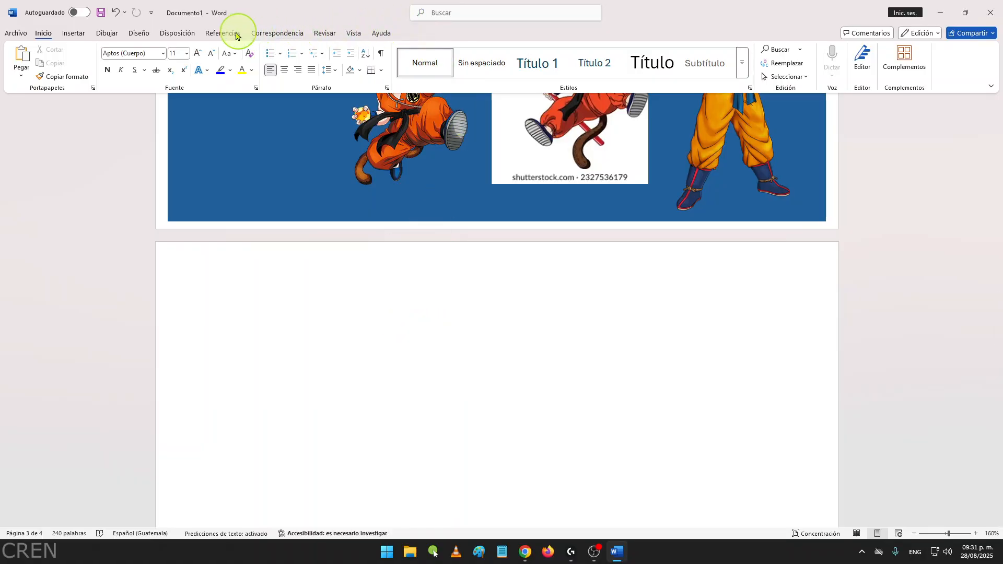
Step: Insert a table with four columns and three rows on the blank page and place the cursor in its first cell
{"action": "left_click", "coordinate": [74, 33]}
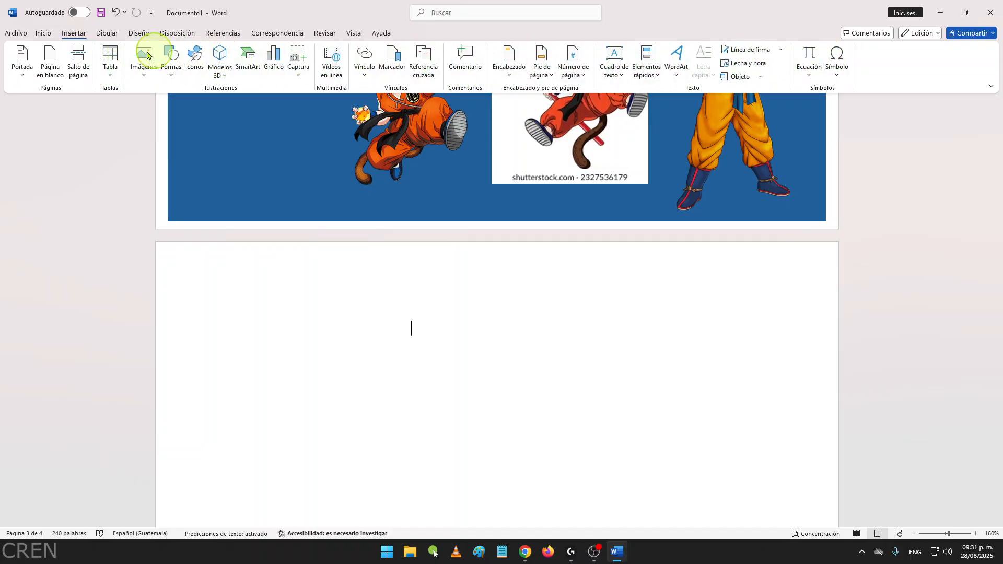
{"action": "left_click", "coordinate": [111, 76]}
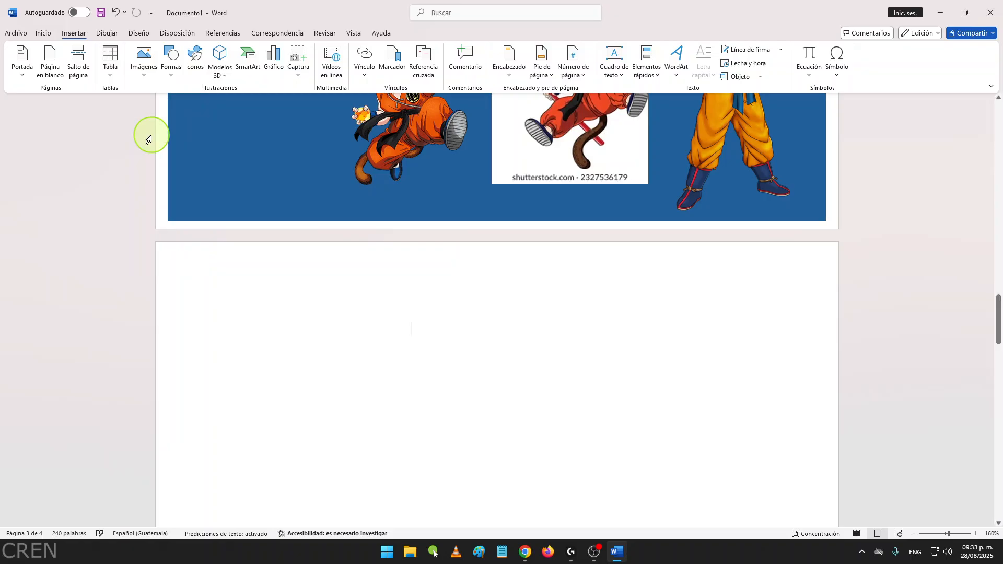
{"action": "left_click", "coordinate": [152, 139]}
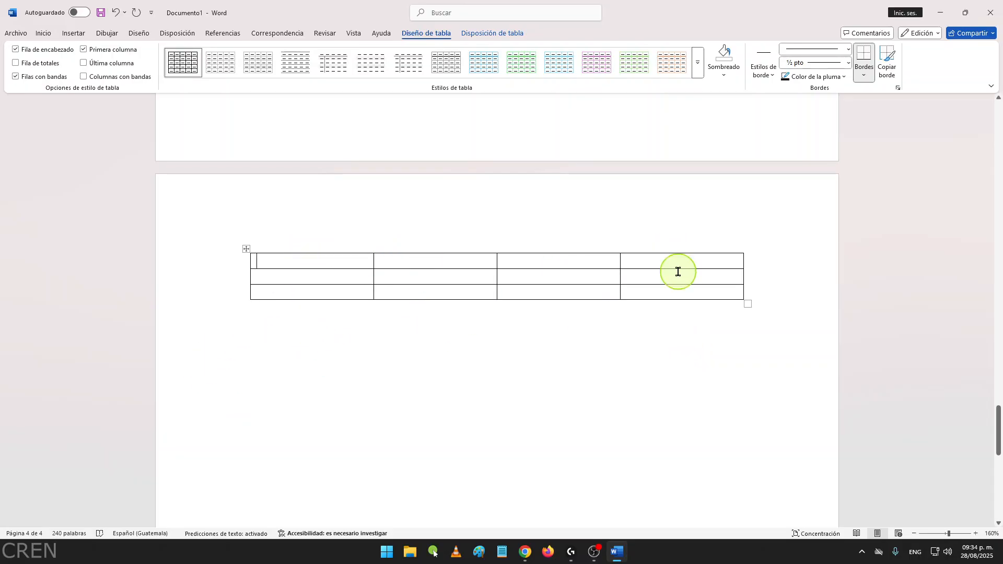
{"action": "left_click", "coordinate": [295, 263]}
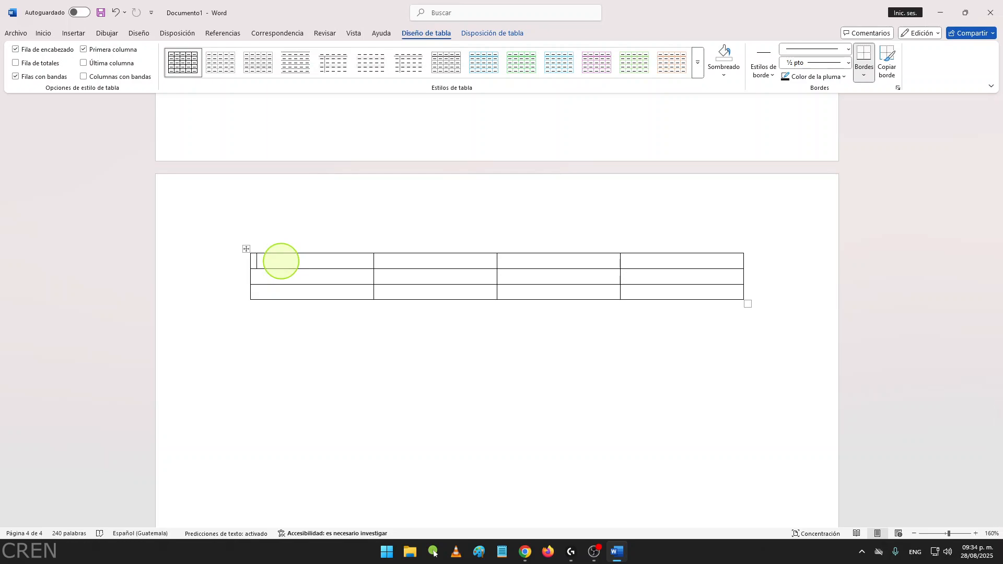
Step: Delete the entire four-column, three-row table from the blank page
{"action": "left_click", "coordinate": [325, 262]}
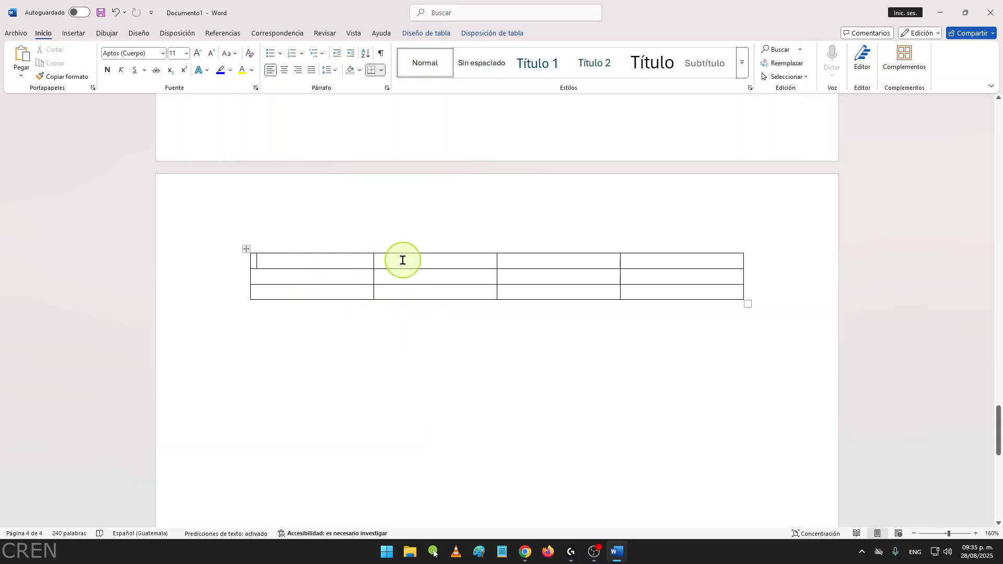
{"action": "left_click", "coordinate": [424, 260]}
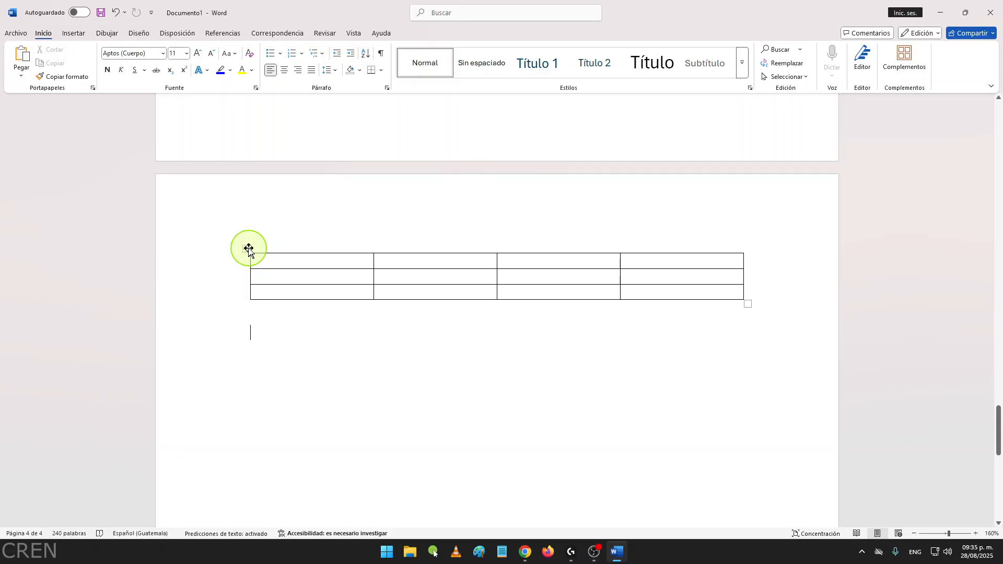
{"action": "key", "text": "Left"}
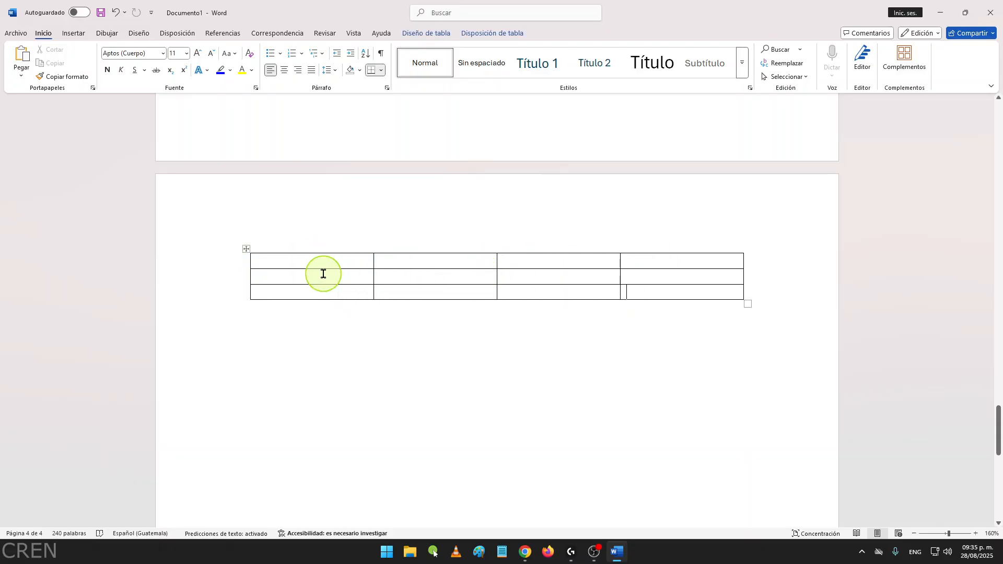
{"action": "left_click", "coordinate": [245, 249]}
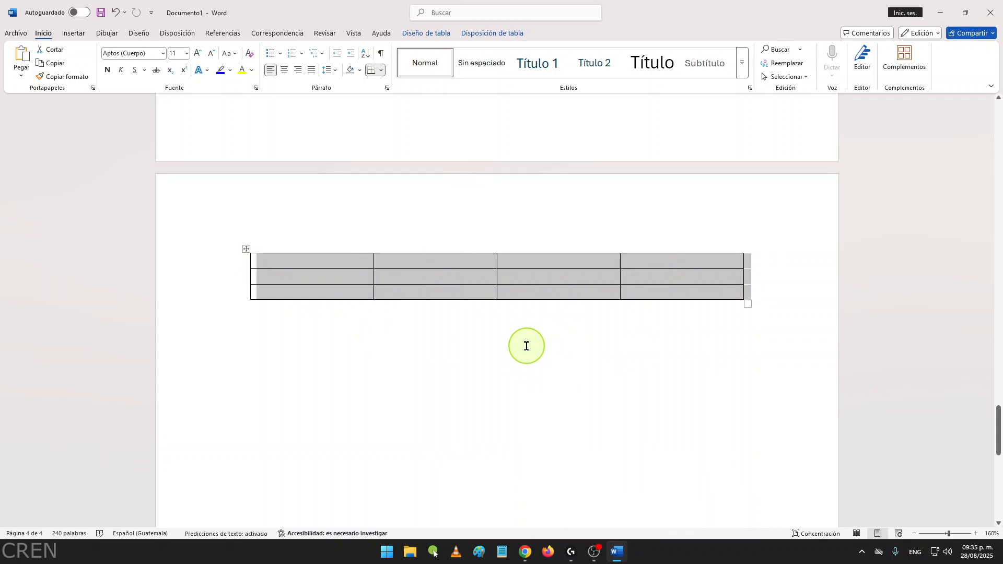
{"action": "key", "text": "BackSpace"}
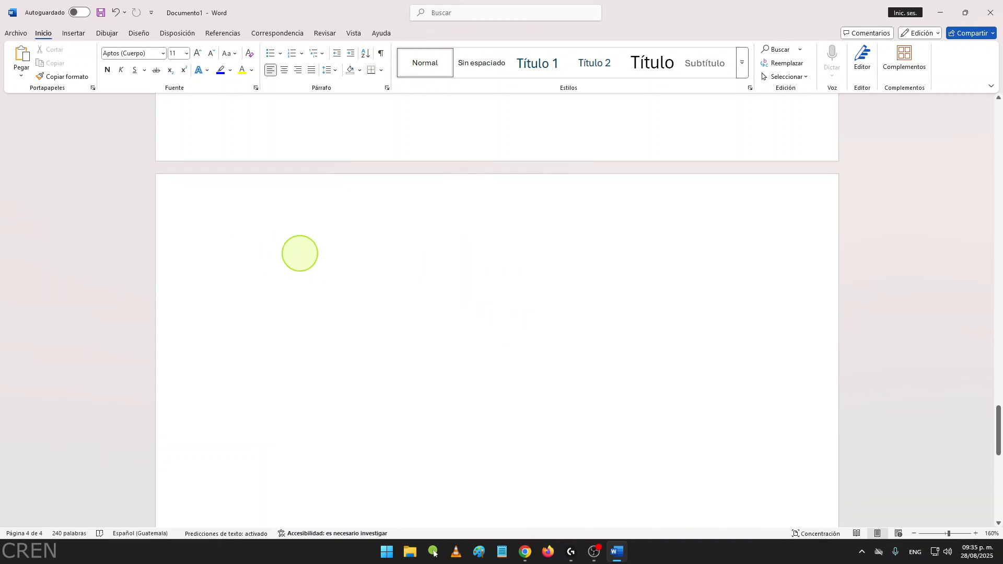
Step: Insert a table with 8 columns and 18 rows on the last page by entering its exact dimensions
{"action": "left_click", "coordinate": [73, 34]}
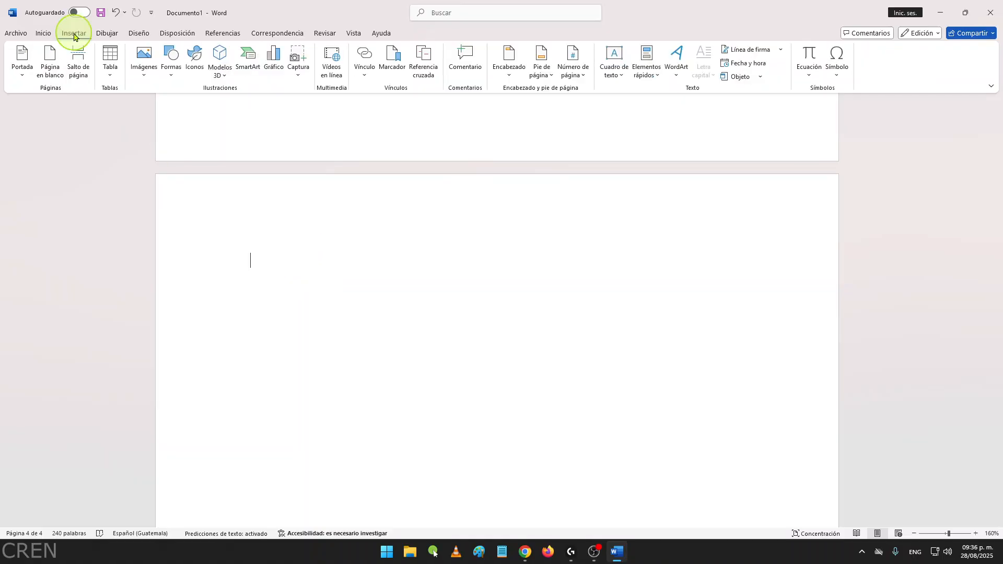
{"action": "left_click", "coordinate": [110, 73]}
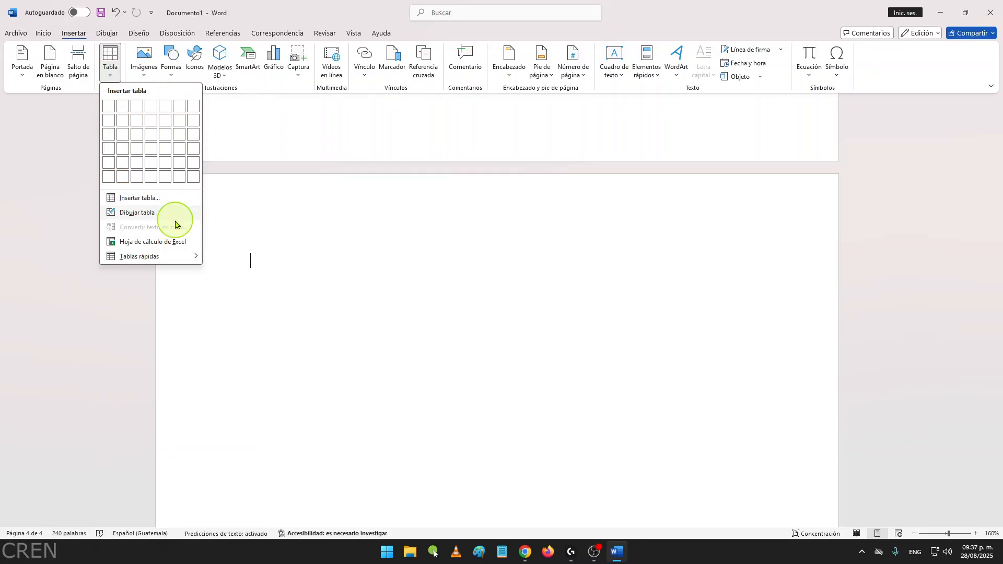
{"action": "left_click", "coordinate": [167, 201]}
{"action": "left_click_drag", "start_coordinate": [495, 209], "coordinate": [507, 243]}
{"action": "left_click", "coordinate": [535, 265]}
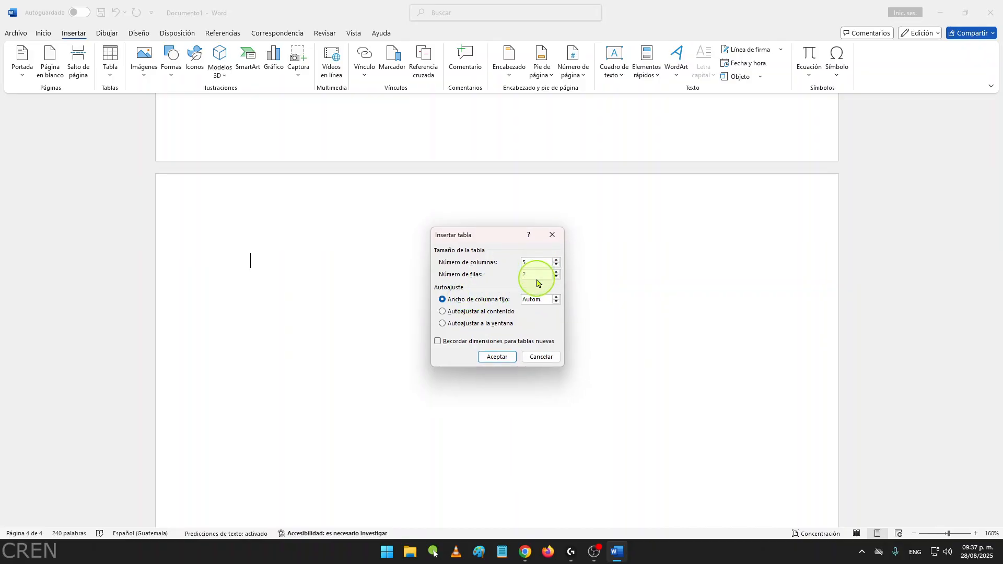
{"action": "left_click_drag", "start_coordinate": [503, 238], "coordinate": [494, 240]}
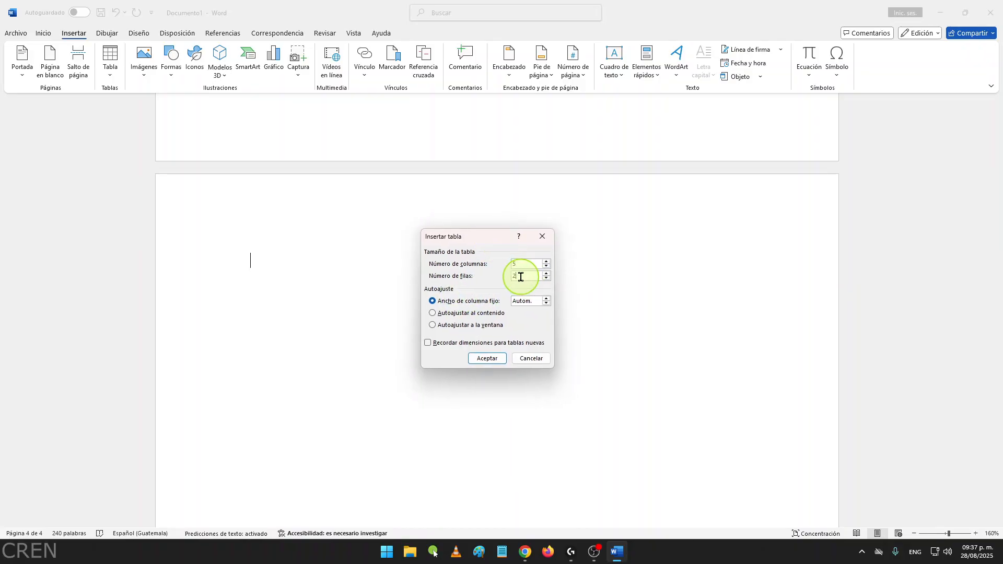
{"action": "left_click_drag", "start_coordinate": [480, 238], "coordinate": [478, 252]}
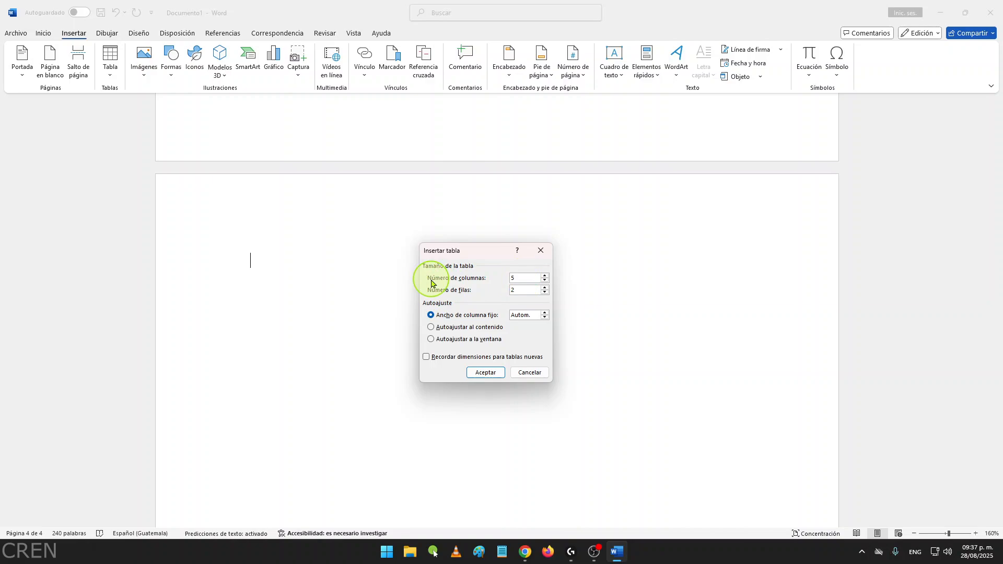
{"action": "left_click", "coordinate": [480, 282]}
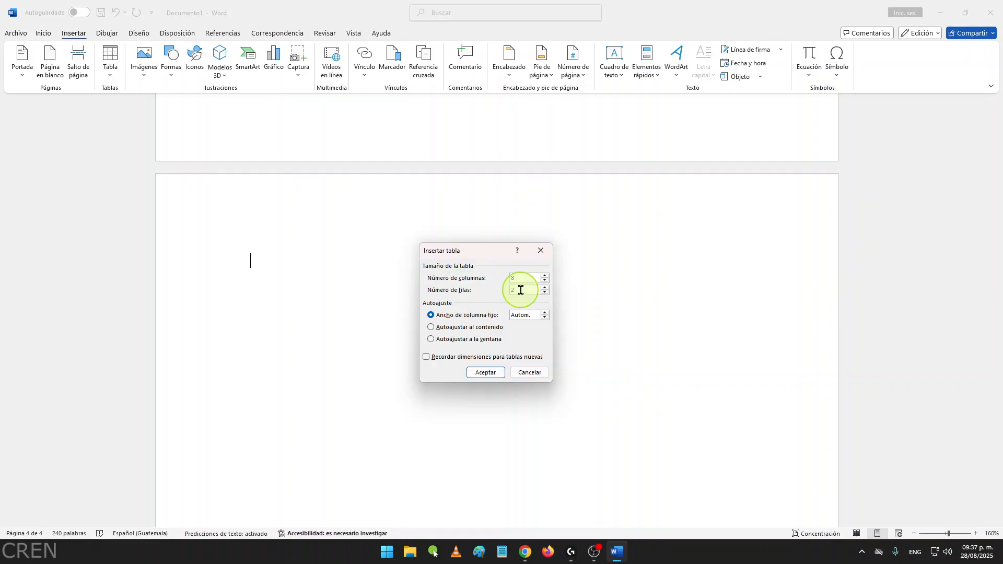
{"action": "type", "text": "8"}
{"action": "left_click", "coordinate": [462, 291]}
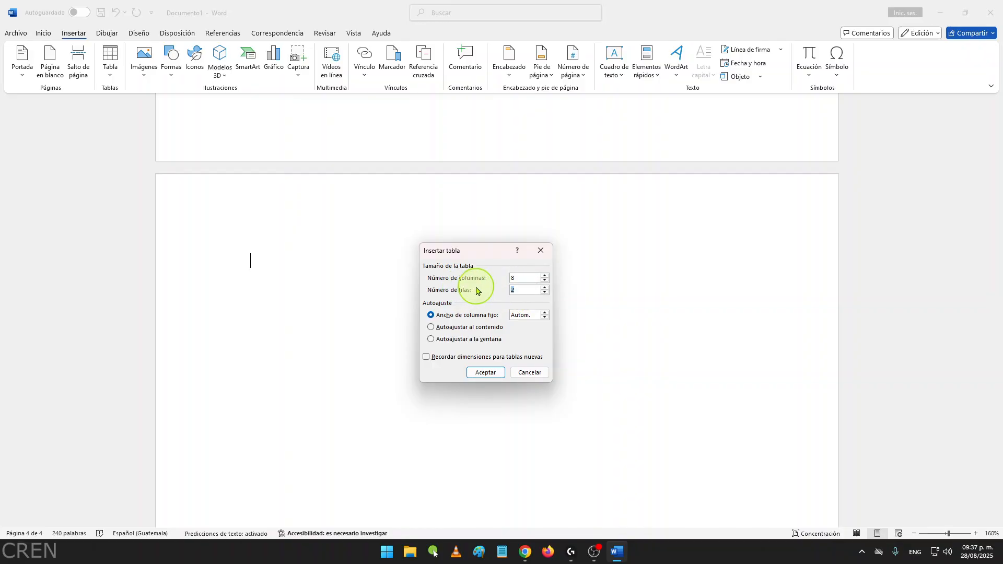
{"action": "type", "text": "18"}
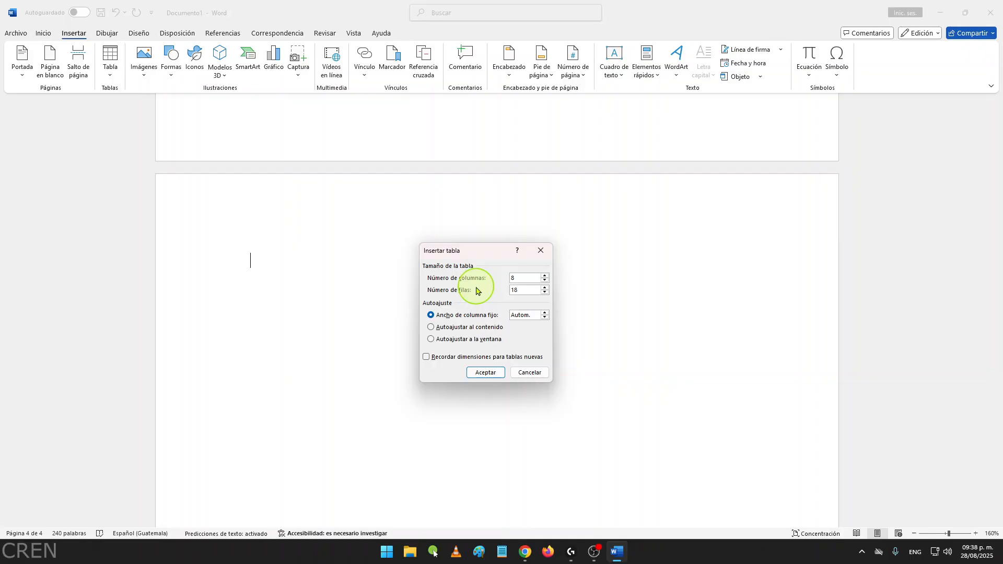
{"action": "left_click", "coordinate": [486, 373]}
Step: Move the eight-column table from the last page to the blank third page and delete it
{"action": "scroll", "coordinate": [502, 340], "scroll_direction": "down", "scroll_amount": 1}
{"action": "scroll", "coordinate": [502, 341], "scroll_direction": "up", "scroll_amount": 3}
{"action": "scroll", "coordinate": [503, 342], "scroll_direction": "down", "scroll_amount": 2}
{"action": "scroll", "coordinate": [503, 342], "scroll_direction": "down", "scroll_amount": 10}
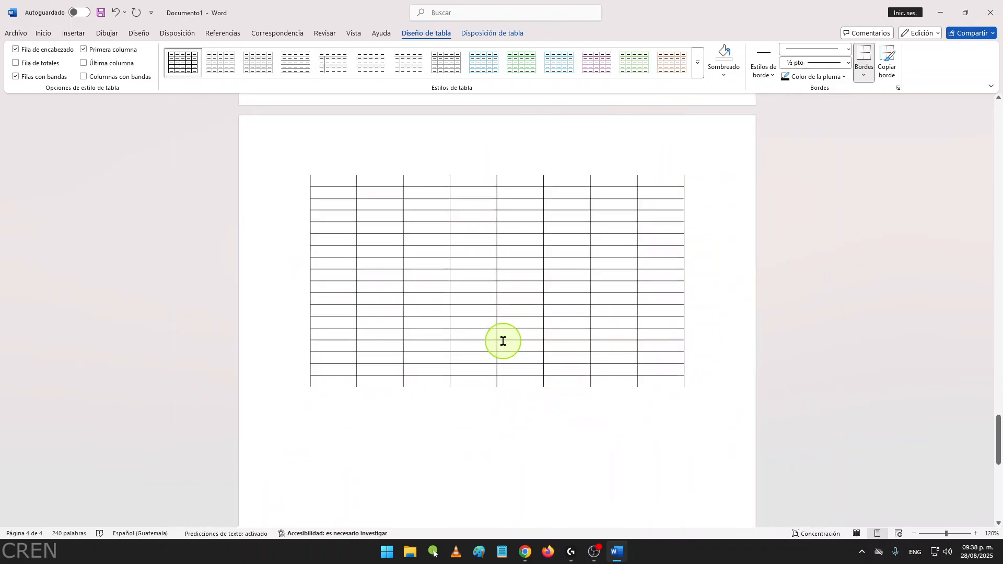
{"action": "scroll", "coordinate": [500, 345], "scroll_direction": "down", "scroll_amount": 2}
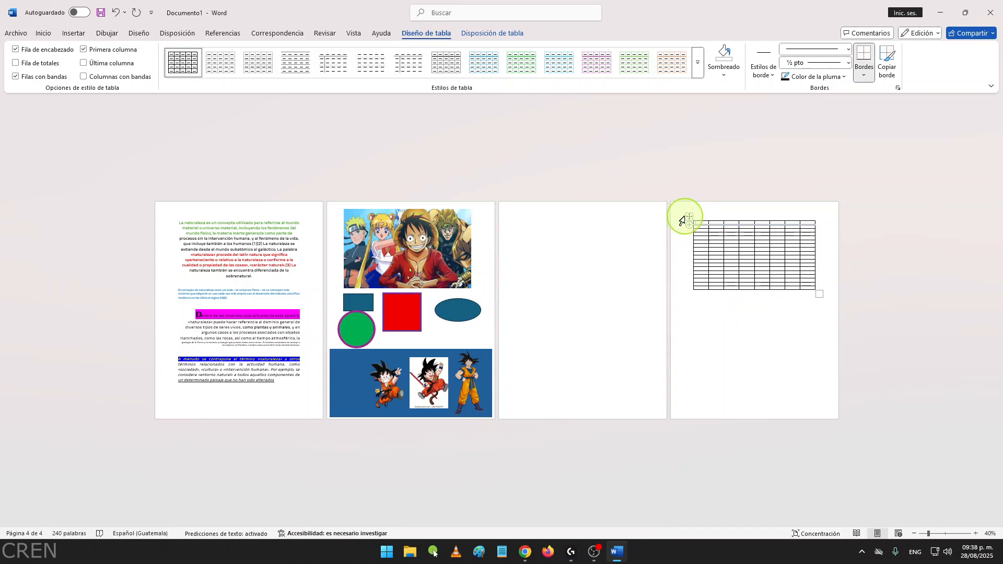
{"action": "scroll", "coordinate": [746, 276], "scroll_direction": "up", "scroll_amount": 4}
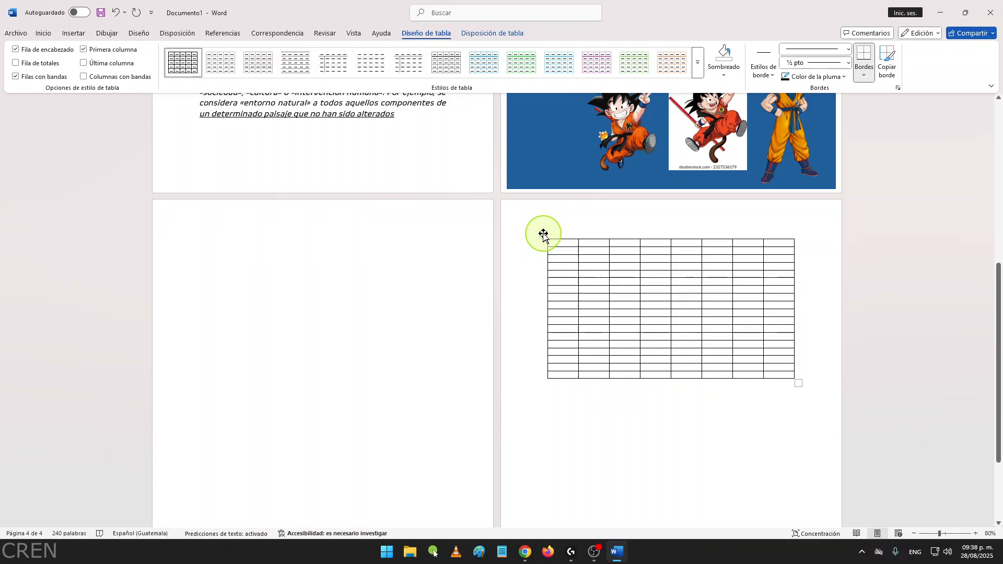
{"action": "left_click_drag", "start_coordinate": [543, 234], "coordinate": [192, 233]}
{"action": "key", "text": "BackSpace"}
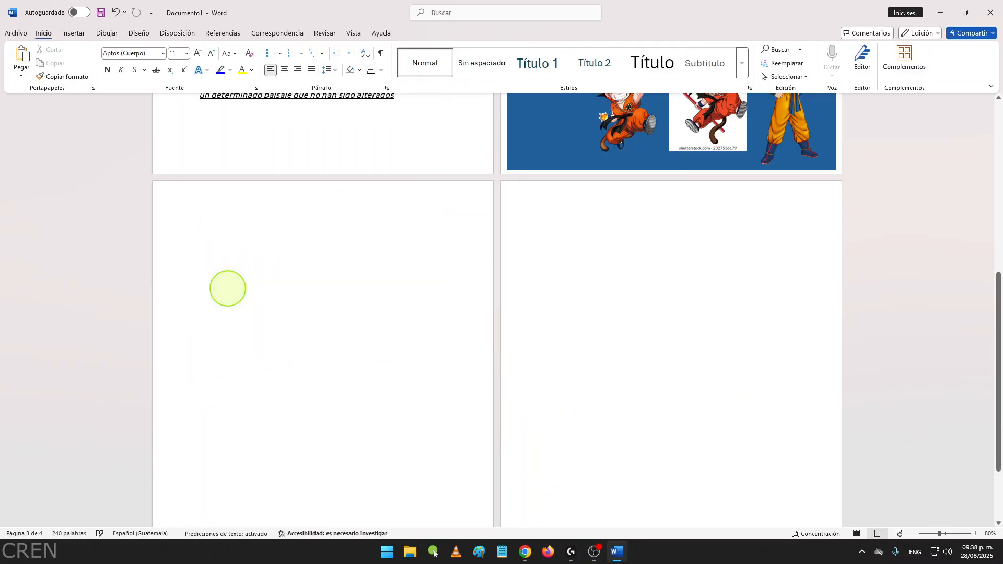
Step: Insert a table with 5 columns and 36 rows at the start of the blank third page
{"action": "double_click", "coordinate": [203, 225]}
{"action": "left_click", "coordinate": [200, 223]}
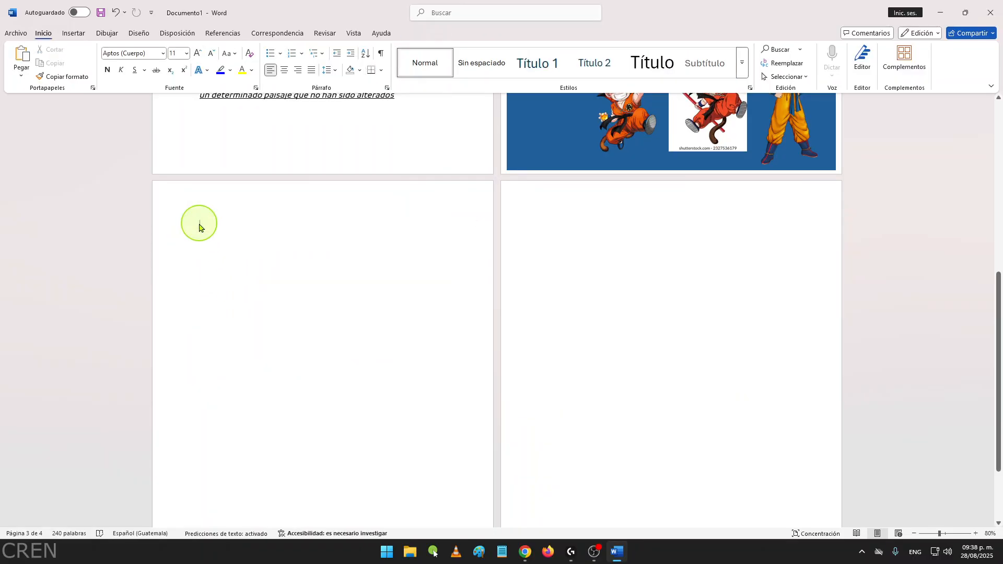
{"action": "left_click", "coordinate": [78, 35]}
{"action": "left_click", "coordinate": [110, 73]}
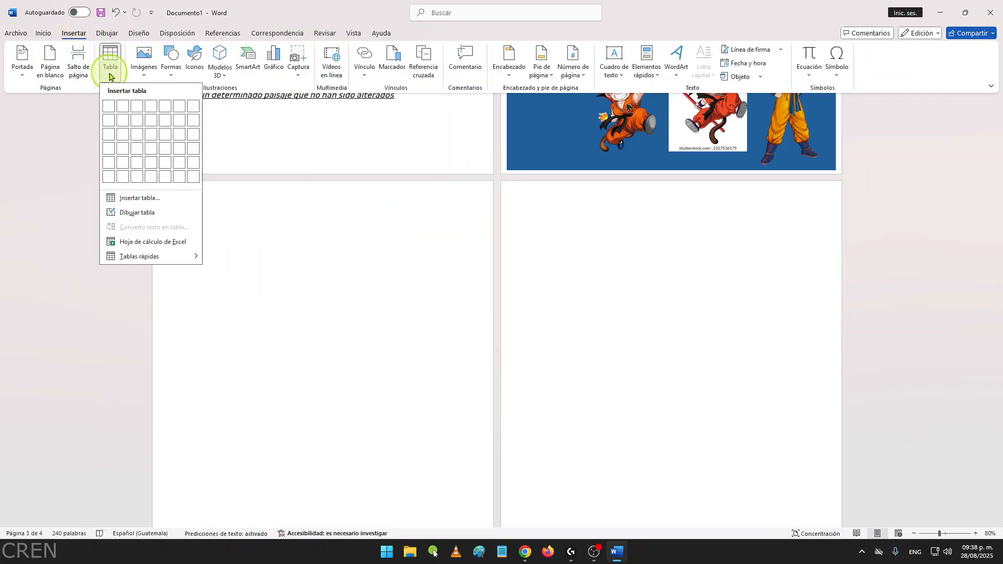
{"action": "left_click", "coordinate": [157, 198]}
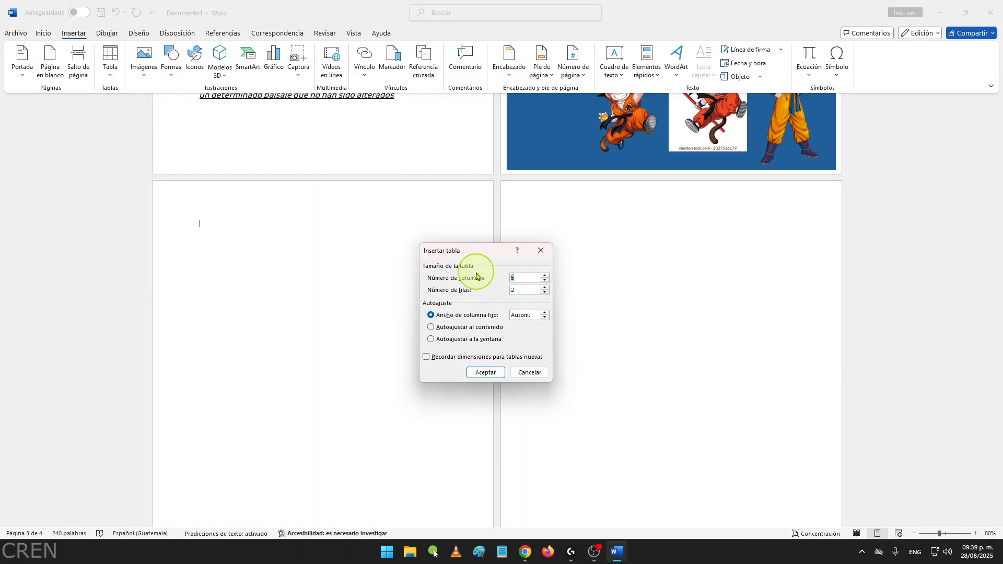
{"action": "double_click", "coordinate": [524, 291]}
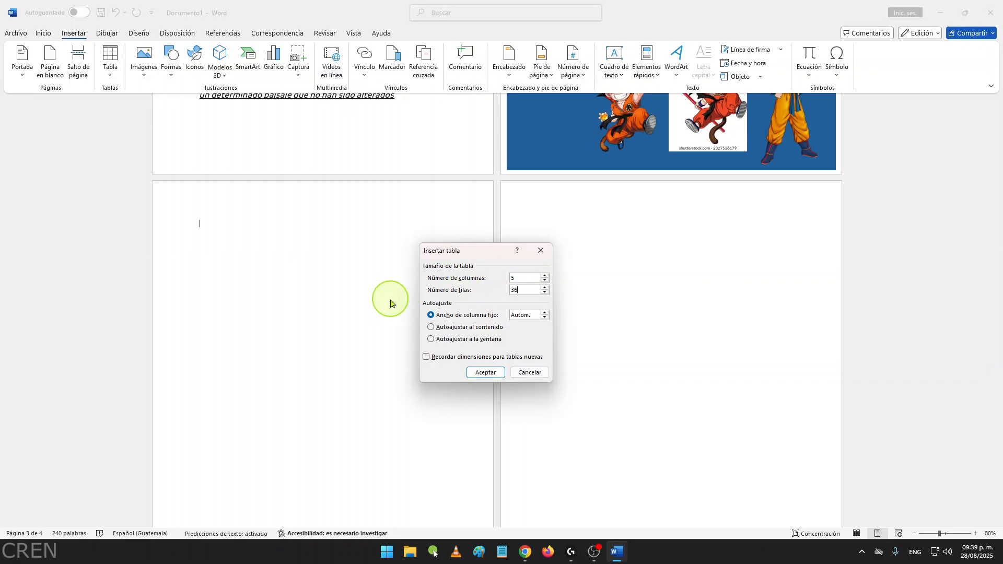
{"action": "left_click", "coordinate": [485, 372]}
Step: Fill the table's first row with the headings lunes, Martes, Miércoles, Jueves and Viernes
{"action": "scroll", "coordinate": [432, 352], "scroll_direction": "down", "scroll_amount": 2}
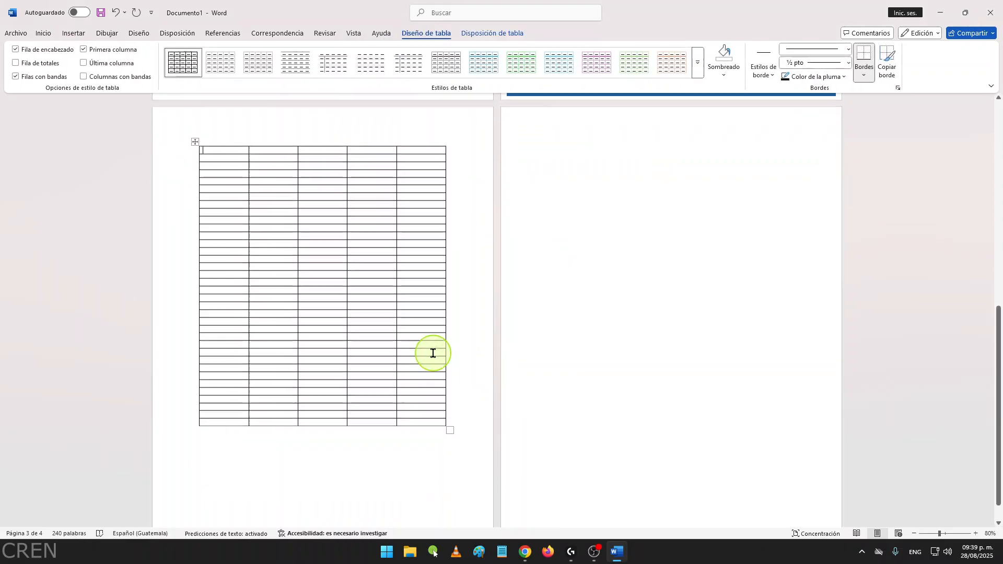
{"action": "scroll", "coordinate": [371, 327], "scroll_direction": "up", "scroll_amount": 4, "text": "ctrl"}
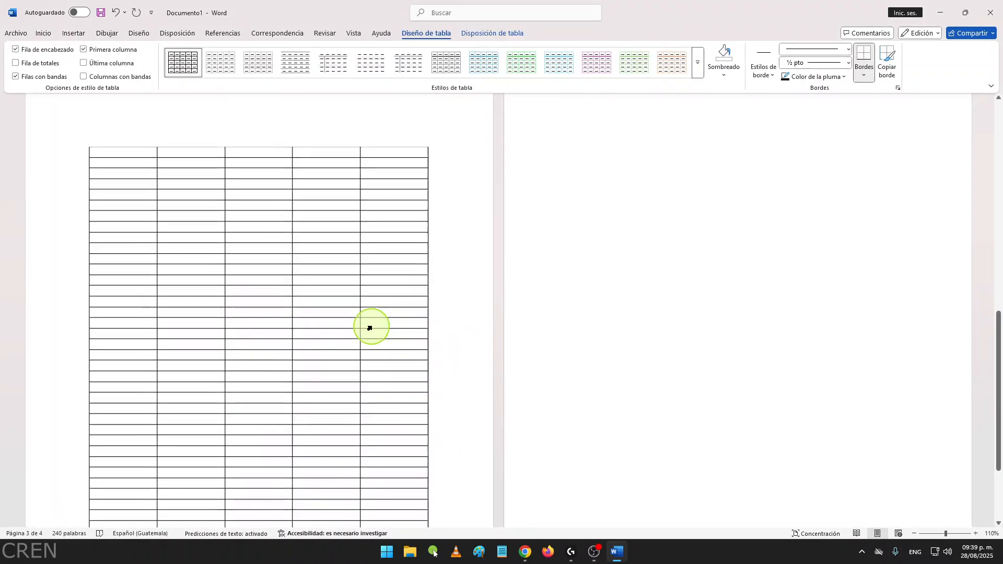
{"action": "scroll", "coordinate": [434, 320], "scroll_direction": "down", "scroll_amount": 3}
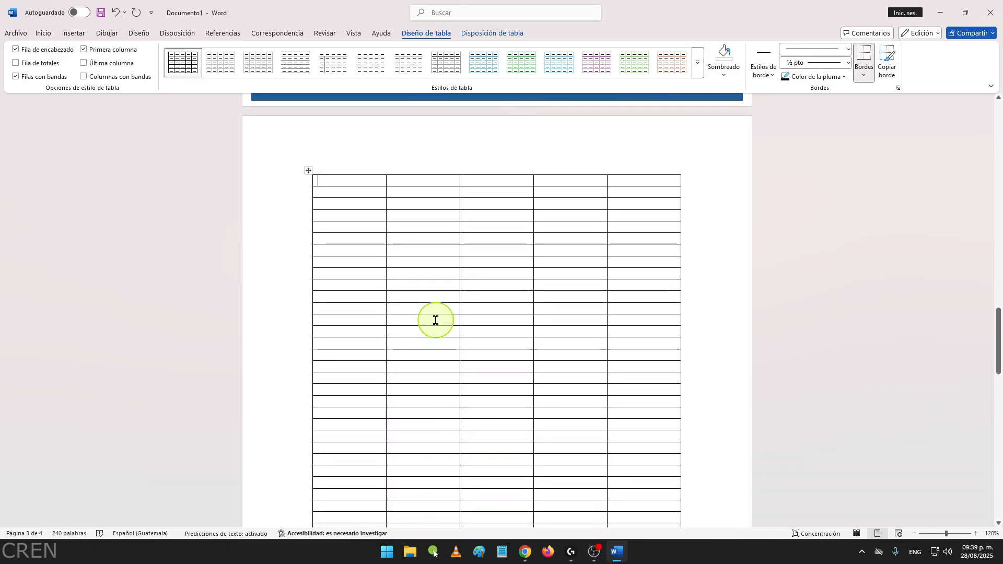
{"action": "scroll", "coordinate": [435, 320], "scroll_direction": "up", "scroll_amount": 2}
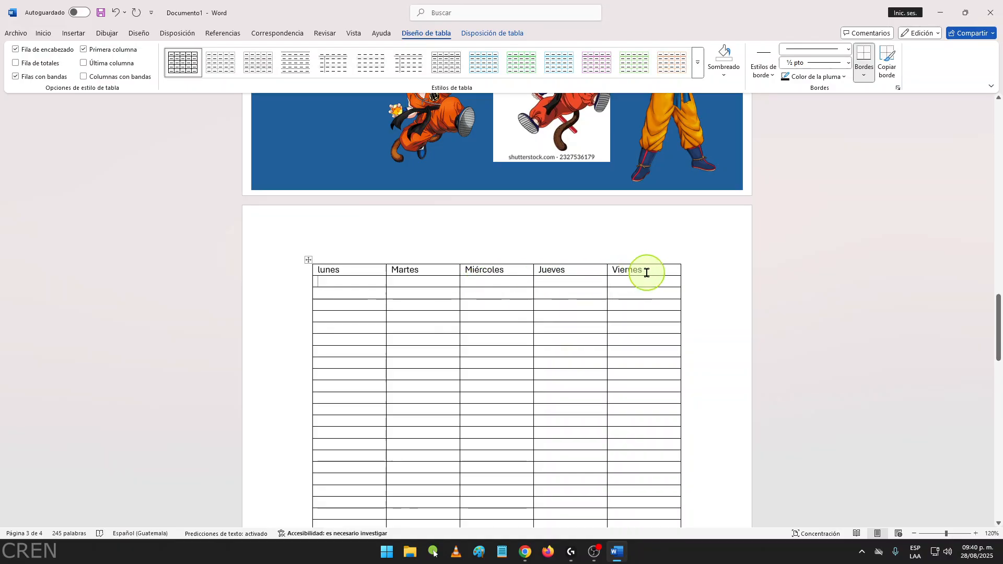
Step: Center the weekday headings in the first row of the table
{"action": "scroll", "coordinate": [601, 293], "scroll_direction": "up", "scroll_amount": 12}
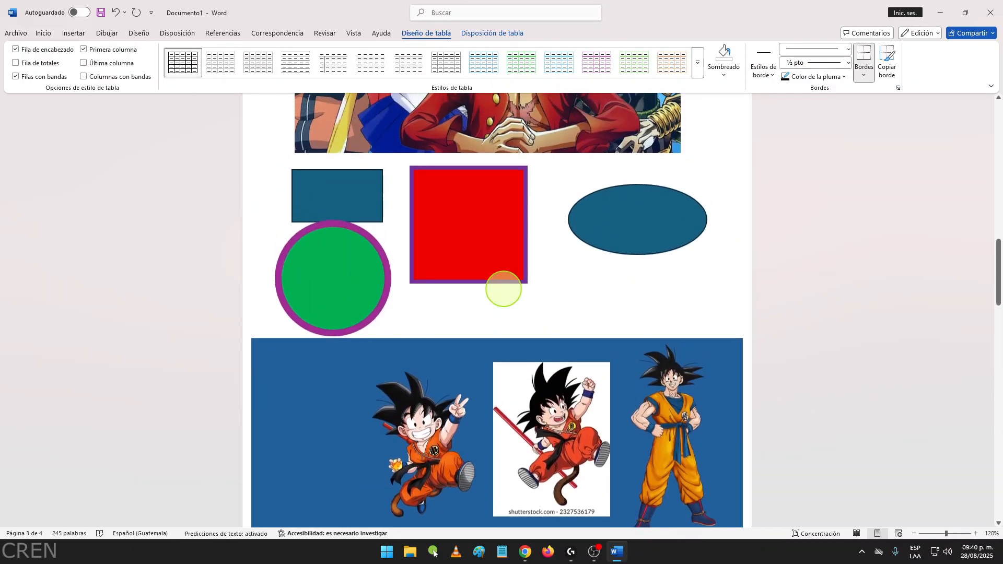
{"action": "scroll", "coordinate": [504, 291], "scroll_direction": "up", "scroll_amount": 10}
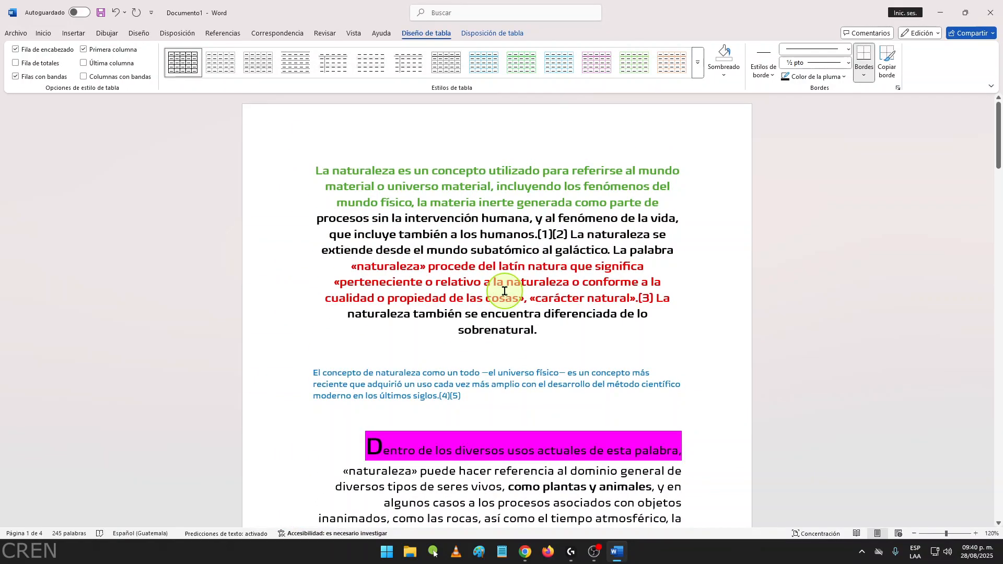
{"action": "scroll", "coordinate": [504, 291], "scroll_direction": "down", "scroll_amount": 20}
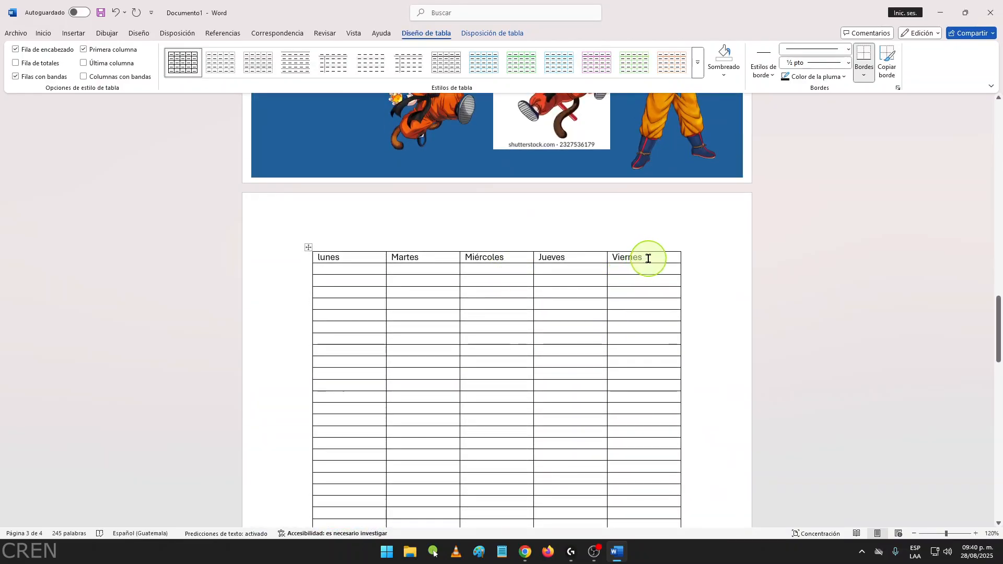
{"action": "left_click_drag", "start_coordinate": [651, 258], "coordinate": [319, 261]}
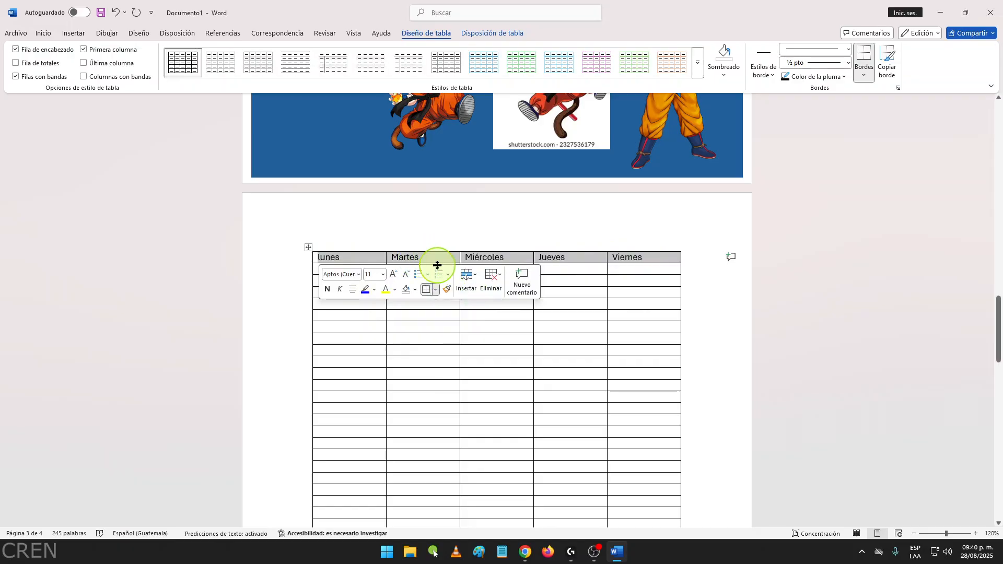
{"action": "left_click", "coordinate": [44, 34]}
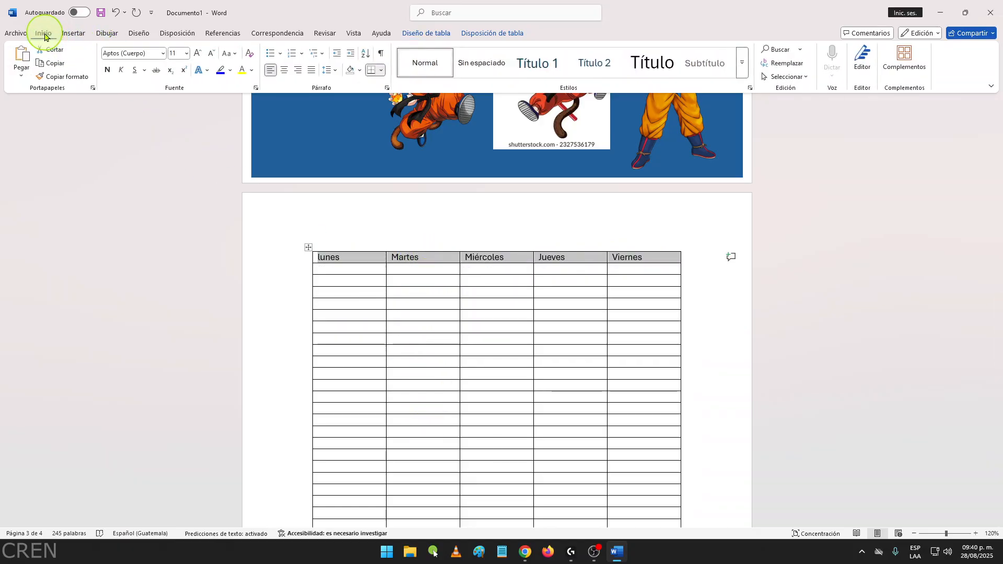
{"action": "left_click", "coordinate": [286, 72]}
{"action": "left_click", "coordinate": [472, 289]}
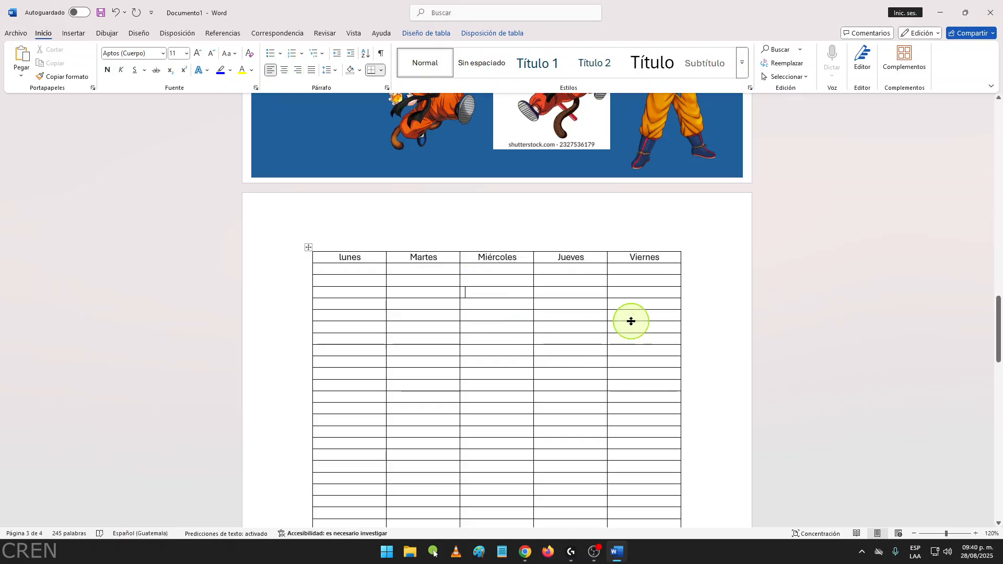
Step: Make all five weekday headings in the table's first row bold
{"action": "left_click_drag", "start_coordinate": [675, 257], "coordinate": [336, 255]}
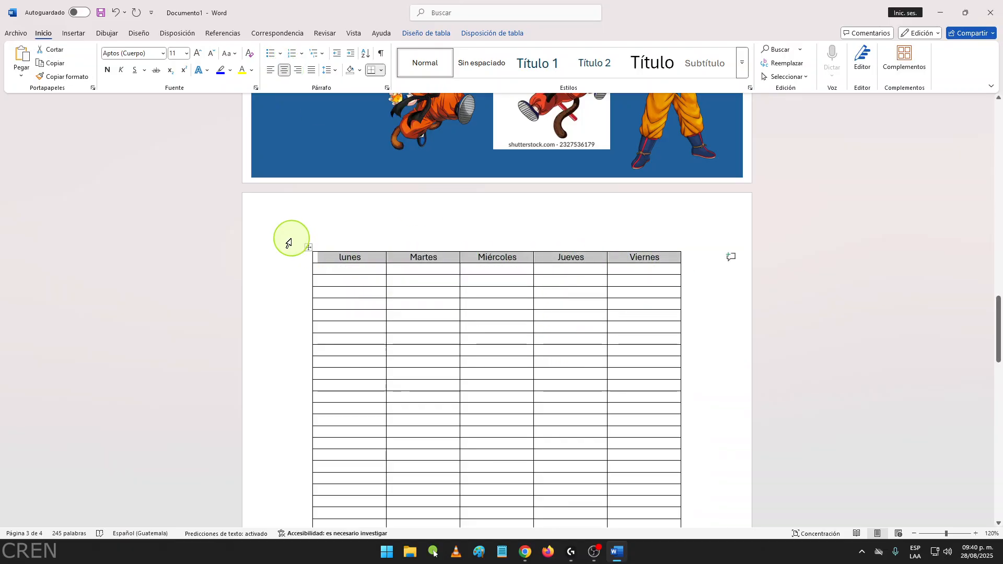
{"action": "left_click", "coordinate": [108, 69]}
{"action": "left_click", "coordinate": [387, 268]}
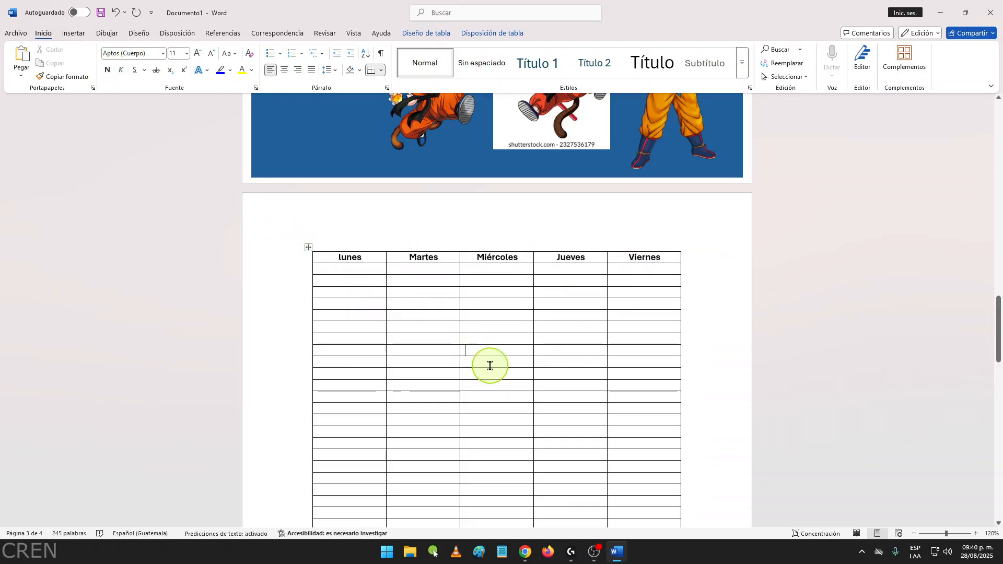
Step: Examine the table from the formatted weekday headings down to its last row
{"action": "left_click", "coordinate": [341, 169]}
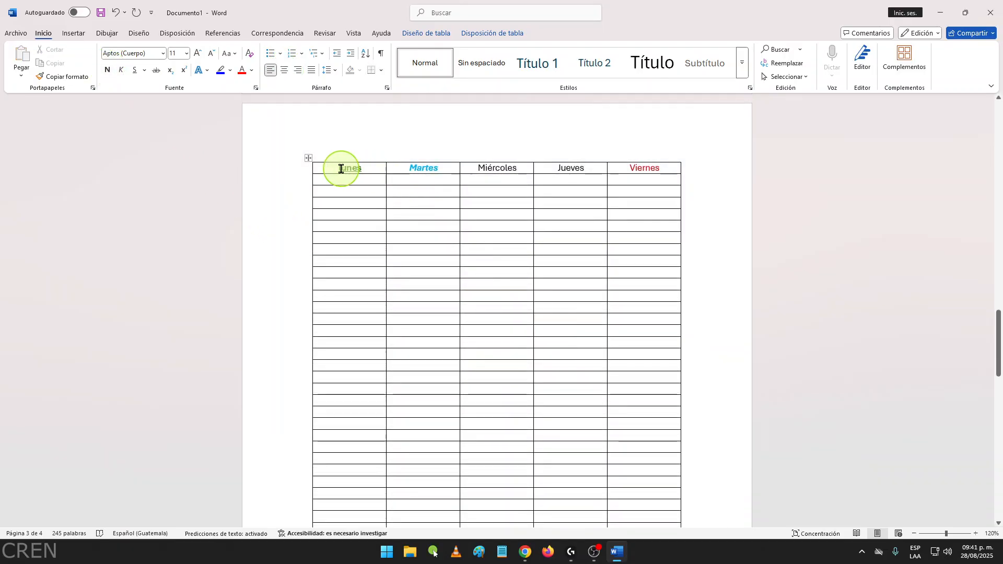
{"action": "scroll", "coordinate": [533, 314], "scroll_direction": "down", "scroll_amount": 5}
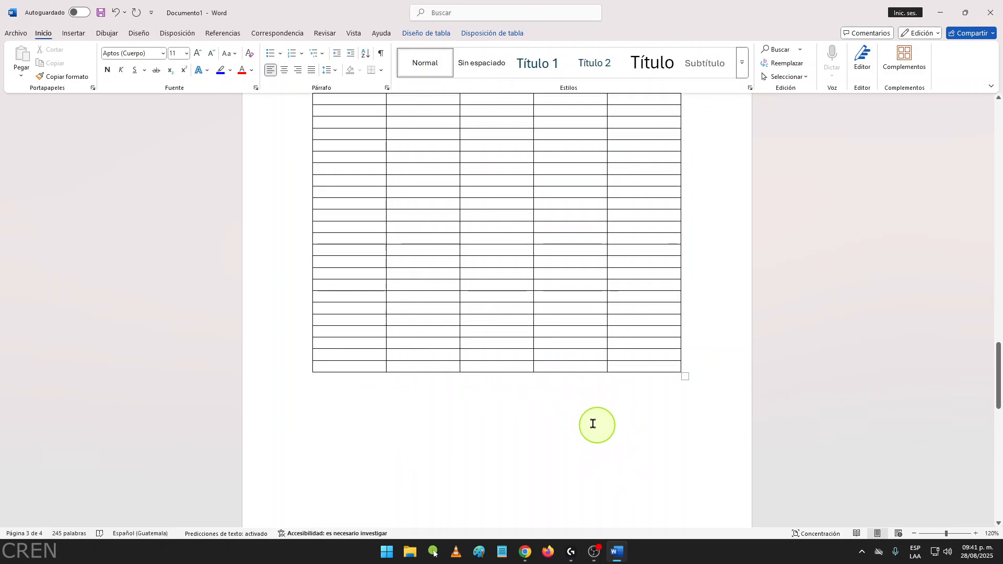
Step: Insert a new row directly below the table's last row of placeholder text
{"action": "scroll", "coordinate": [634, 366], "scroll_direction": "up", "scroll_amount": 2}
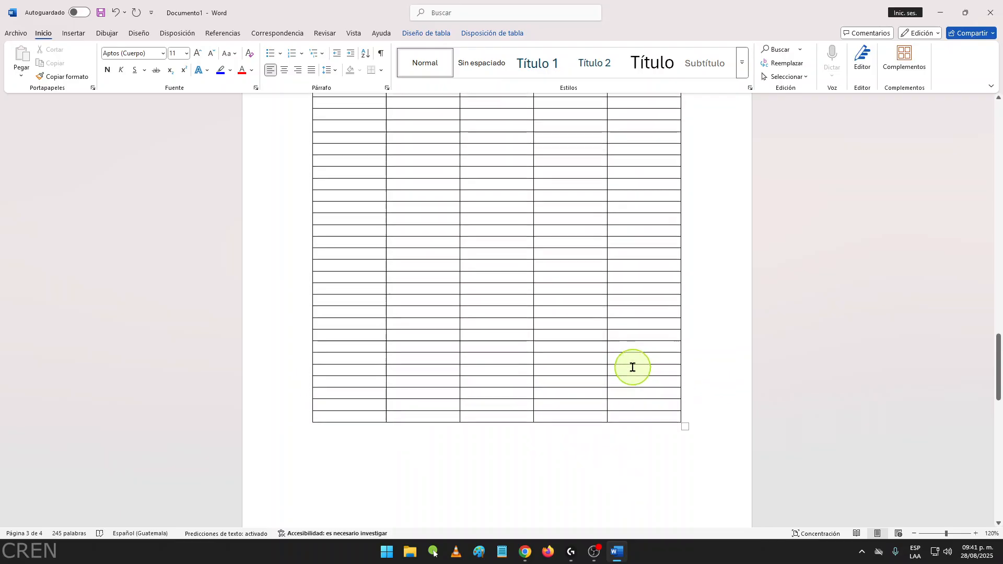
{"action": "scroll", "coordinate": [653, 335], "scroll_direction": "up", "scroll_amount": 4}
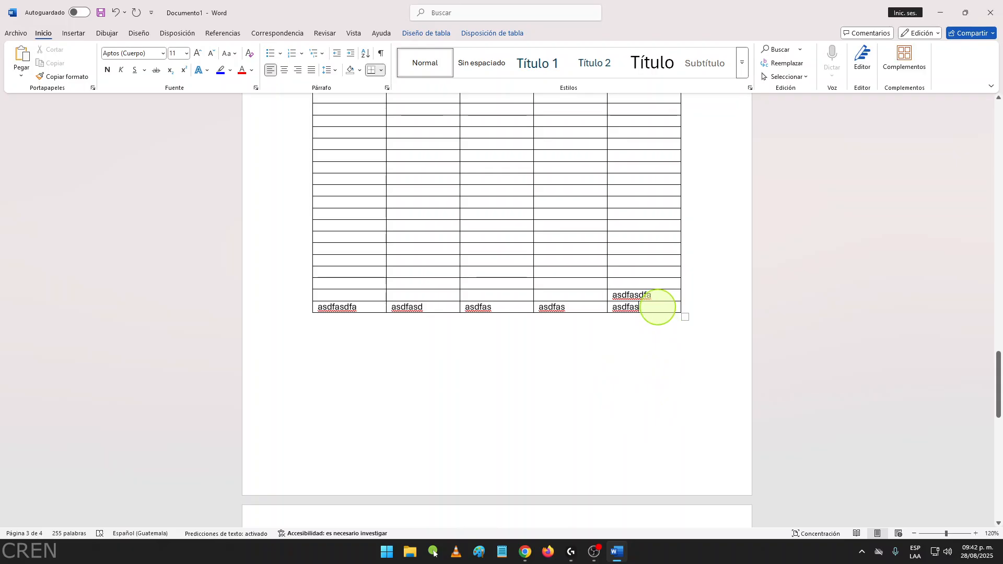
{"action": "right_click", "coordinate": [659, 307]}
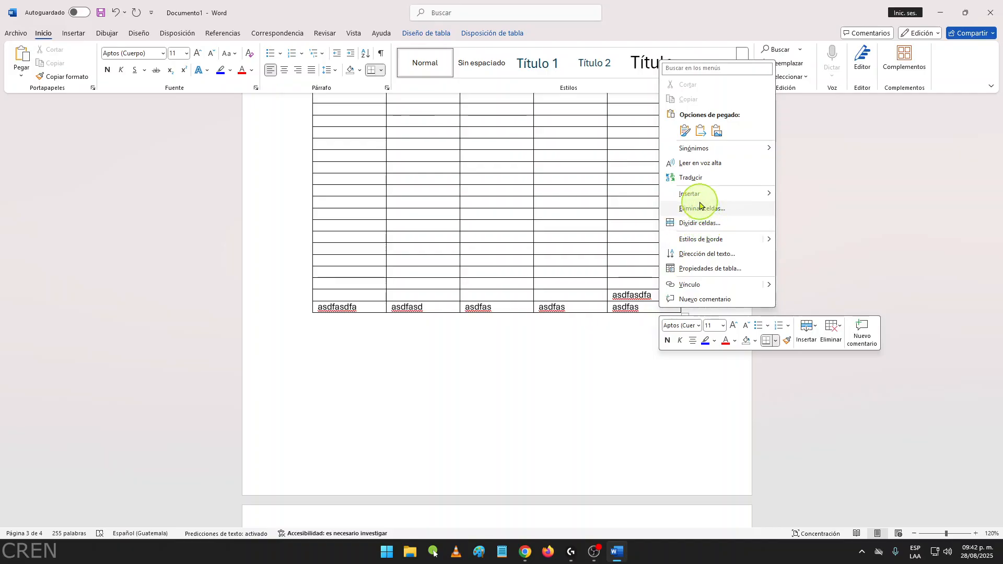
{"action": "mouse_move", "coordinate": [699, 198]}
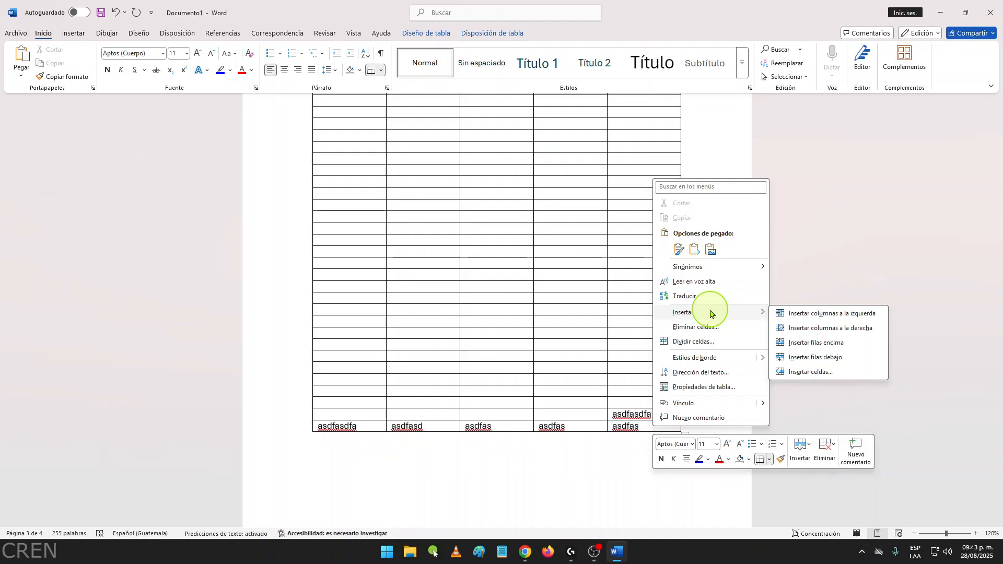
{"action": "left_click", "coordinate": [819, 359]}
{"action": "scroll", "coordinate": [574, 460], "scroll_direction": "down", "scroll_amount": 3}
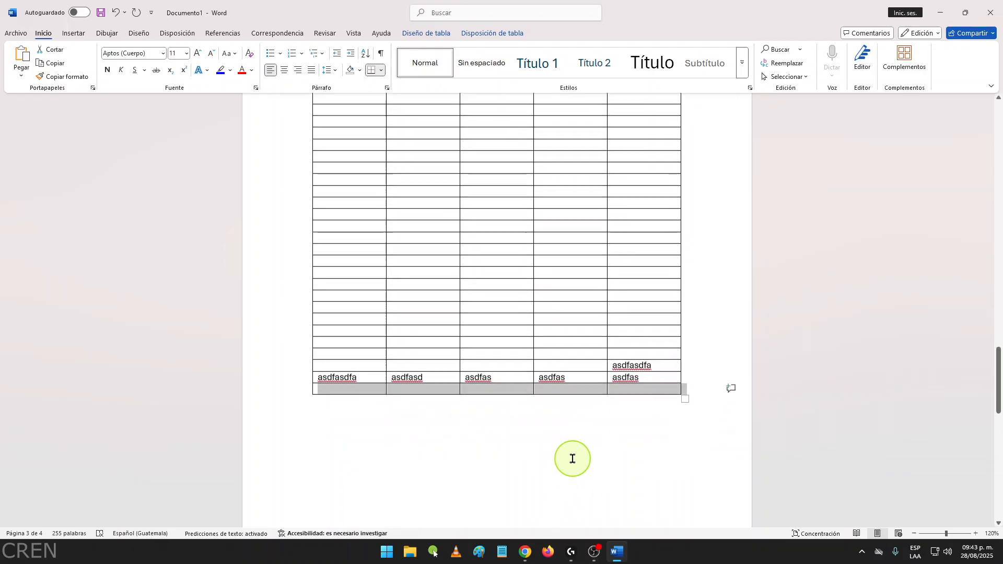
{"action": "left_click_drag", "start_coordinate": [632, 322], "coordinate": [330, 319]}
{"action": "left_click", "coordinate": [552, 394]}
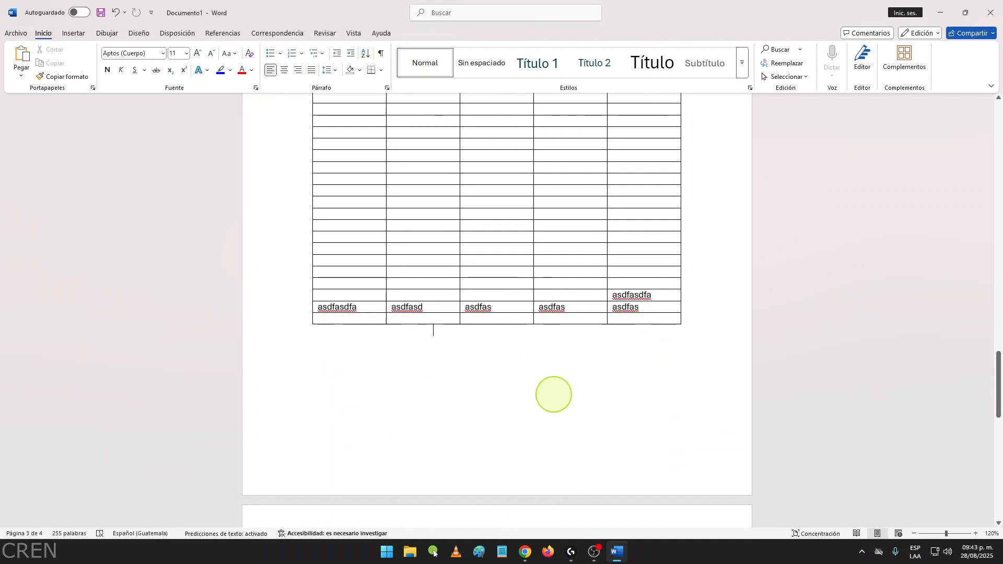
Step: Insert two more empty rows, one at a time, below the table's last row
{"action": "left_click", "coordinate": [653, 318]}
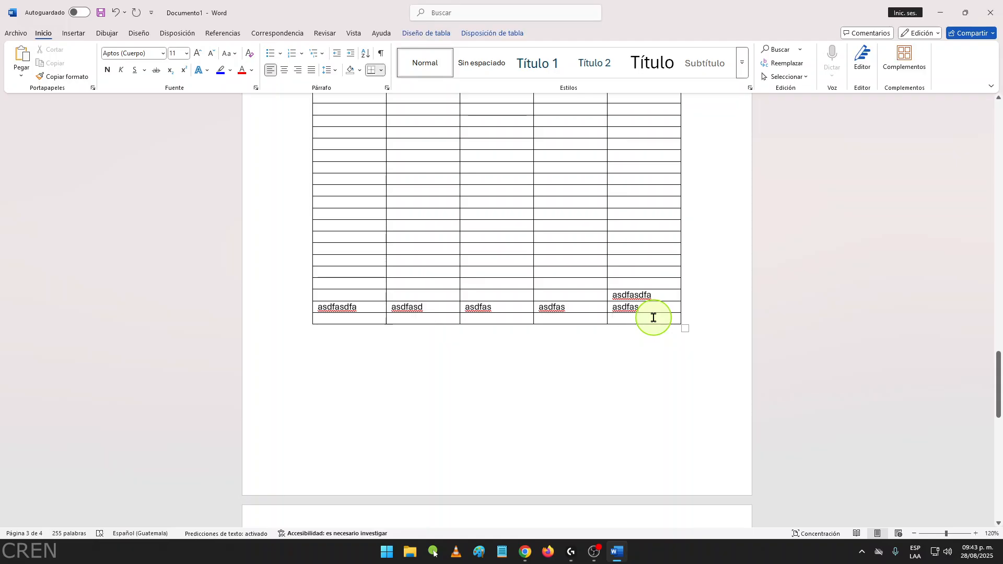
{"action": "right_click", "coordinate": [654, 320]}
{"action": "mouse_move", "coordinate": [731, 204]}
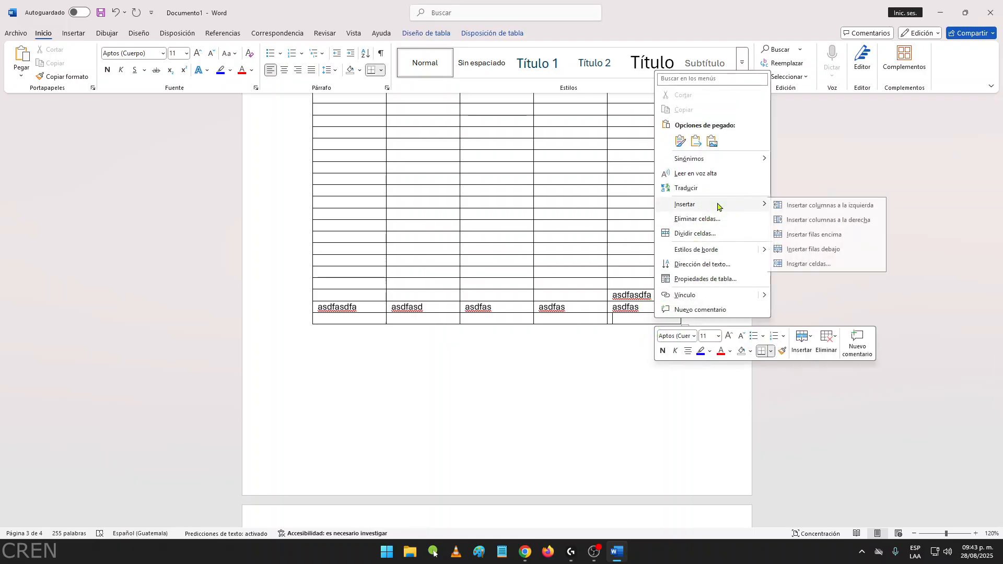
{"action": "left_click", "coordinate": [823, 249]}
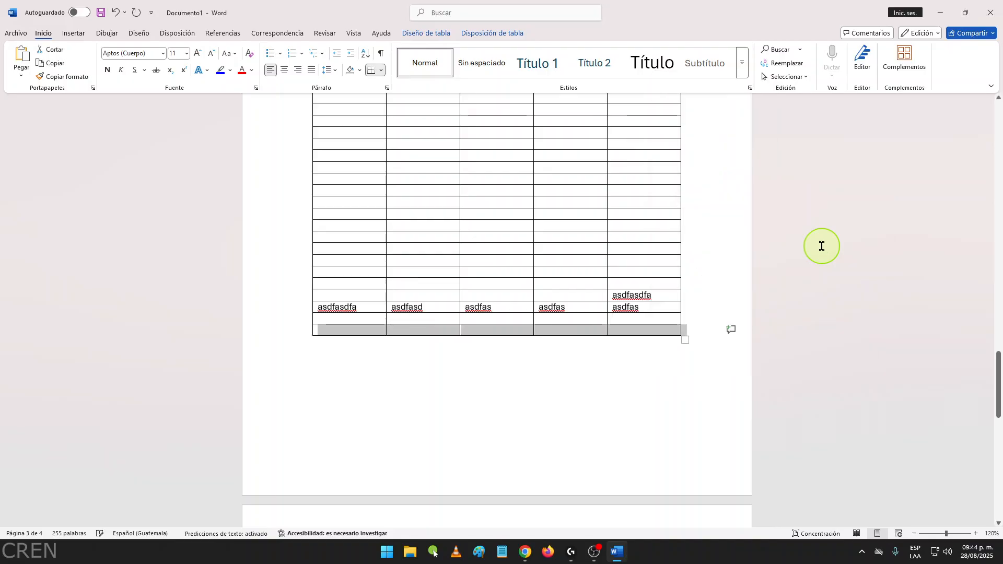
{"action": "right_click", "coordinate": [618, 331]}
{"action": "mouse_move", "coordinate": [685, 219]}
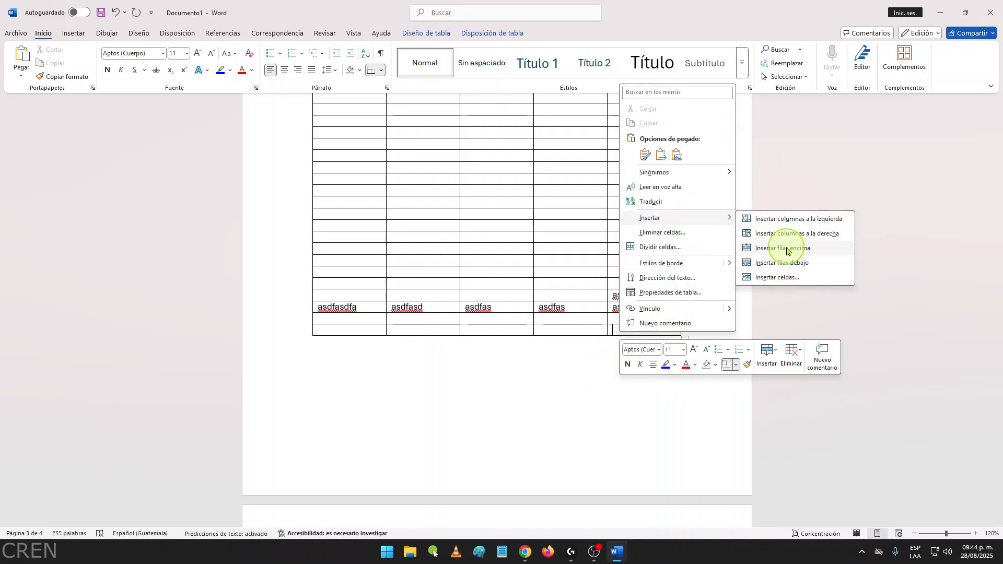
{"action": "left_click", "coordinate": [782, 268]}
{"action": "left_click", "coordinate": [633, 343]}
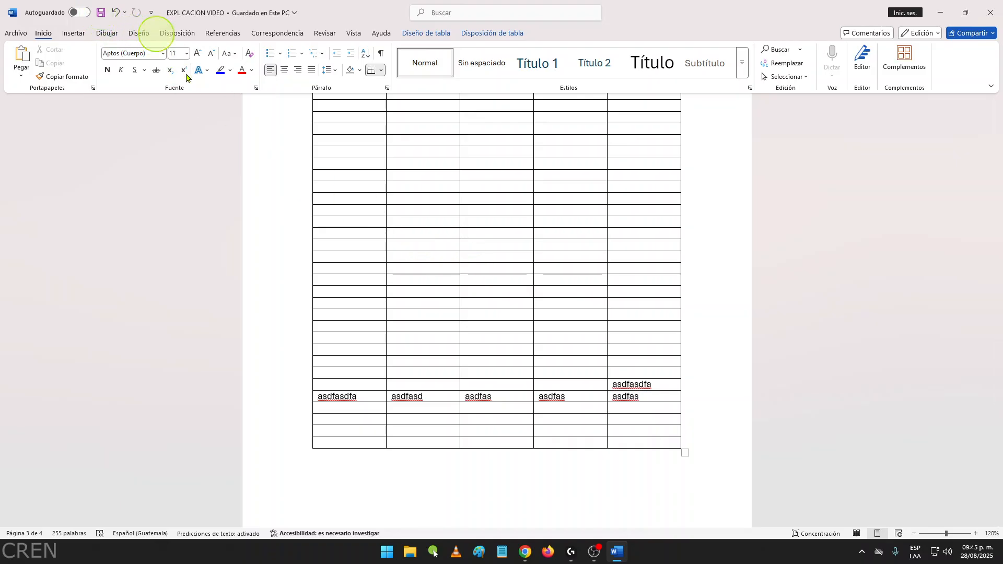
Step: Examine the lower end of the weekday table and the blank fourth page that follows it
{"action": "scroll", "coordinate": [606, 389], "scroll_direction": "up", "scroll_amount": 5}
{"action": "scroll", "coordinate": [522, 366], "scroll_direction": "down", "scroll_amount": 4}
{"action": "scroll", "coordinate": [537, 314], "scroll_direction": "up", "scroll_amount": 2}
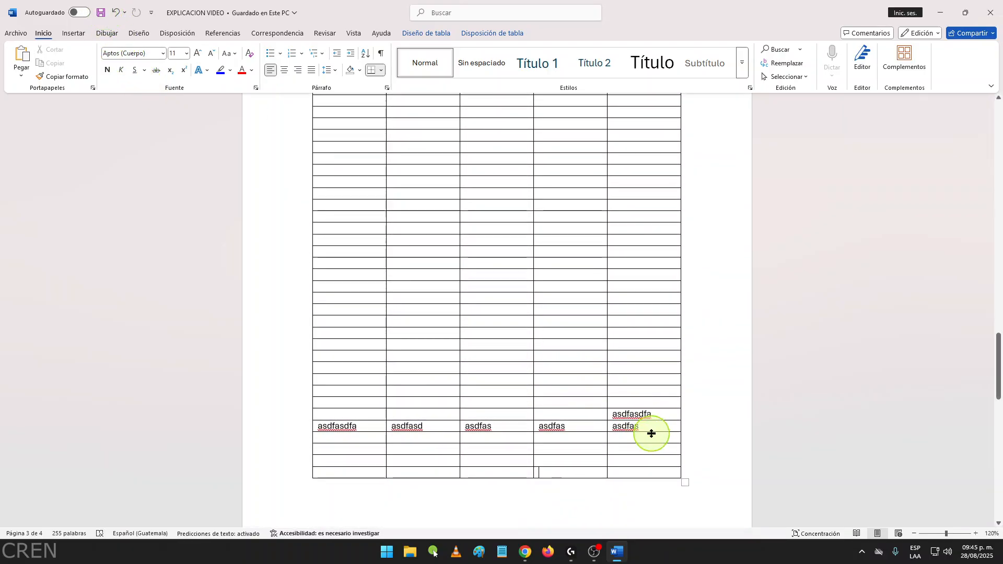
{"action": "scroll", "coordinate": [629, 448], "scroll_direction": "down", "scroll_amount": 2}
{"action": "scroll", "coordinate": [485, 394], "scroll_direction": "up", "scroll_amount": 6, "text": "ctrl"}
{"action": "scroll", "coordinate": [485, 393], "scroll_direction": "down", "scroll_amount": 1}
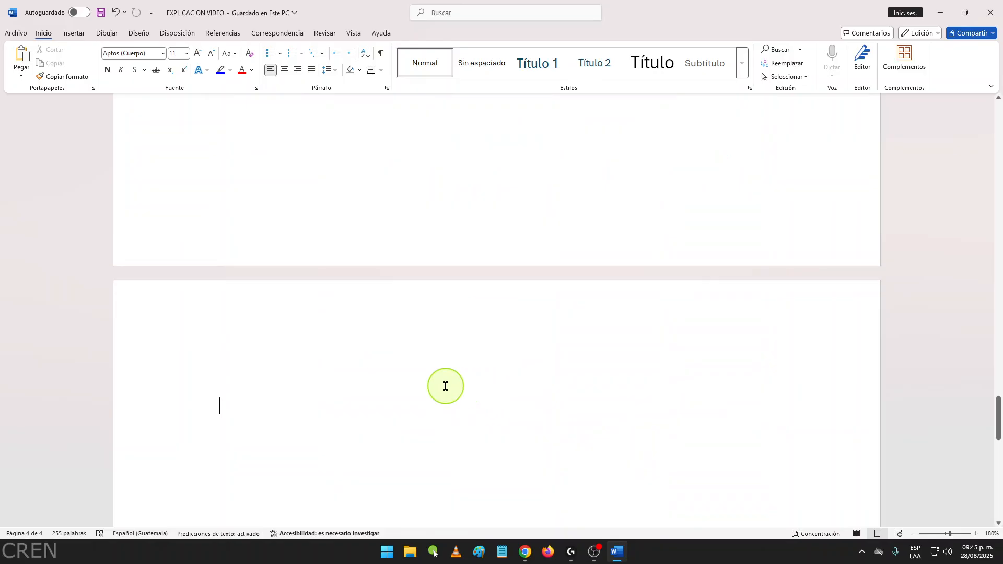
{"action": "key", "text": "Up"}
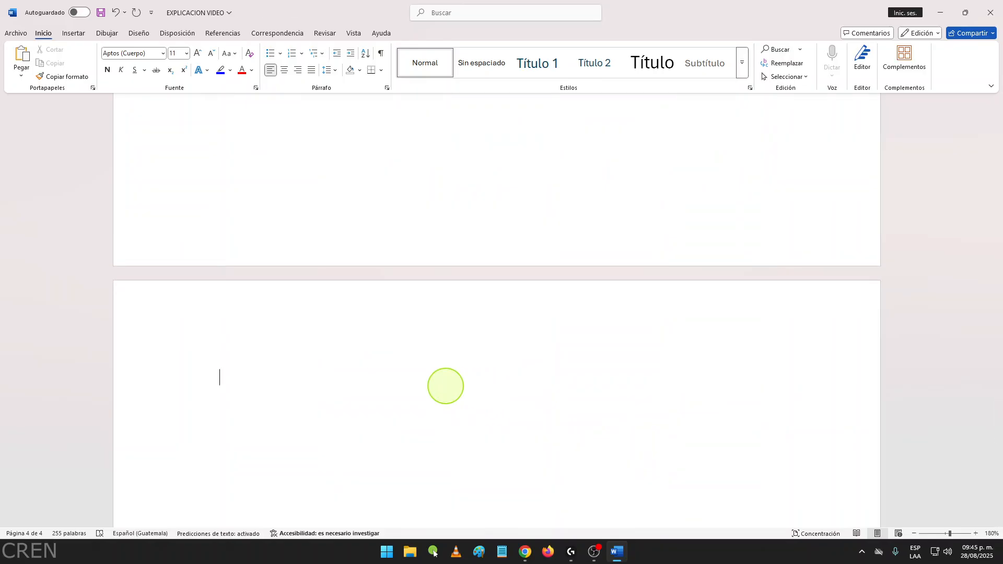
{"action": "key", "text": "Up"}
{"action": "key", "text": "Down"}
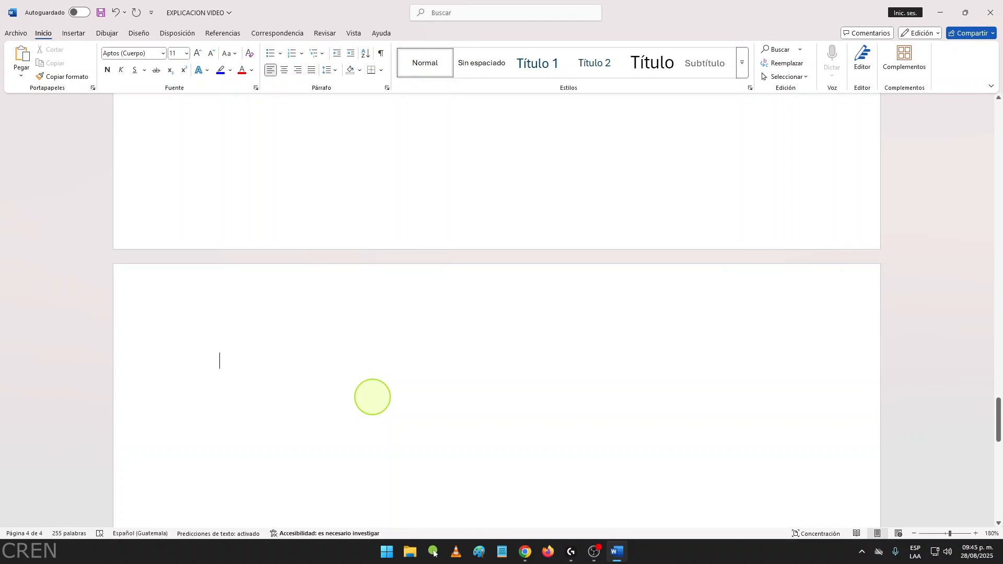
{"action": "scroll", "coordinate": [370, 383], "scroll_direction": "down", "scroll_amount": 2}
{"action": "scroll", "coordinate": [358, 379], "scroll_direction": "up", "scroll_amount": 1}
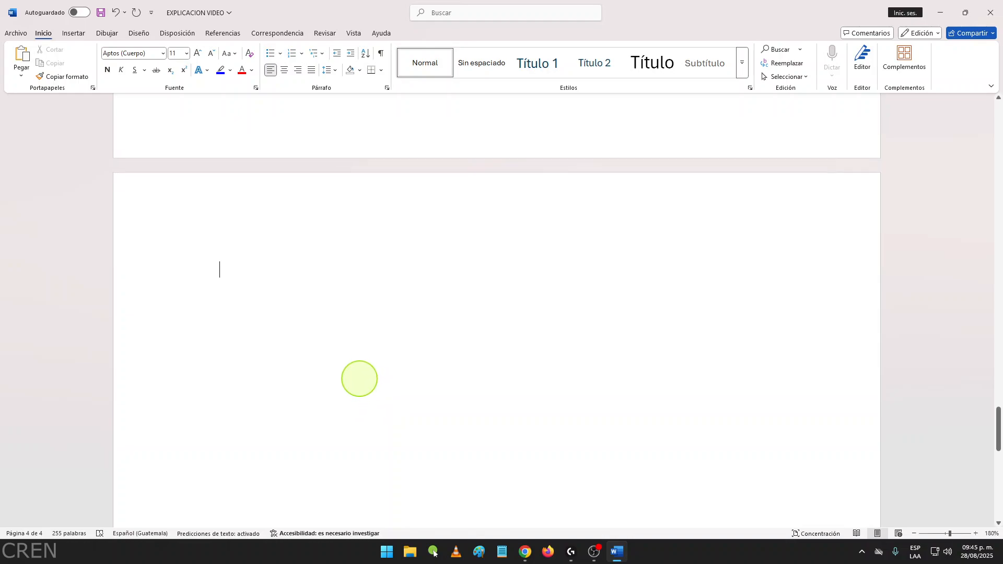
{"action": "scroll", "coordinate": [363, 356], "scroll_direction": "up", "scroll_amount": 2}
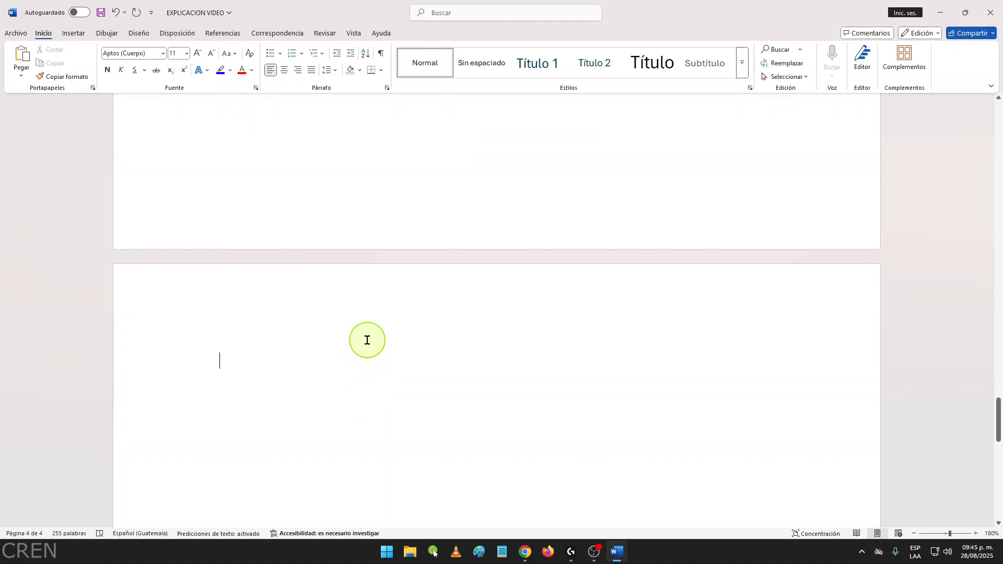
{"action": "scroll", "coordinate": [367, 340], "scroll_direction": "up", "scroll_amount": 5}
{"action": "scroll", "coordinate": [368, 340], "scroll_direction": "down", "scroll_amount": 6}
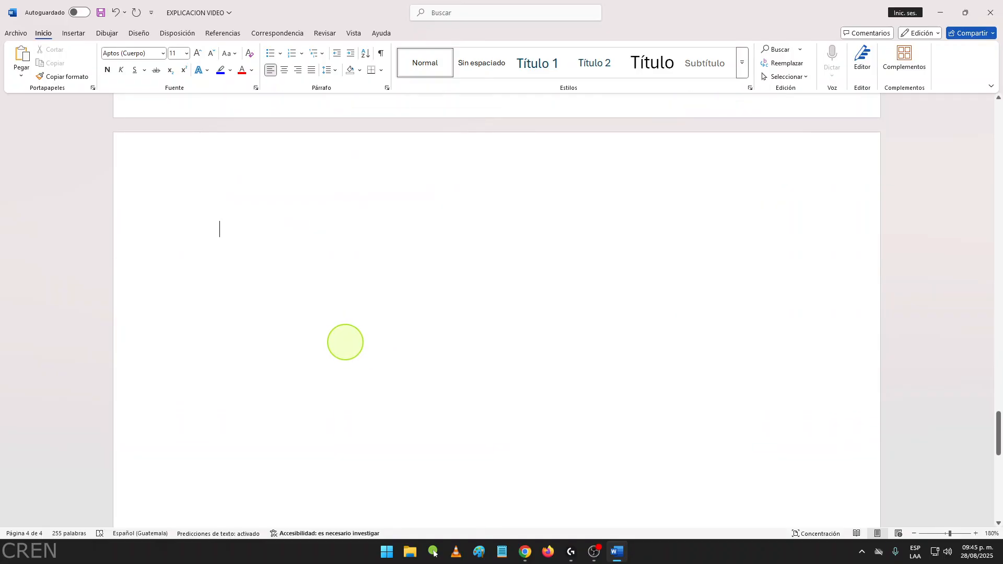
{"action": "scroll", "coordinate": [372, 309], "scroll_direction": "down", "scroll_amount": 6}
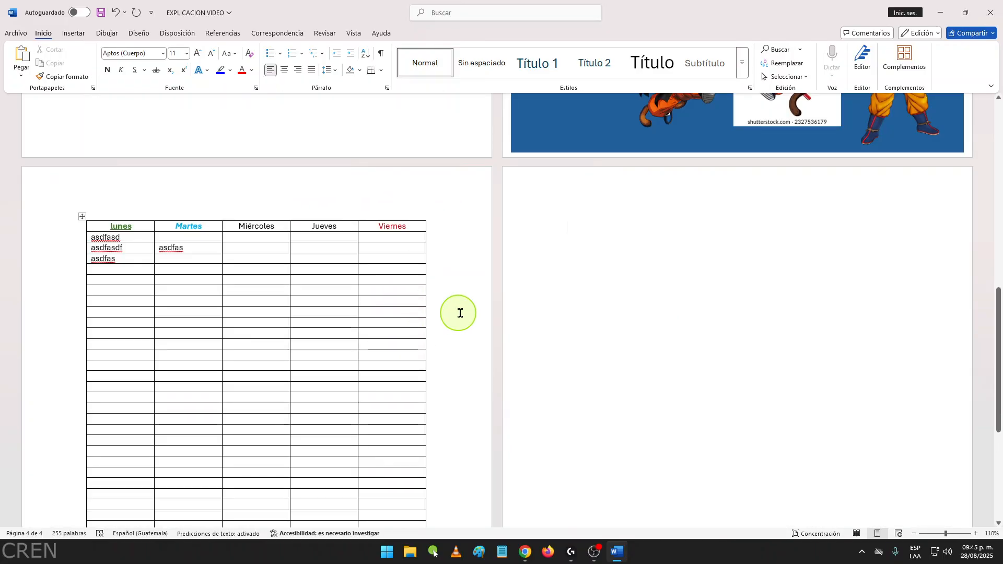
{"action": "scroll", "coordinate": [450, 311], "scroll_direction": "up", "scroll_amount": 2}
{"action": "scroll", "coordinate": [470, 312], "scroll_direction": "up", "scroll_amount": 3}
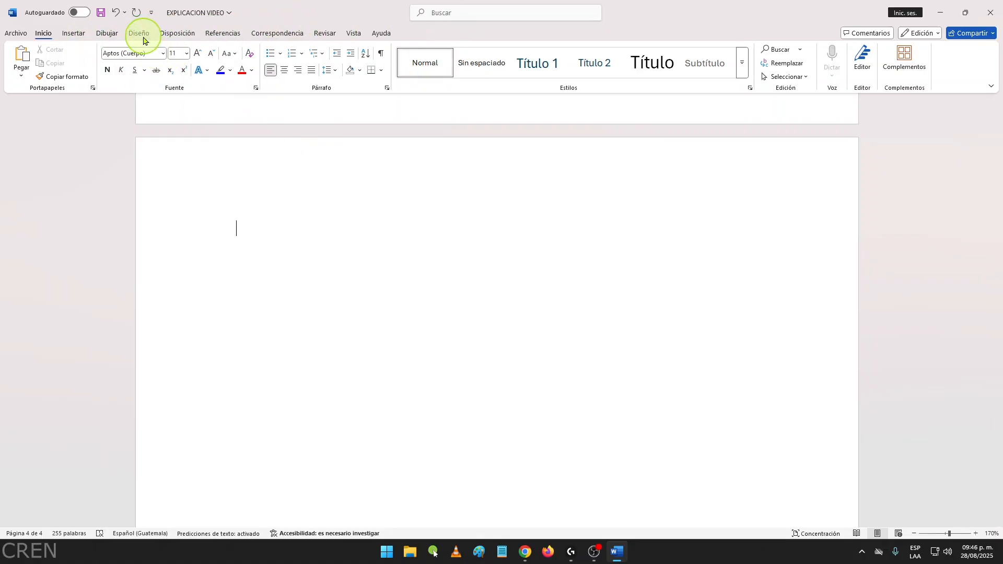
Step: Draw a rectangle across the upper part of the blank fourth page, nearly as wide as the page
{"action": "left_click", "coordinate": [80, 35]}
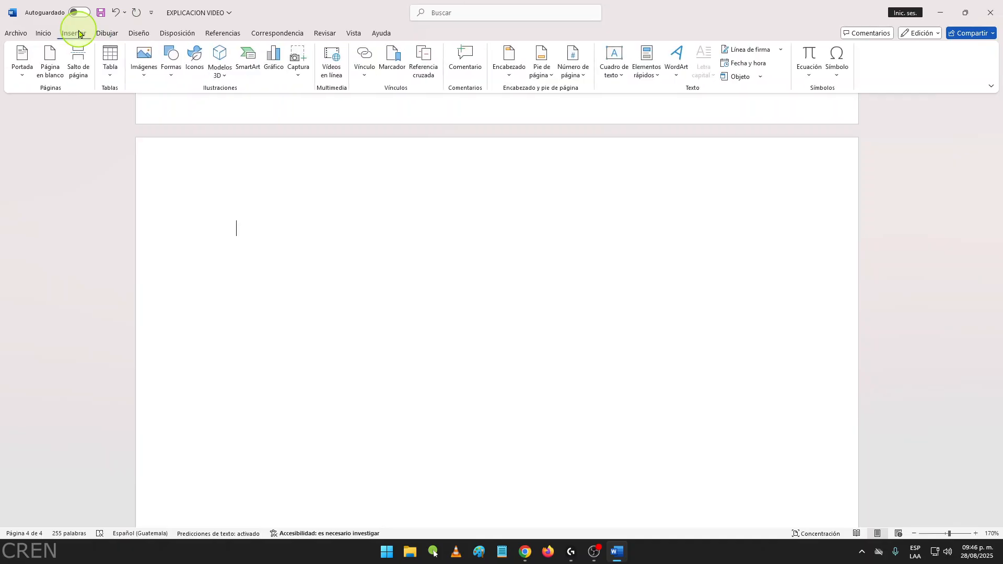
{"action": "left_click", "coordinate": [171, 60]}
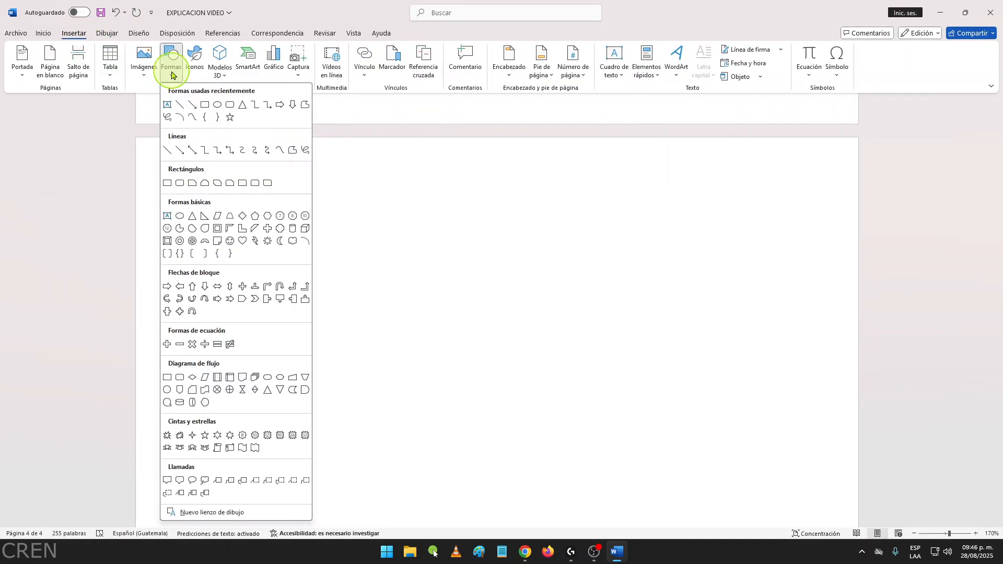
{"action": "left_click", "coordinate": [207, 107]}
{"action": "left_click_drag", "start_coordinate": [141, 144], "coordinate": [842, 343]}
{"action": "left_click_drag", "start_coordinate": [843, 343], "coordinate": [843, 343]}
Step: Stretch the rectangle's lower edge down towards the end of the fourth page to make a page background
{"action": "scroll", "coordinate": [510, 297], "scroll_direction": "down", "scroll_amount": 3}
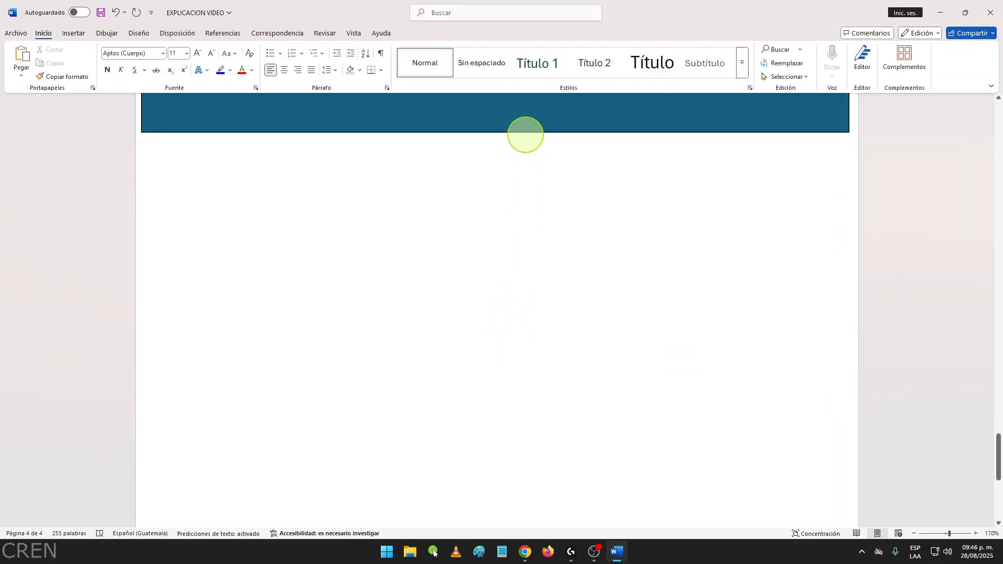
{"action": "left_click", "coordinate": [524, 123]}
{"action": "left_click_drag", "start_coordinate": [496, 133], "coordinate": [522, 439]}
{"action": "scroll", "coordinate": [550, 390], "scroll_direction": "down", "scroll_amount": 3}
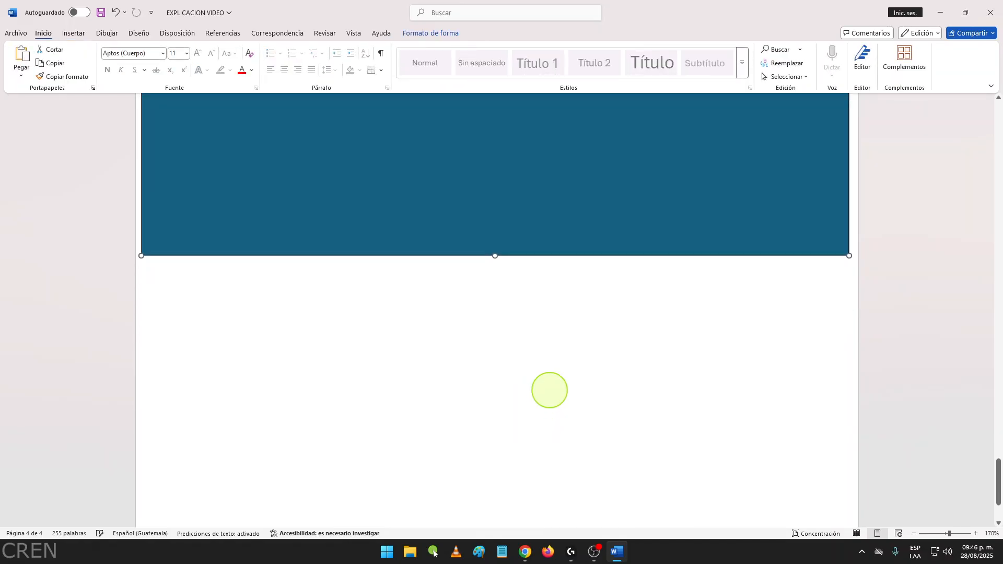
{"action": "scroll", "coordinate": [550, 391], "scroll_direction": "down", "scroll_amount": 1}
{"action": "left_click_drag", "start_coordinate": [495, 183], "coordinate": [503, 328]}
{"action": "scroll", "coordinate": [532, 383], "scroll_direction": "down", "scroll_amount": 6}
{"action": "left_click_drag", "start_coordinate": [495, 279], "coordinate": [495, 508]}
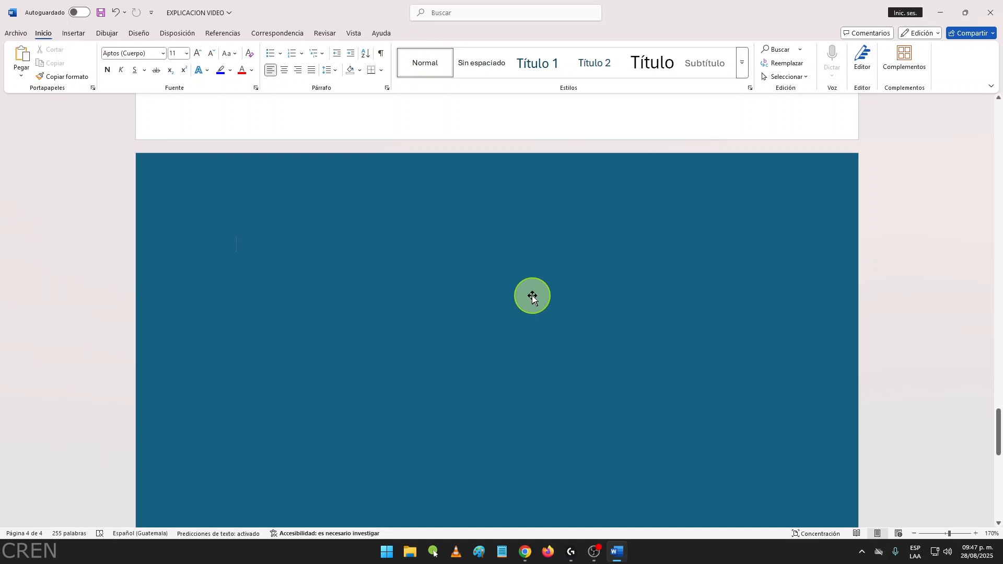
Step: Set the text wrapping of the page-filling rectangle to Detrás del texto and check the page from end to end
{"action": "right_click", "coordinate": [554, 324]}
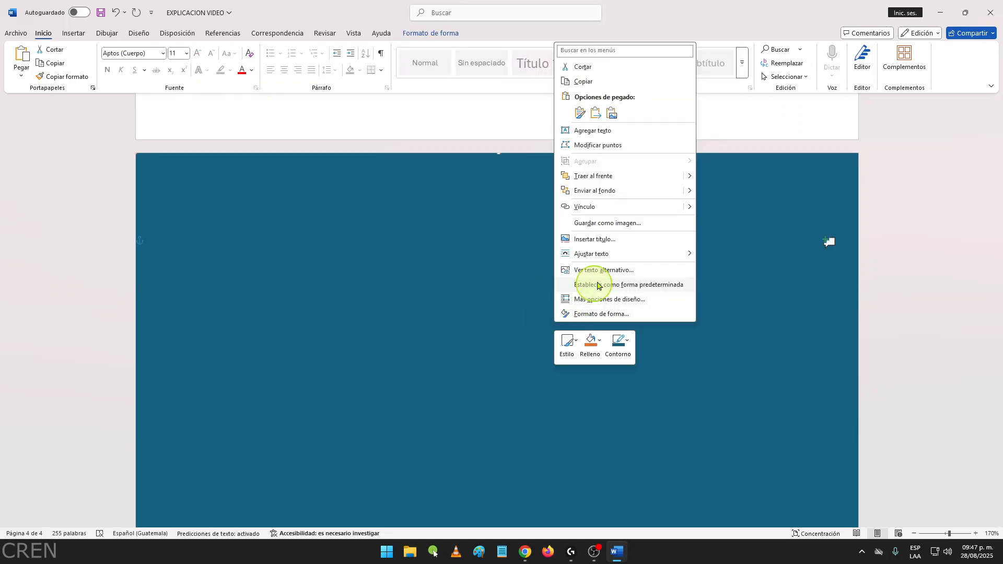
{"action": "mouse_move", "coordinate": [634, 254]}
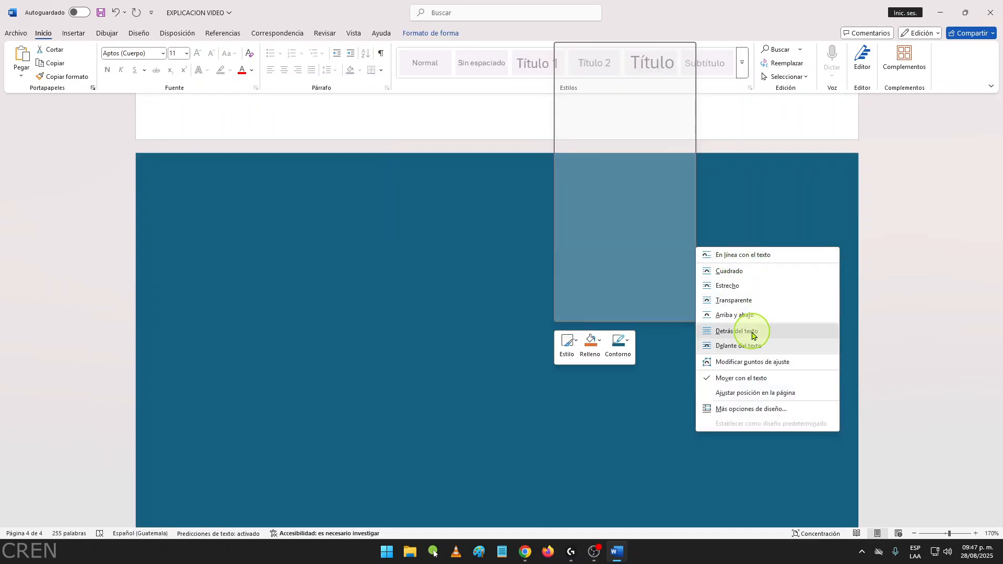
{"action": "left_click", "coordinate": [754, 331]}
{"action": "scroll", "coordinate": [746, 345], "scroll_direction": "down", "scroll_amount": 2}
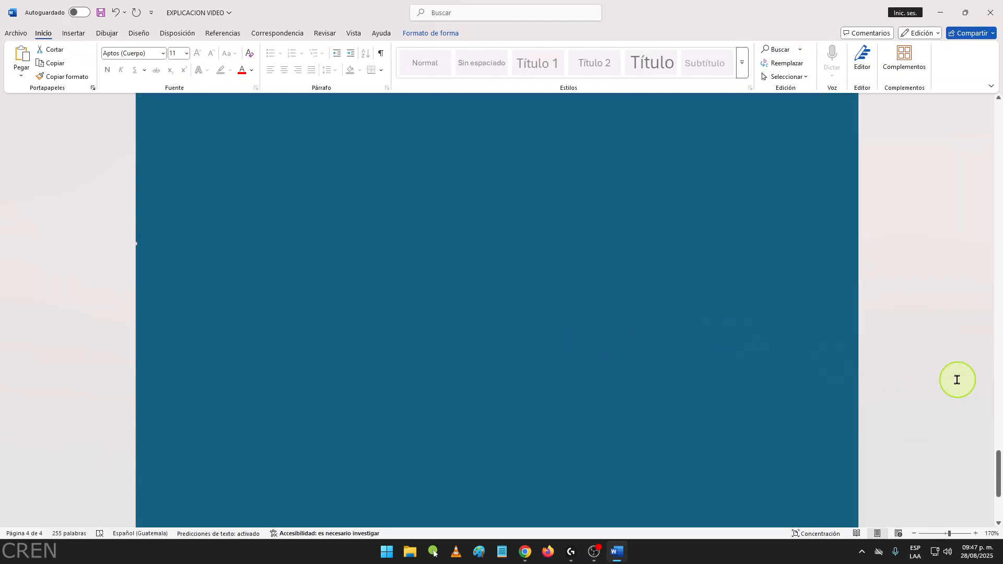
{"action": "left_click", "coordinate": [895, 365]}
{"action": "scroll", "coordinate": [777, 368], "scroll_direction": "up", "scroll_amount": 3}
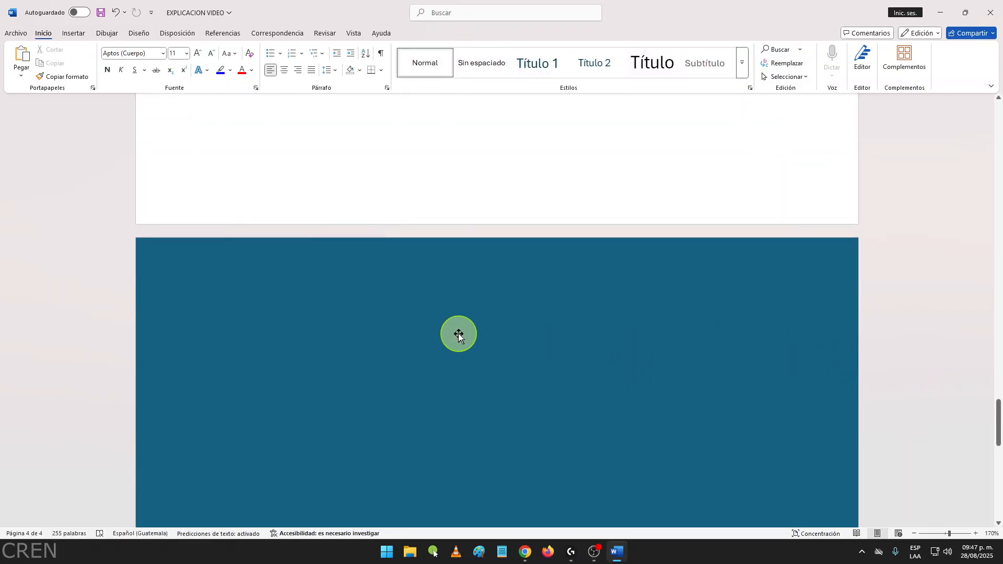
{"action": "scroll", "coordinate": [462, 330], "scroll_direction": "down", "scroll_amount": 3}
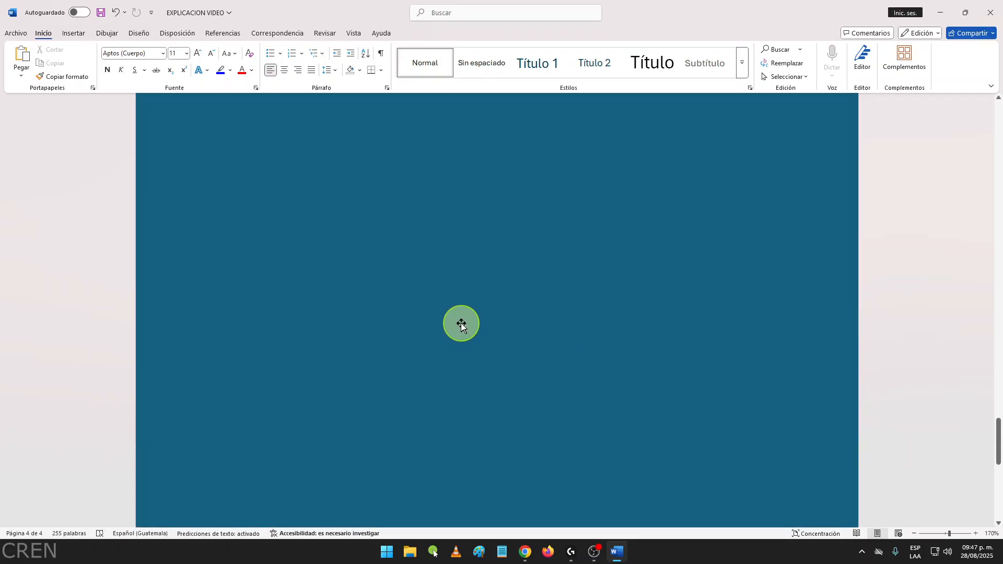
{"action": "scroll", "coordinate": [462, 324], "scroll_direction": "up", "scroll_amount": 3}
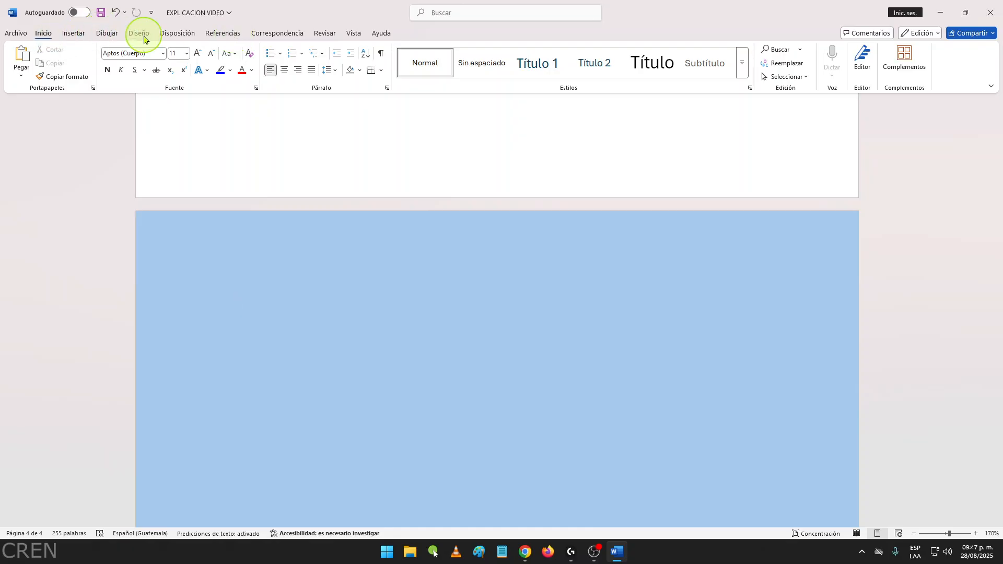
Step: Draw a second rectangle as a header band about 21.6 cm wide and 3.9 cm tall across the fourth page's upper edge
{"action": "left_click", "coordinate": [75, 33]}
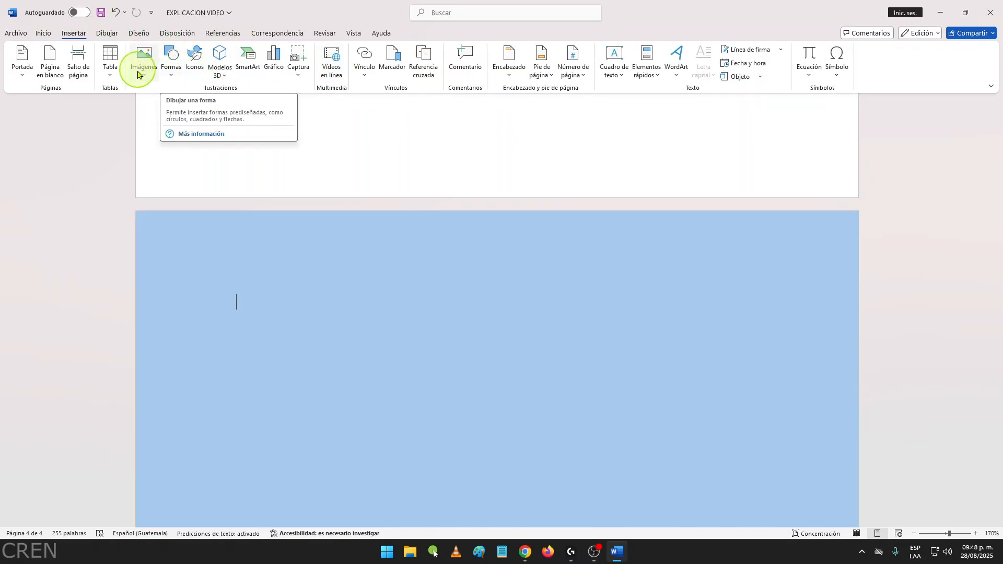
{"action": "left_click", "coordinate": [170, 77]}
{"action": "left_click", "coordinate": [170, 183]}
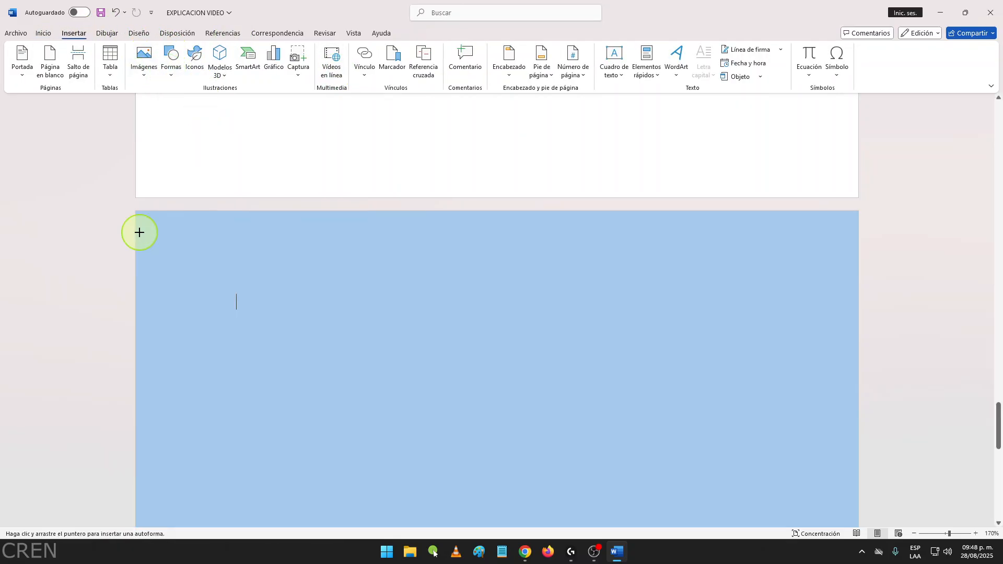
{"action": "mouse_move", "coordinate": [166, 338]}
{"action": "left_mouse_down"}
{"action": "mouse_move", "coordinate": [911, 234]}
{"action": "mouse_move", "coordinate": [873, 211]}
{"action": "left_mouse_up"}
Step: Fill the header band rectangle with a solid medium blue theme color, darker than the page background
{"action": "right_click", "coordinate": [743, 312]}
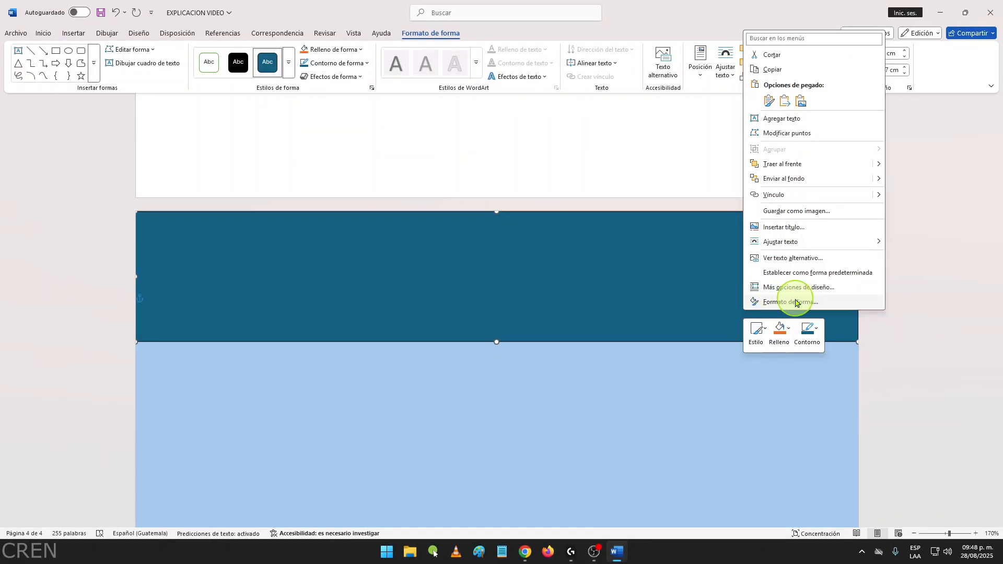
{"action": "left_click", "coordinate": [776, 300]}
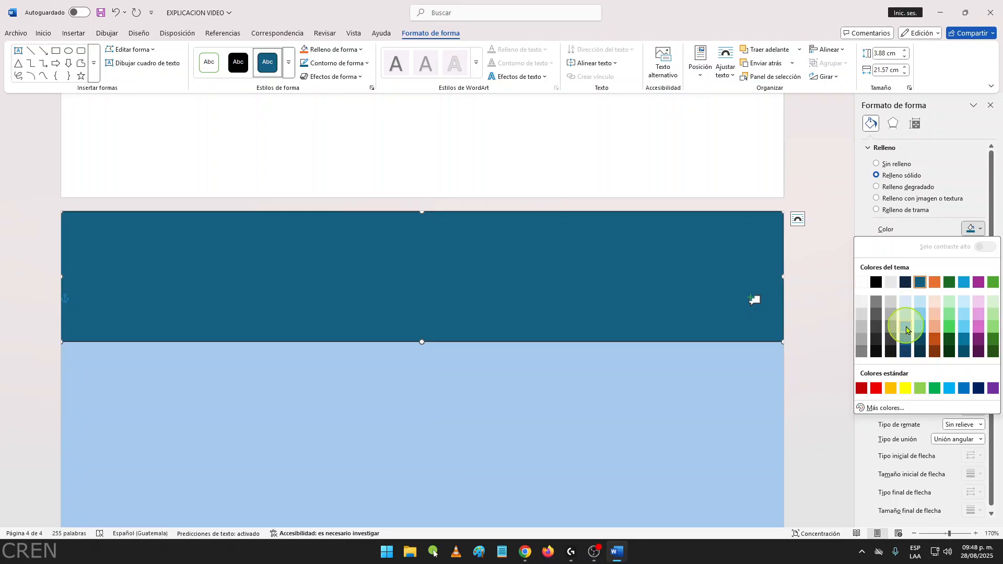
{"action": "left_click", "coordinate": [907, 328]}
{"action": "left_click", "coordinate": [820, 314]}
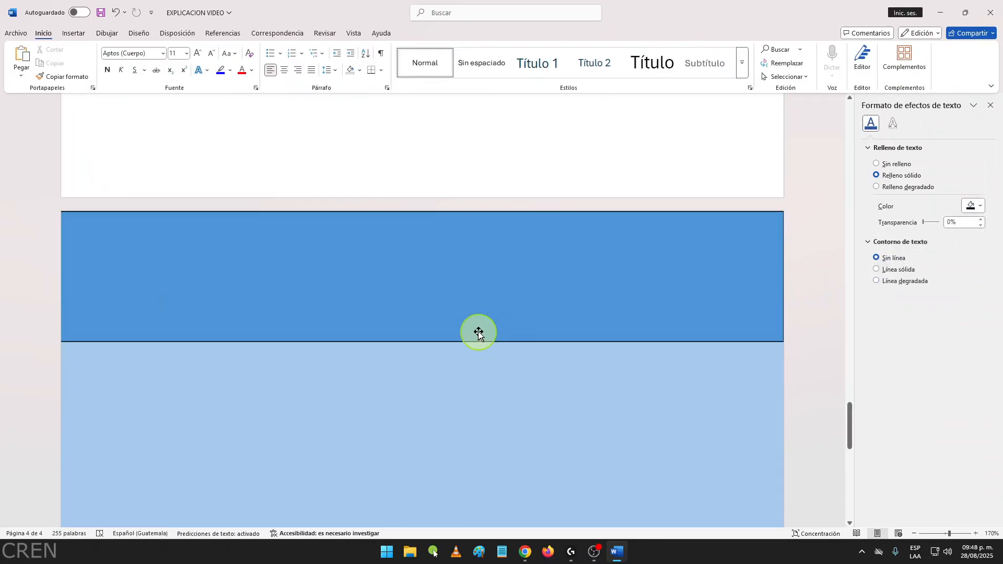
Step: Remove the header band's outline by setting its line to Sin línea
{"action": "left_click", "coordinate": [660, 281]}
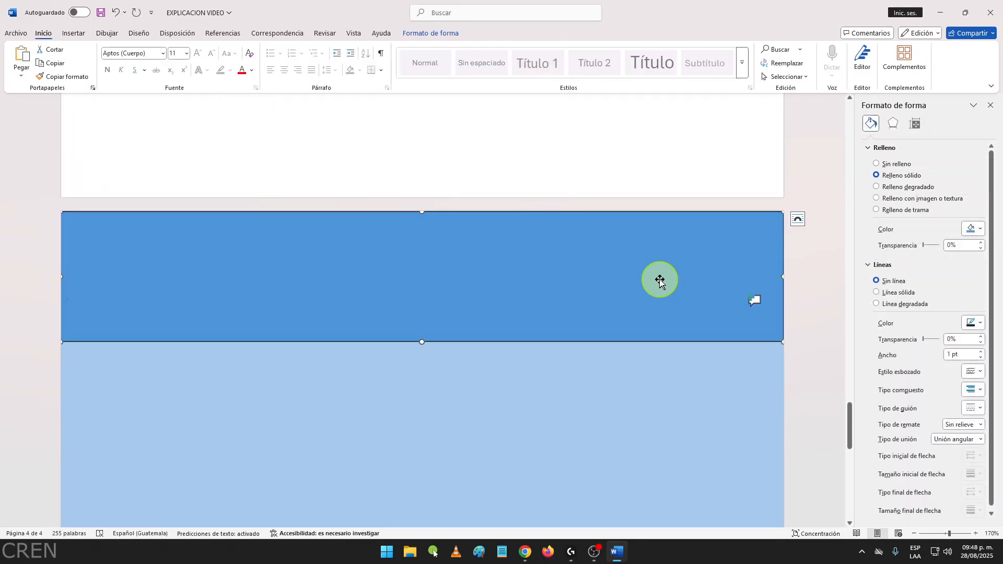
{"action": "right_click", "coordinate": [660, 281]}
{"action": "left_click", "coordinate": [723, 527]}
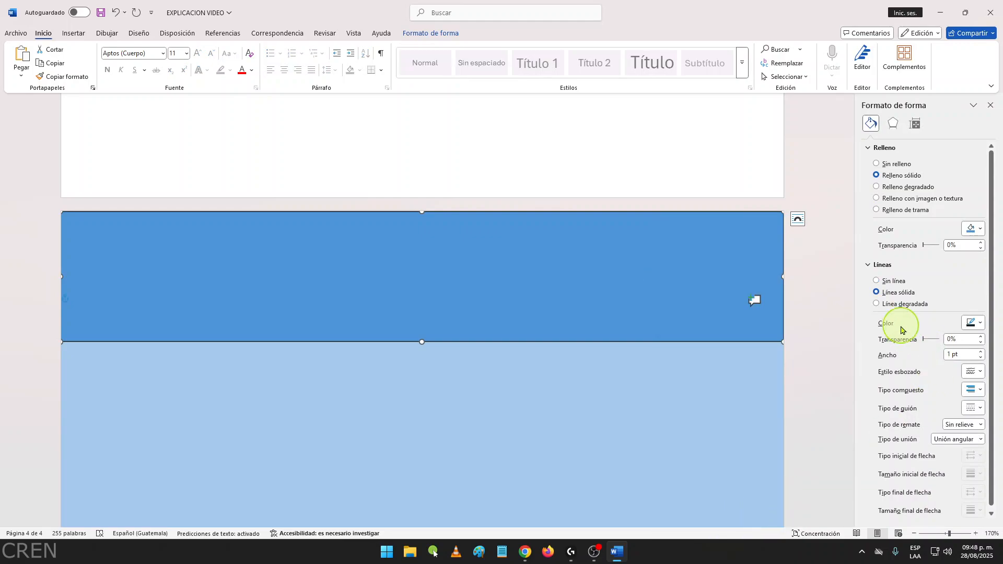
{"action": "left_click", "coordinate": [878, 282]}
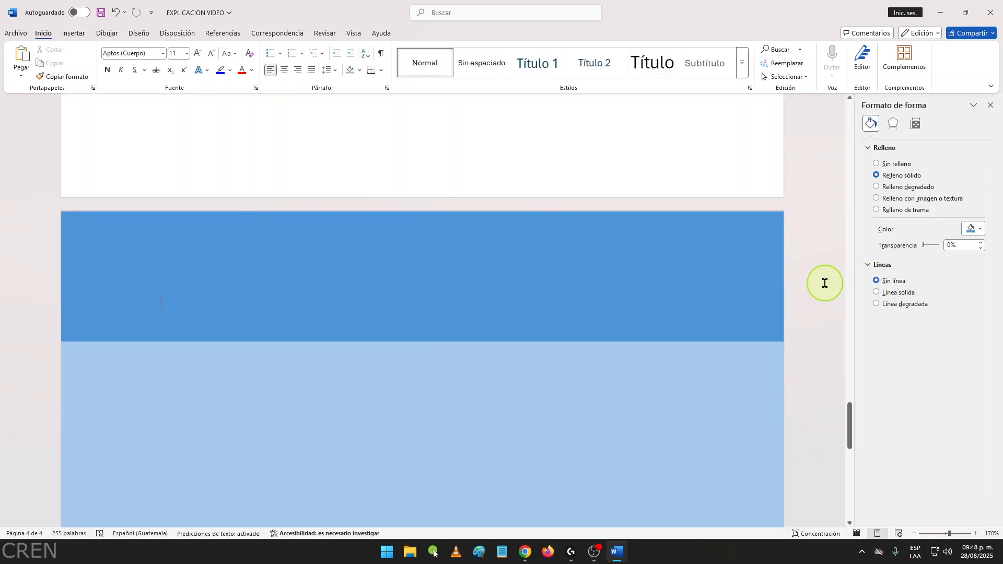
{"action": "left_click", "coordinate": [350, 269]}
{"action": "scroll", "coordinate": [351, 269], "scroll_direction": "down", "scroll_amount": 3}
{"action": "scroll", "coordinate": [354, 268], "scroll_direction": "up", "scroll_amount": 10}
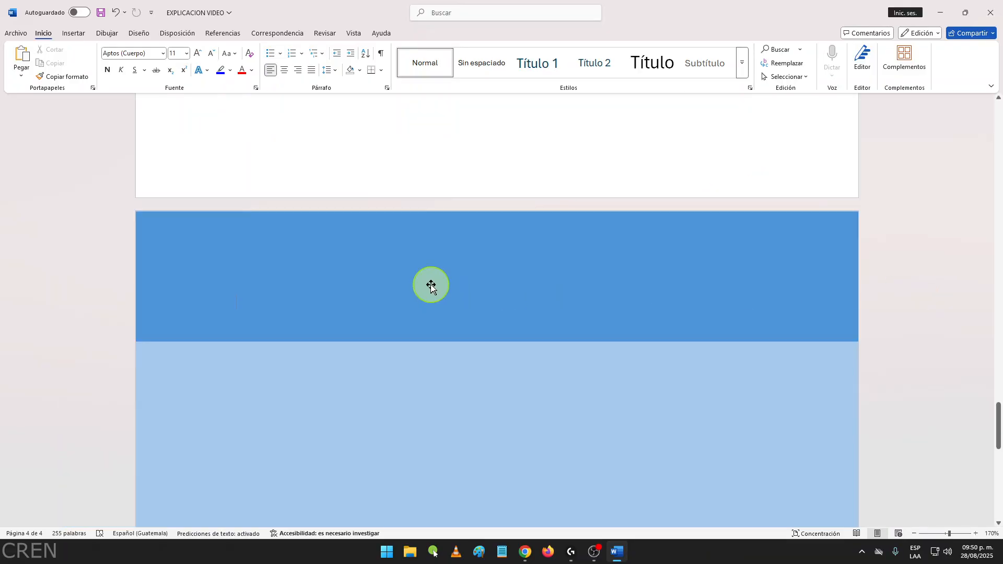
Step: Set the text wrapping of the header band rectangle to Detrás del texto
{"action": "left_click", "coordinate": [431, 284]}
{"action": "right_click", "coordinate": [430, 285]}
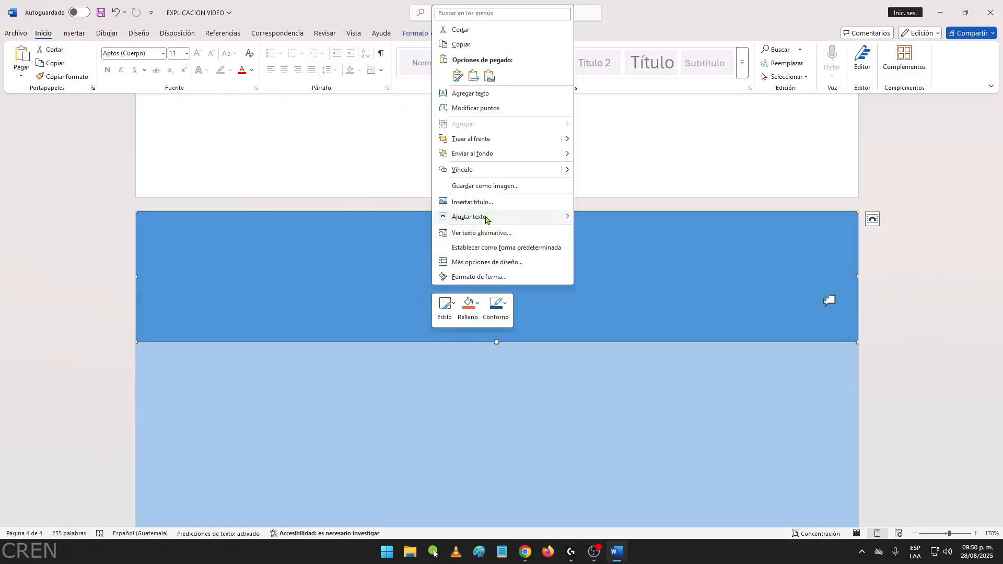
{"action": "mouse_move", "coordinate": [487, 218]}
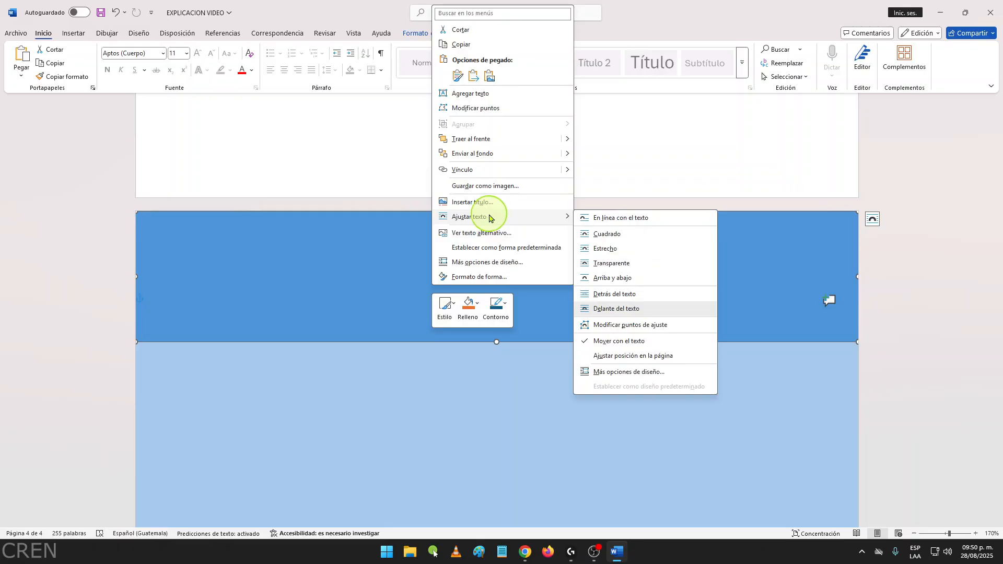
{"action": "left_click", "coordinate": [632, 294]}
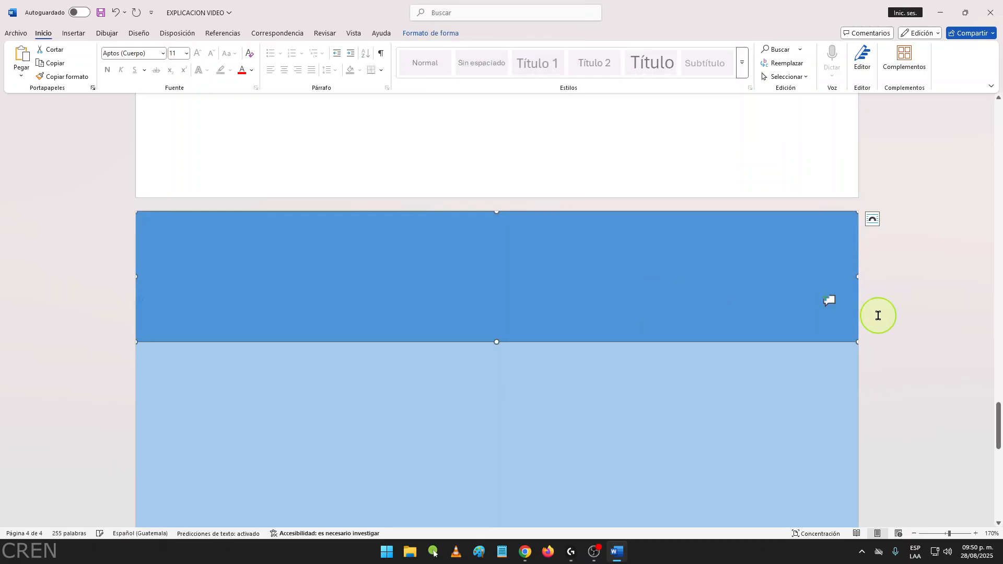
{"action": "left_click", "coordinate": [877, 315]}
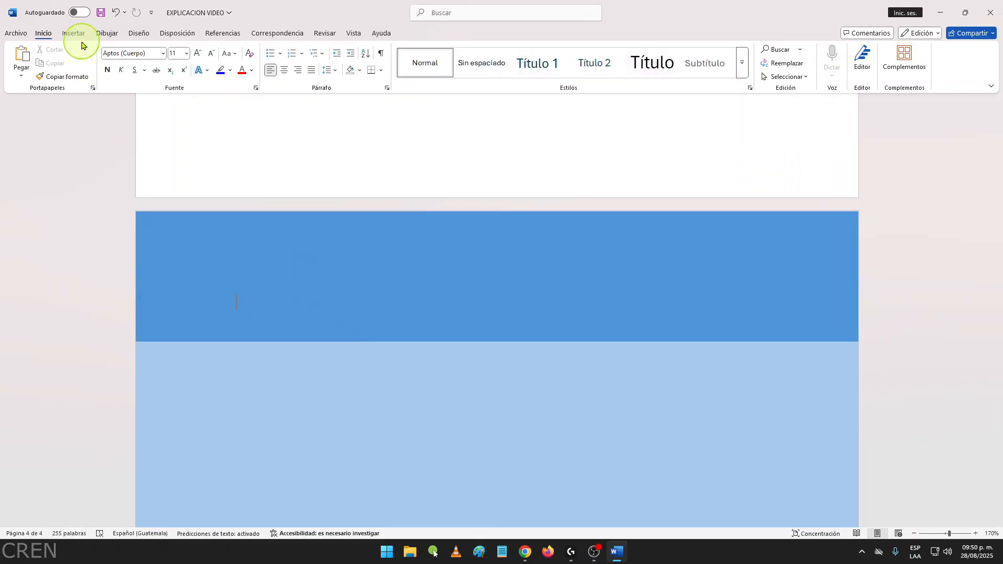
Step: Insert a table with 3 columns and 6 rows on the fourth page
{"action": "left_click", "coordinate": [74, 33]}
{"action": "left_click", "coordinate": [110, 58]}
{"action": "left_click", "coordinate": [150, 200]}
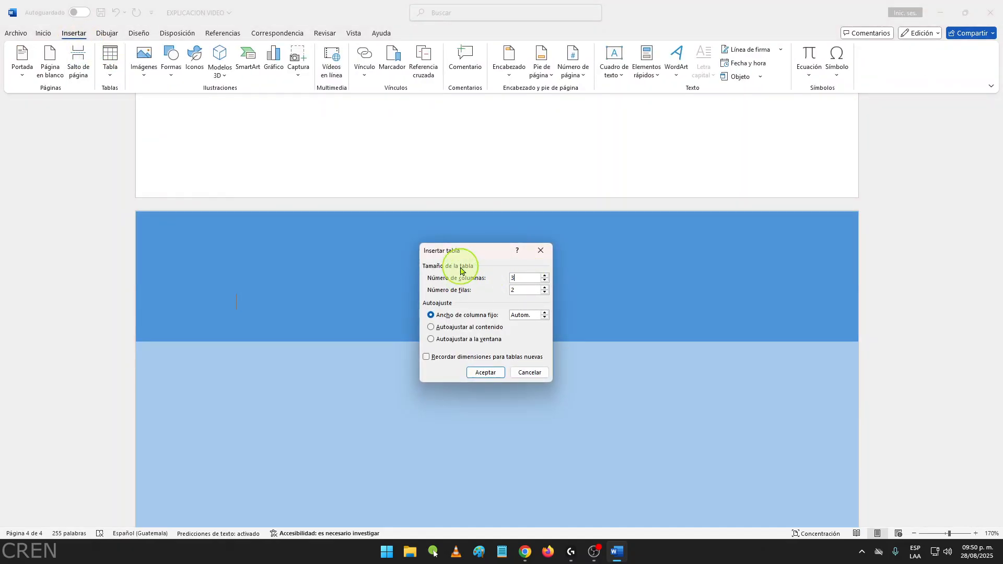
{"action": "type", "text": "6"}
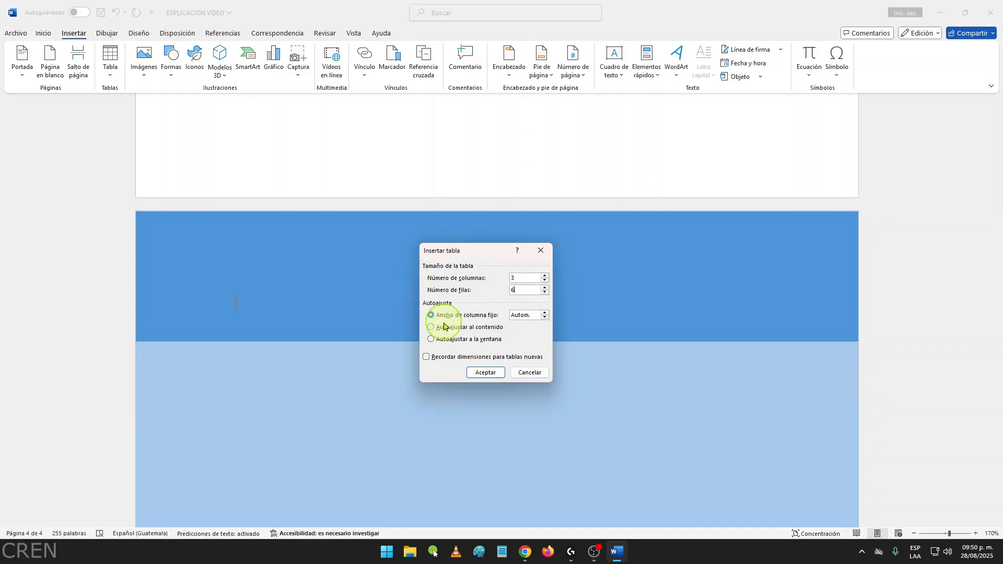
{"action": "left_click", "coordinate": [486, 372]}
Step: Move the table below the header band and enlarge it down to near the end of the page
{"action": "scroll", "coordinate": [761, 410], "scroll_direction": "down", "scroll_amount": 2}
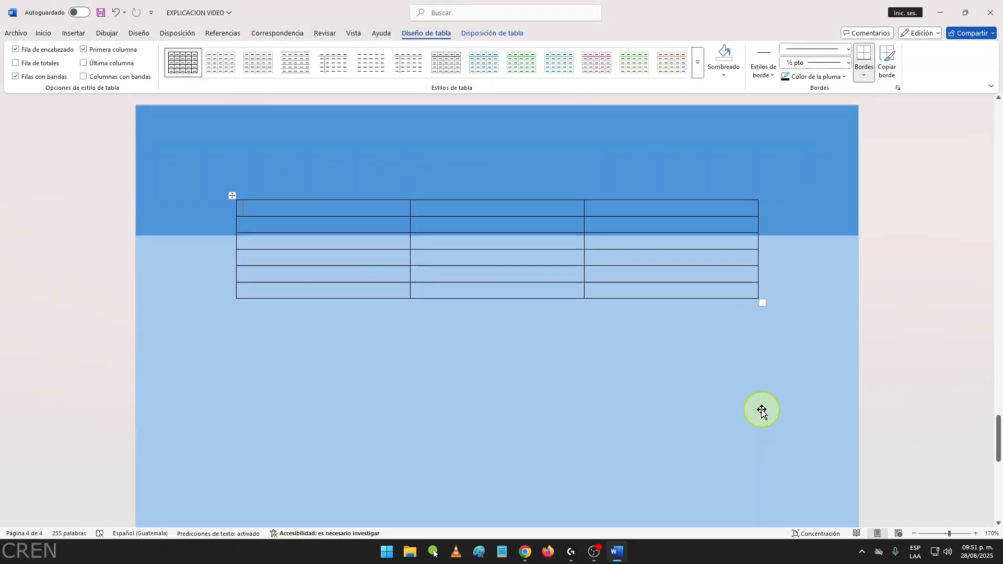
{"action": "left_click_drag", "start_coordinate": [232, 174], "coordinate": [217, 251]}
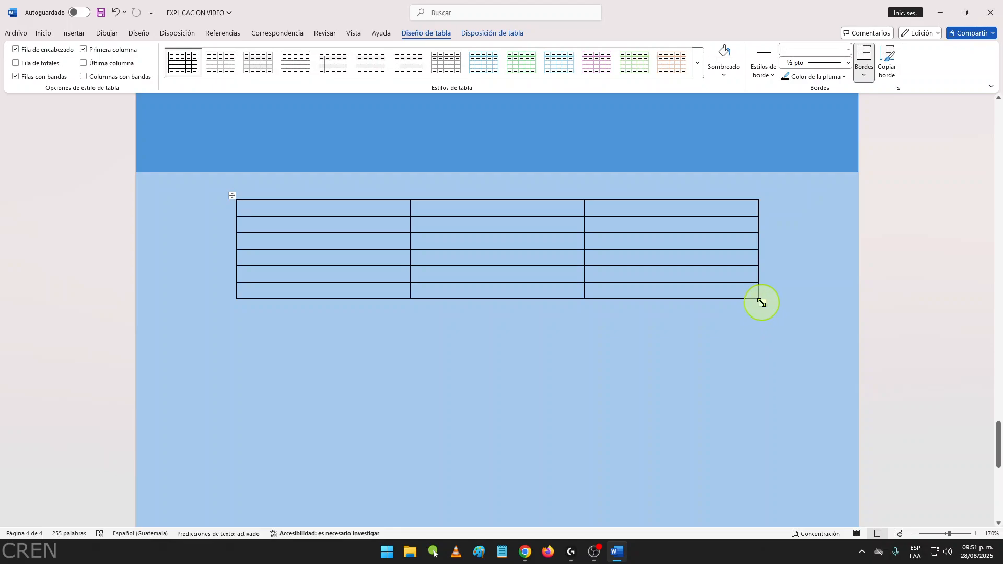
{"action": "left_click_drag", "start_coordinate": [762, 302], "coordinate": [761, 482]}
{"action": "scroll", "coordinate": [760, 445], "scroll_direction": "down", "scroll_amount": 5}
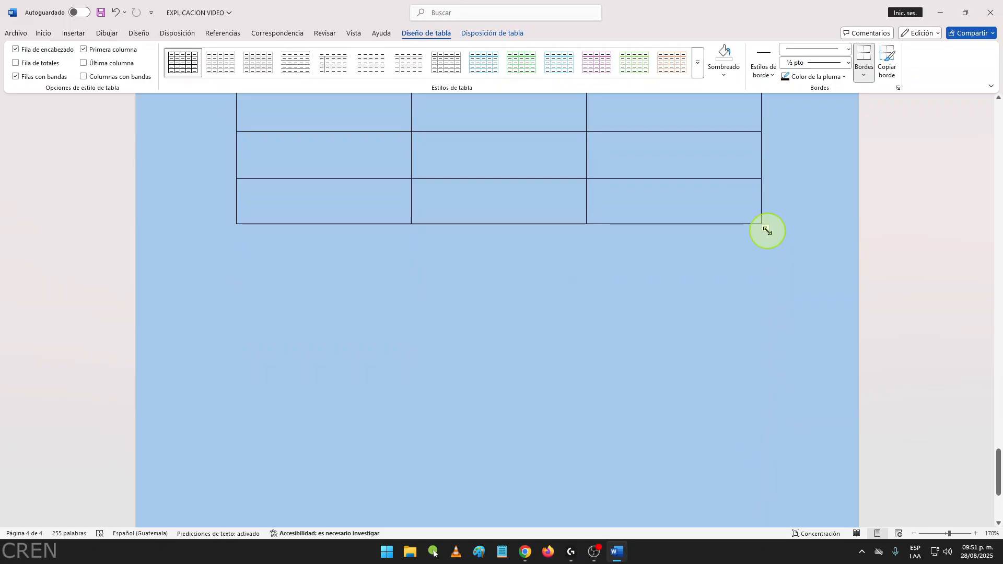
{"action": "left_click_drag", "start_coordinate": [767, 231], "coordinate": [763, 457]}
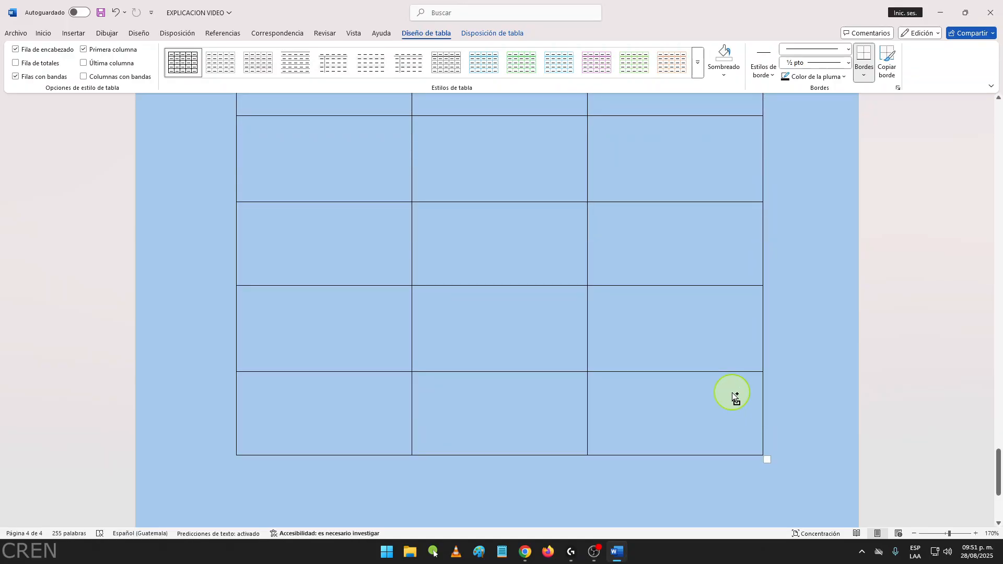
{"action": "scroll", "coordinate": [732, 393], "scroll_direction": "down", "scroll_amount": 10}
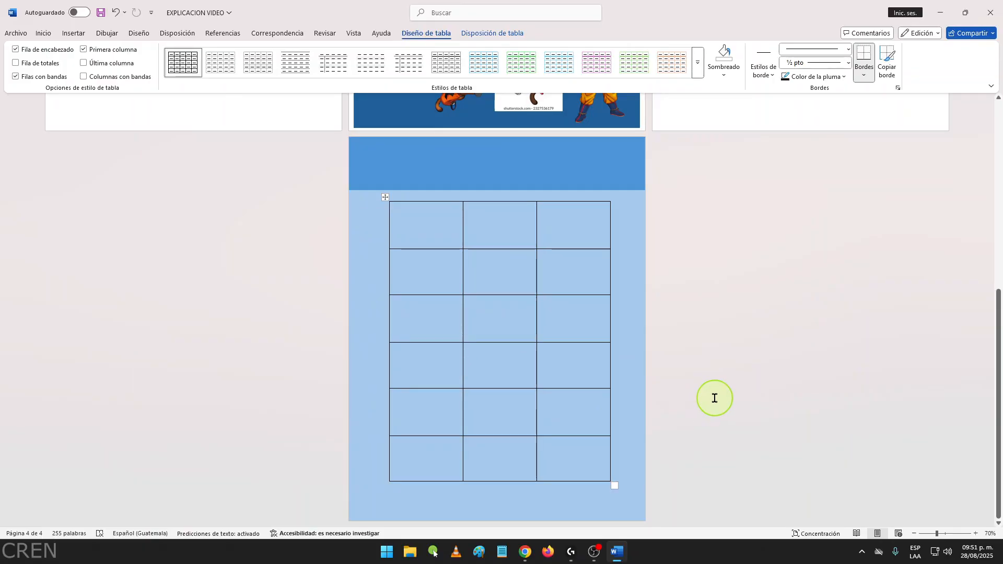
Step: Examine the enlarged table on the fourth page from the header band to its last row
{"action": "left_click", "coordinate": [715, 399]}
{"action": "left_click", "coordinate": [618, 387]}
{"action": "scroll", "coordinate": [618, 388], "scroll_direction": "up", "scroll_amount": 9}
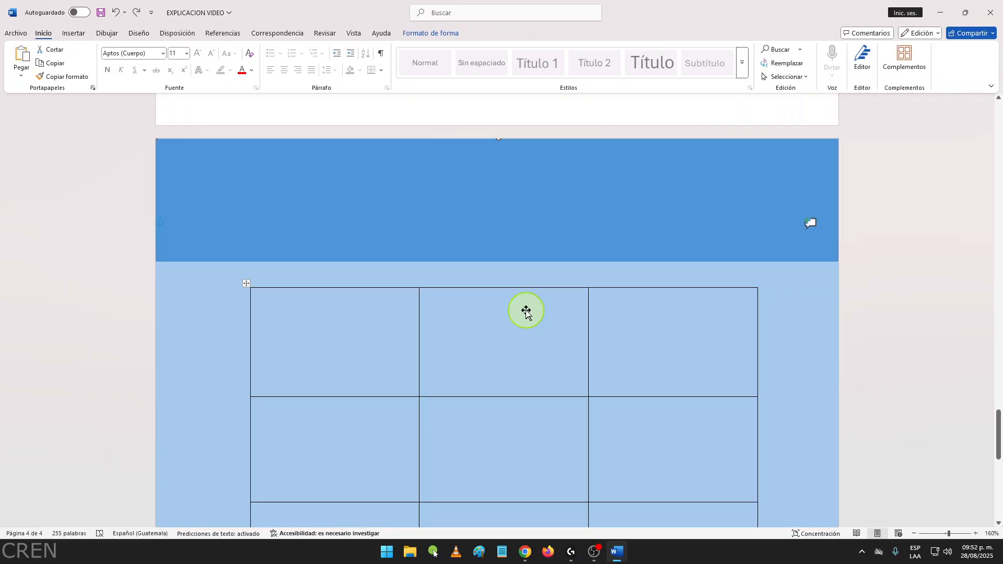
{"action": "scroll", "coordinate": [526, 312], "scroll_direction": "down", "scroll_amount": 3}
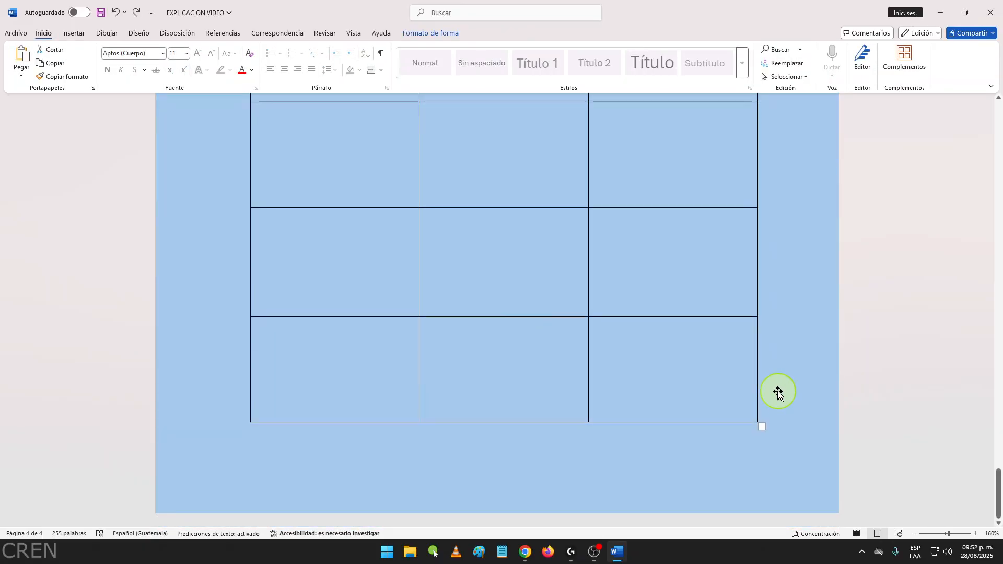
{"action": "scroll", "coordinate": [641, 371], "scroll_direction": "up", "scroll_amount": 3}
{"action": "scroll", "coordinate": [467, 334], "scroll_direction": "up", "scroll_amount": 3}
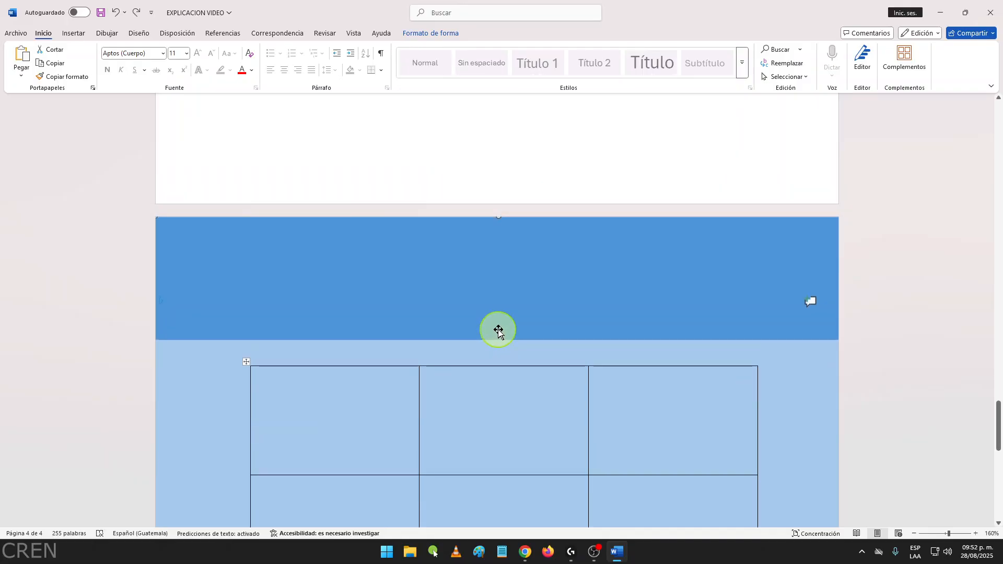
{"action": "scroll", "coordinate": [544, 396], "scroll_direction": "down", "scroll_amount": 5}
{"action": "scroll", "coordinate": [537, 392], "scroll_direction": "up", "scroll_amount": 3}
{"action": "double_click", "coordinate": [339, 271]}
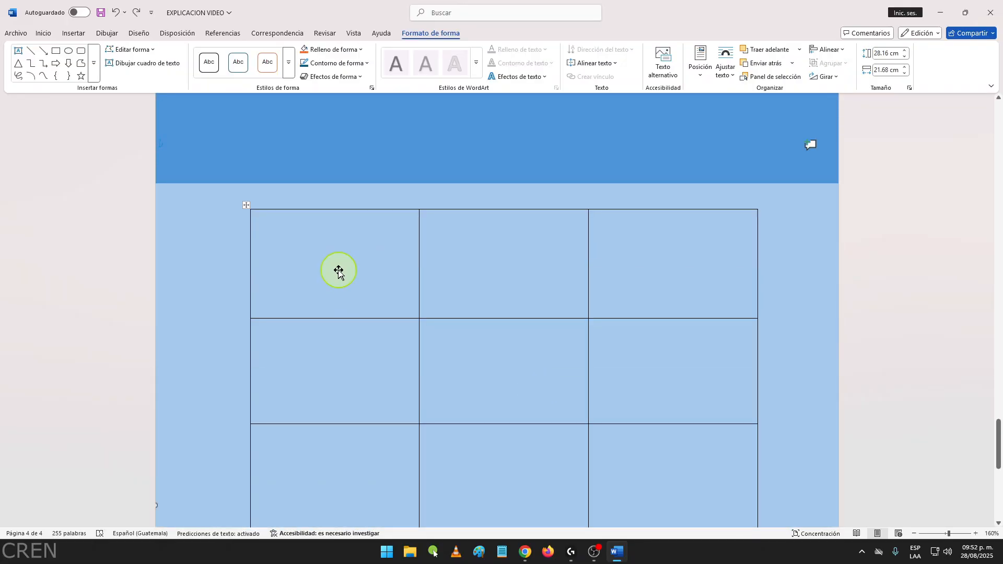
{"action": "scroll", "coordinate": [338, 271], "scroll_direction": "down", "scroll_amount": 3}
Step: Review the animal table's names, descriptions and pictures, row by row
{"action": "scroll", "coordinate": [409, 301], "scroll_direction": "up", "scroll_amount": 4}
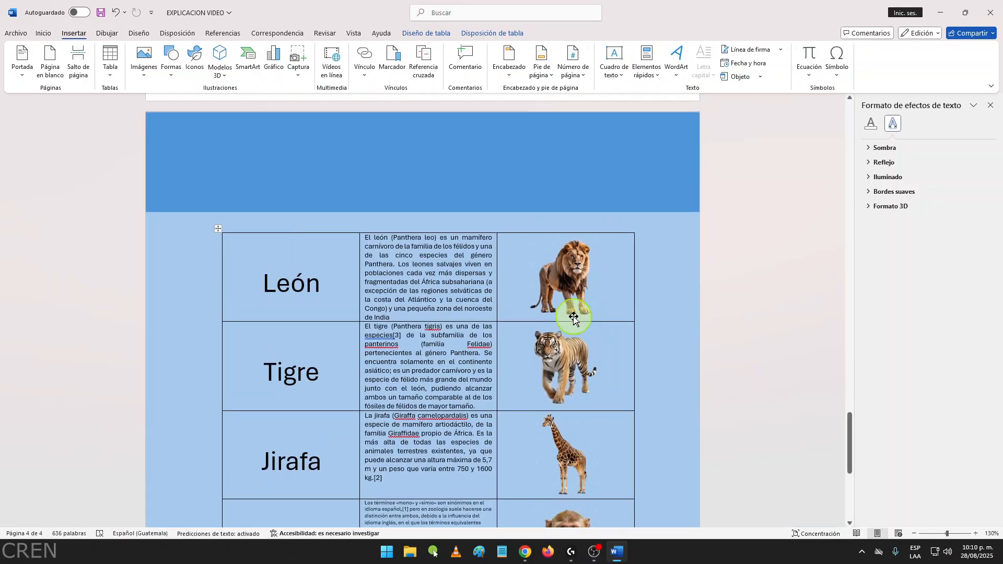
{"action": "scroll", "coordinate": [352, 294], "scroll_direction": "down", "scroll_amount": 2}
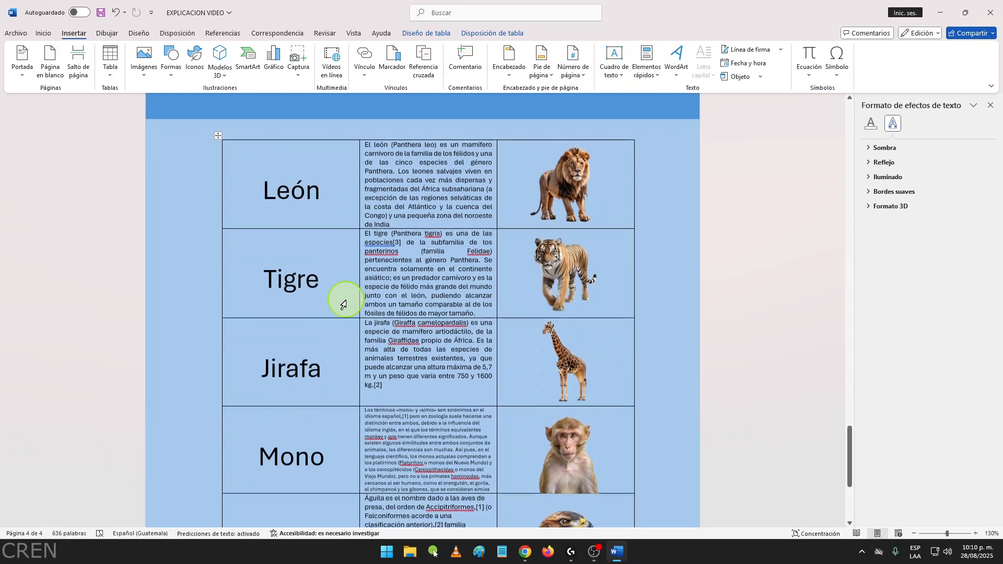
{"action": "scroll", "coordinate": [336, 298], "scroll_direction": "up", "scroll_amount": 3}
{"action": "scroll", "coordinate": [340, 298], "scroll_direction": "down", "scroll_amount": 1}
{"action": "scroll", "coordinate": [346, 300], "scroll_direction": "down", "scroll_amount": 2}
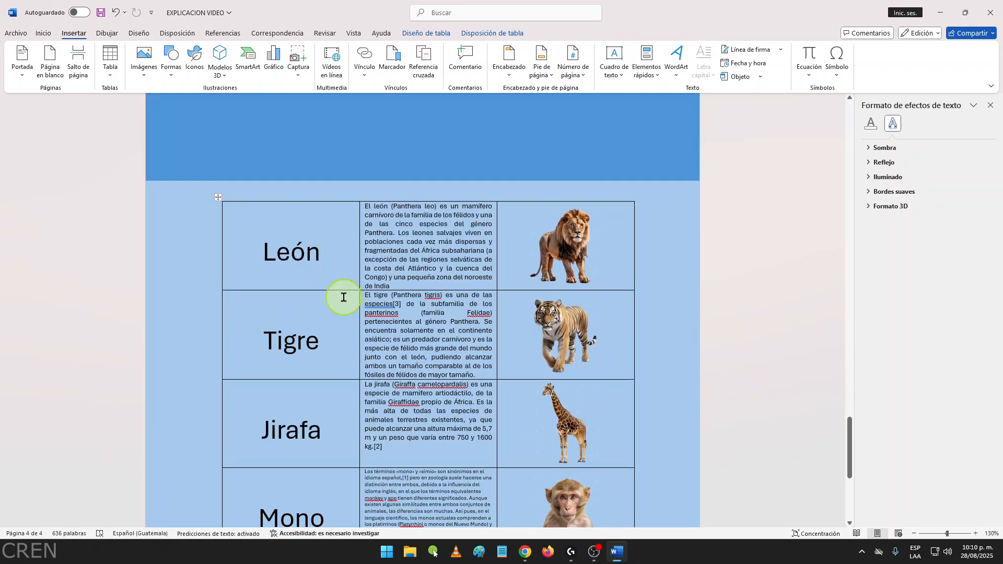
{"action": "scroll", "coordinate": [341, 295], "scroll_direction": "up", "scroll_amount": 3}
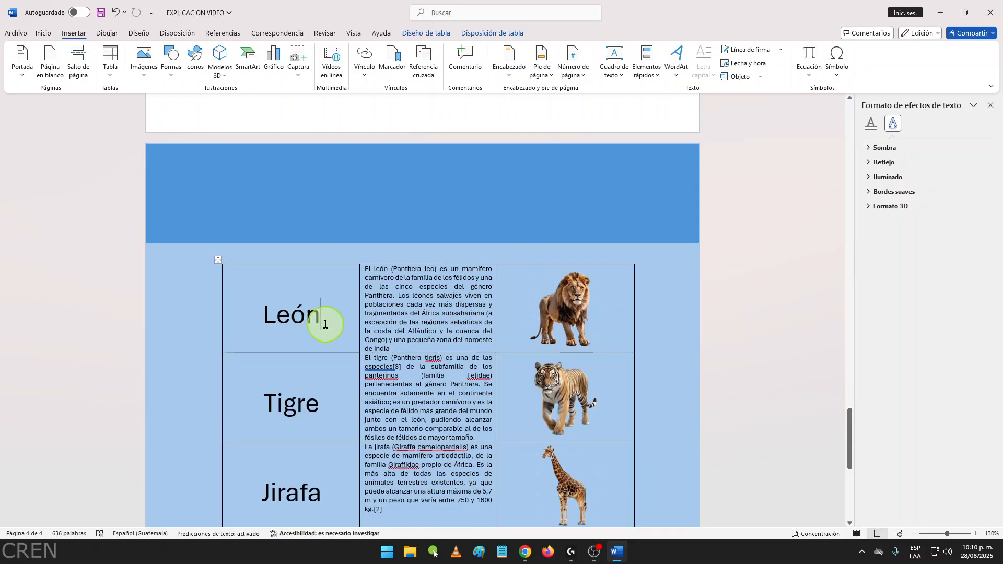
{"action": "scroll", "coordinate": [334, 335], "scroll_direction": "down", "scroll_amount": 3}
{"action": "scroll", "coordinate": [343, 349], "scroll_direction": "up", "scroll_amount": 4}
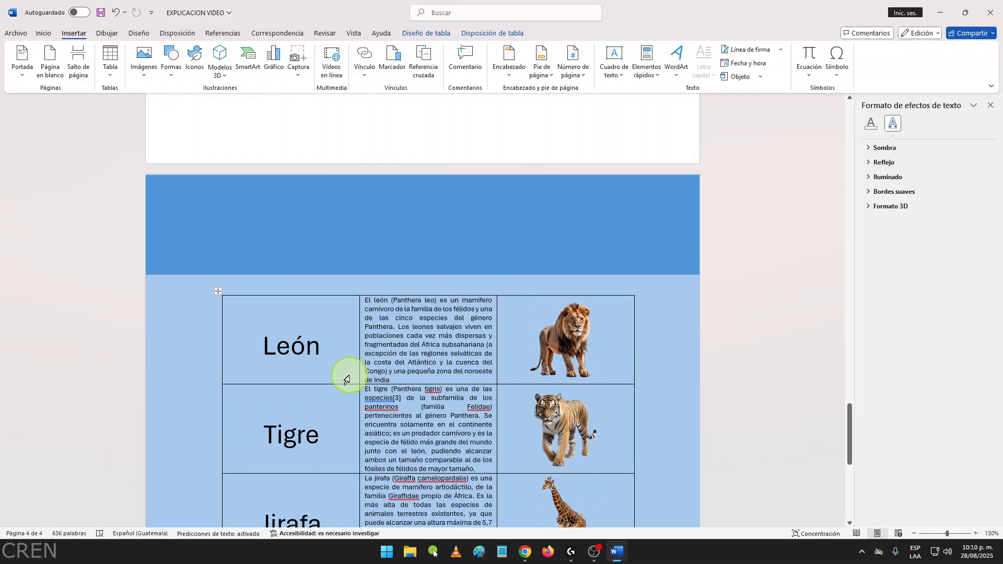
Step: Shade the León name cell with the standard gold color
{"action": "left_click", "coordinate": [218, 294]}
{"action": "left_click", "coordinate": [306, 337]}
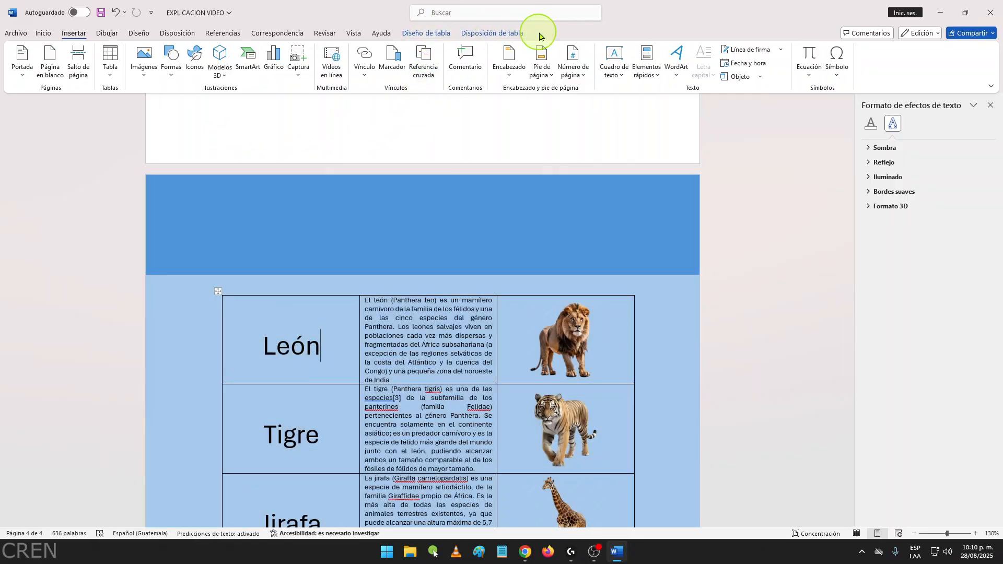
{"action": "left_click", "coordinate": [418, 35]}
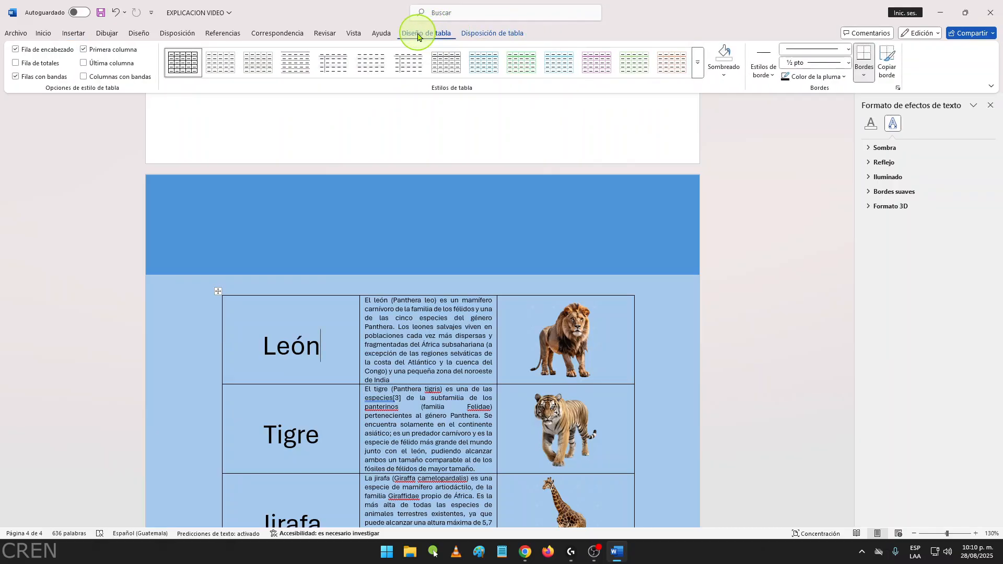
{"action": "left_click", "coordinate": [726, 76]}
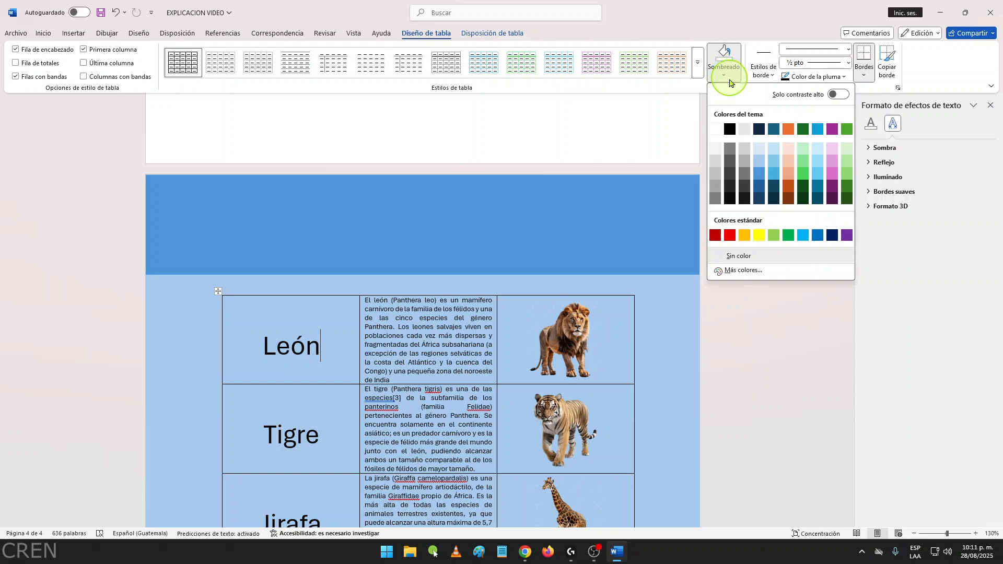
{"action": "left_click", "coordinate": [745, 236]}
Step: Shade the Tigre name cell with the standard light green color
{"action": "scroll", "coordinate": [257, 287], "scroll_direction": "down", "scroll_amount": 3}
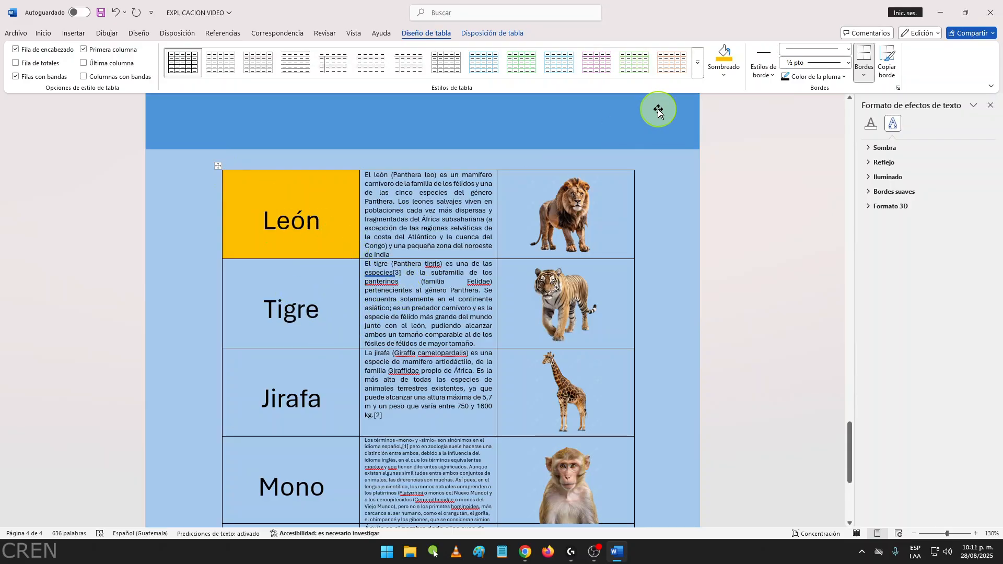
{"action": "left_click", "coordinate": [725, 77]}
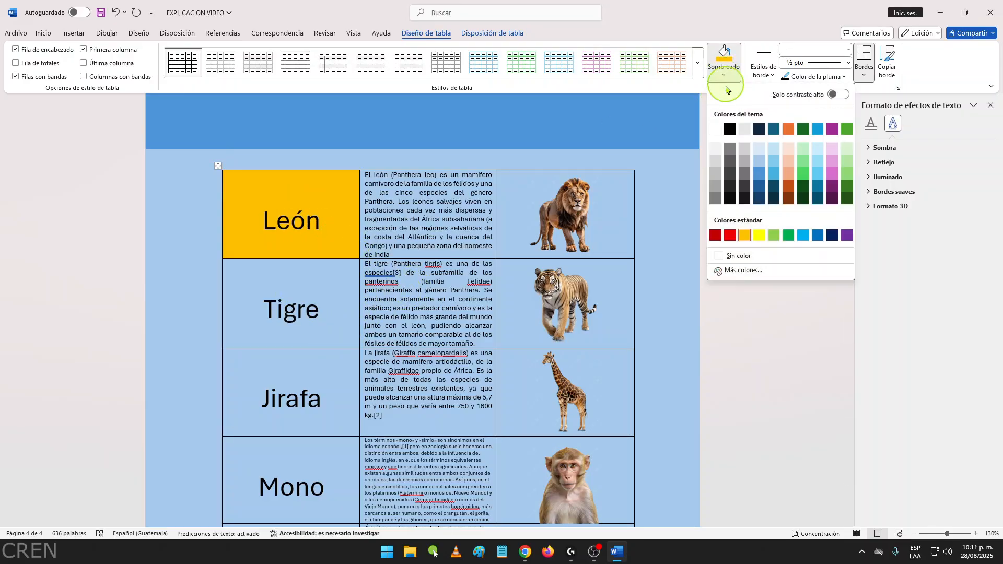
{"action": "left_click", "coordinate": [774, 237]}
{"action": "scroll", "coordinate": [260, 343], "scroll_direction": "down", "scroll_amount": 3}
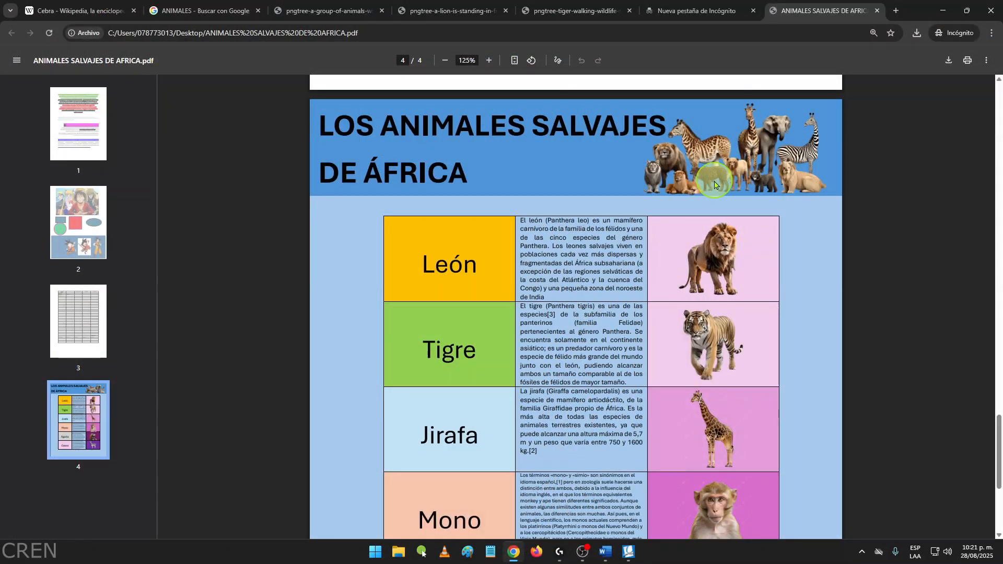
Step: Switch to Chrome and examine page 4 of ANIMALES SALVAJES DE AFRICA.pdf, checking the title, cell colors and animal pictures
{"action": "scroll", "coordinate": [715, 185], "scroll_direction": "down", "scroll_amount": 5}
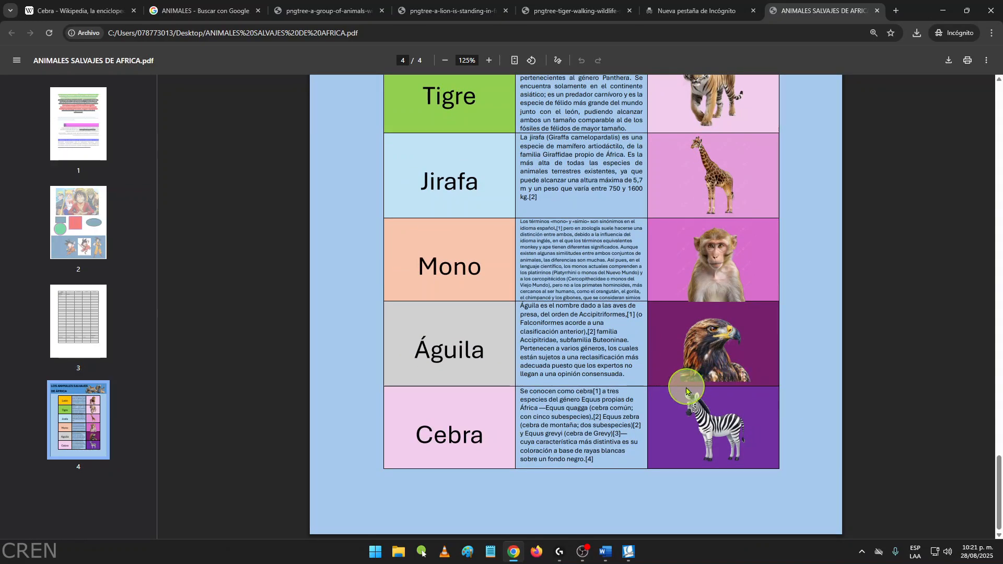
{"action": "scroll", "coordinate": [686, 392], "scroll_direction": "up", "scroll_amount": 6}
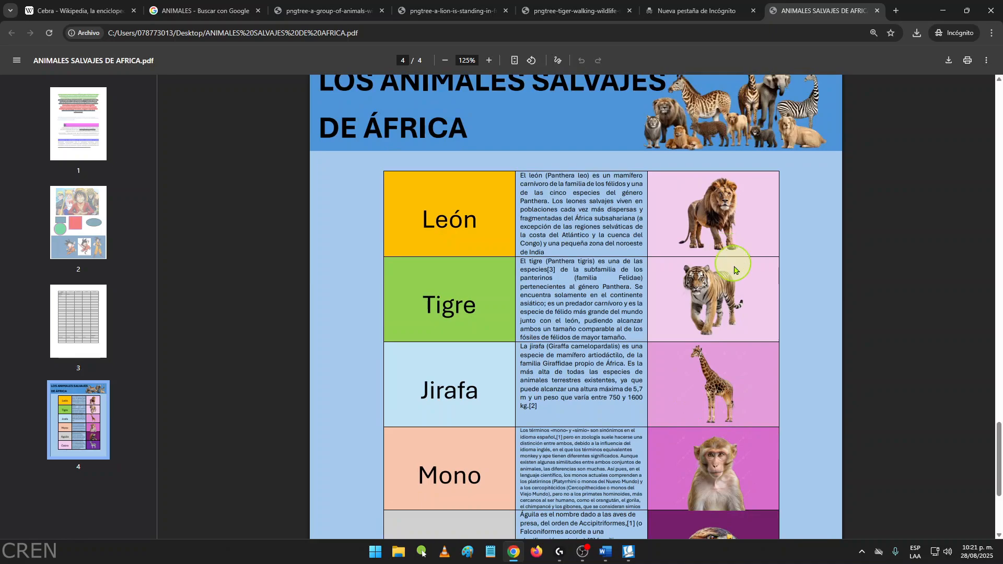
{"action": "scroll", "coordinate": [738, 342], "scroll_direction": "up", "scroll_amount": 3, "text": "ctrl"}
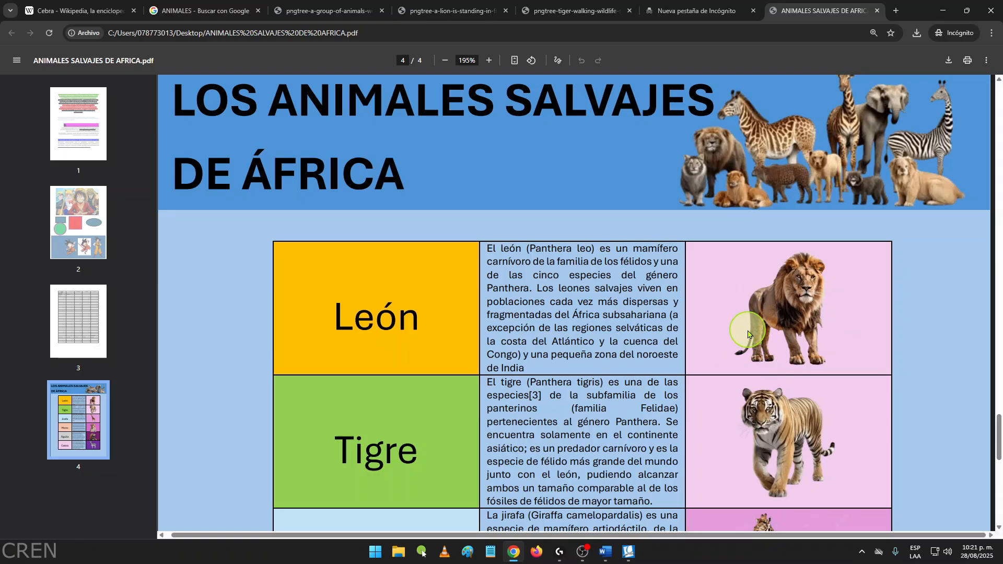
{"action": "scroll", "coordinate": [749, 332], "scroll_direction": "up", "scroll_amount": 1}
{"action": "scroll", "coordinate": [742, 321], "scroll_direction": "down", "scroll_amount": 10}
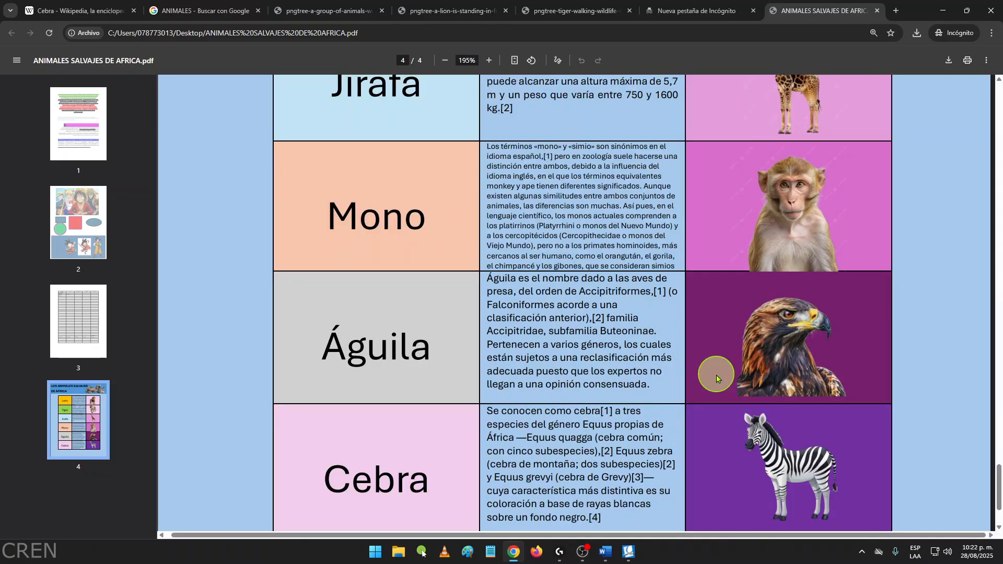
{"action": "scroll", "coordinate": [678, 366], "scroll_direction": "up", "scroll_amount": 10}
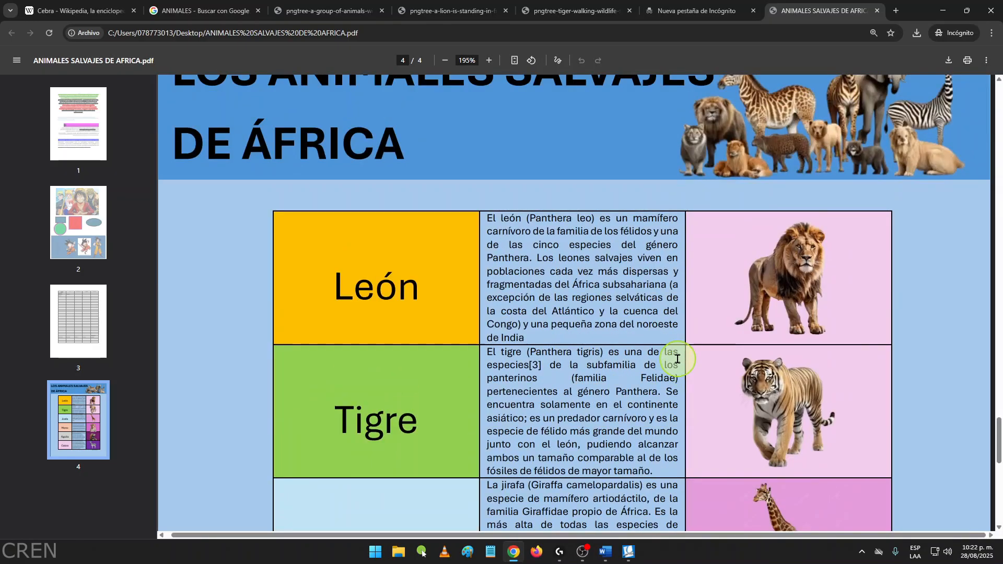
{"action": "scroll", "coordinate": [658, 324], "scroll_direction": "down", "scroll_amount": 4}
{"action": "scroll", "coordinate": [659, 325], "scroll_direction": "up", "scroll_amount": 2}
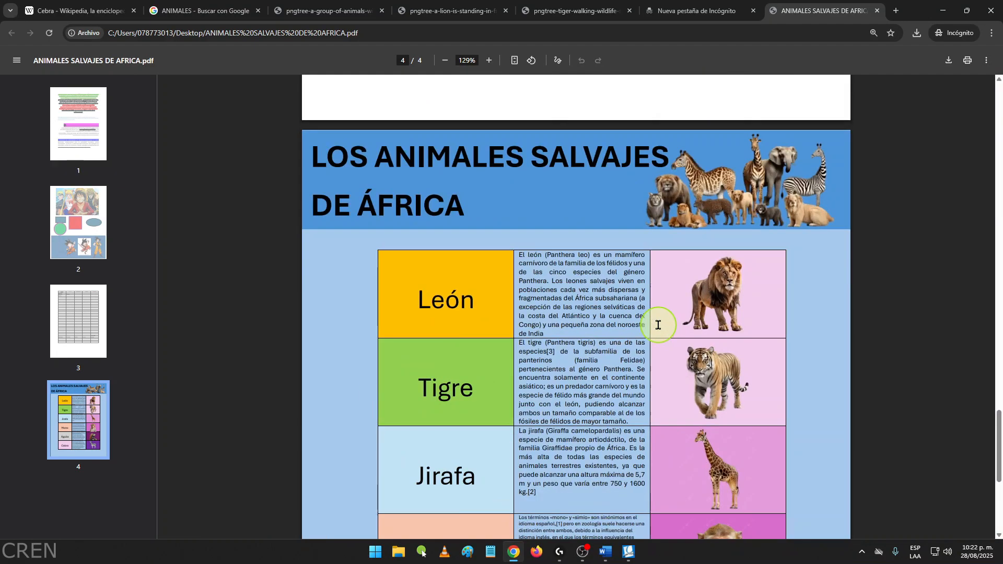